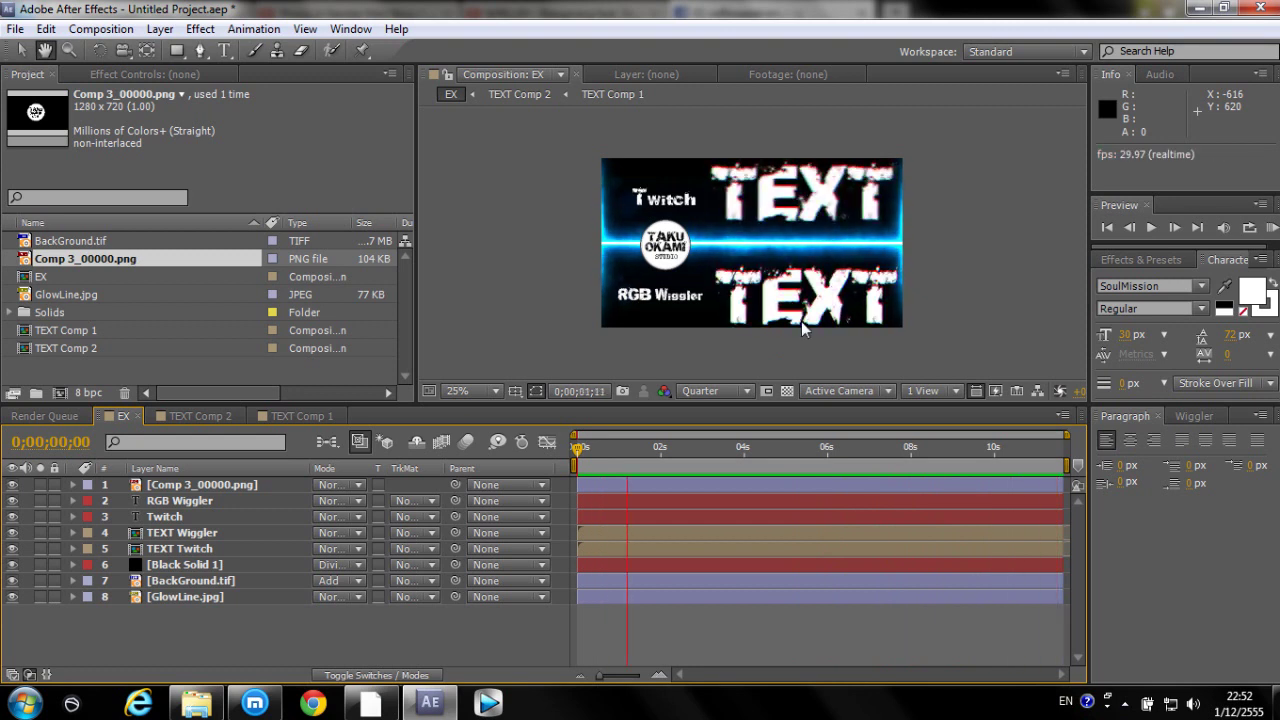
Review the EX composition's Twitch and RGB Wiggler text effects by previewing and scrubbing, and check its source layers
{"action": "key", "text": "space"}
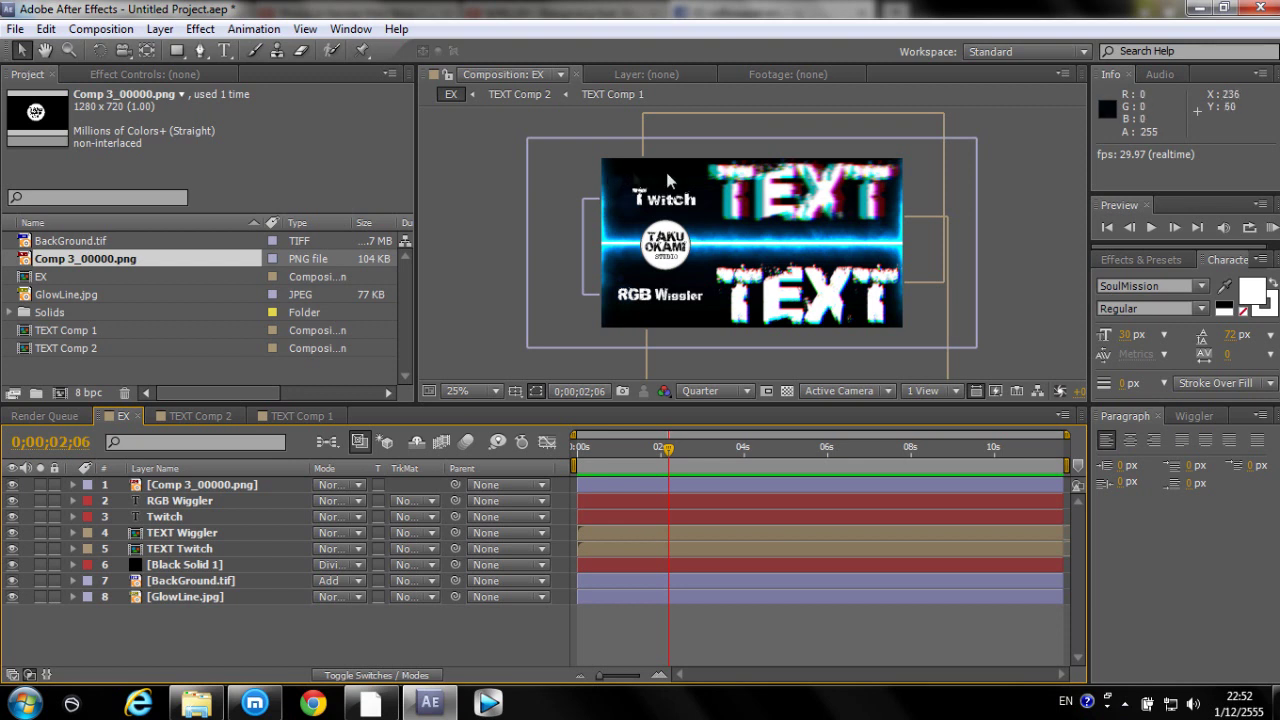
{"action": "mouse_move", "coordinate": [669, 449]}
{"action": "left_mouse_down"}
{"action": "mouse_move", "coordinate": [586, 445]}
{"action": "mouse_move", "coordinate": [690, 462]}
{"action": "left_mouse_up"}
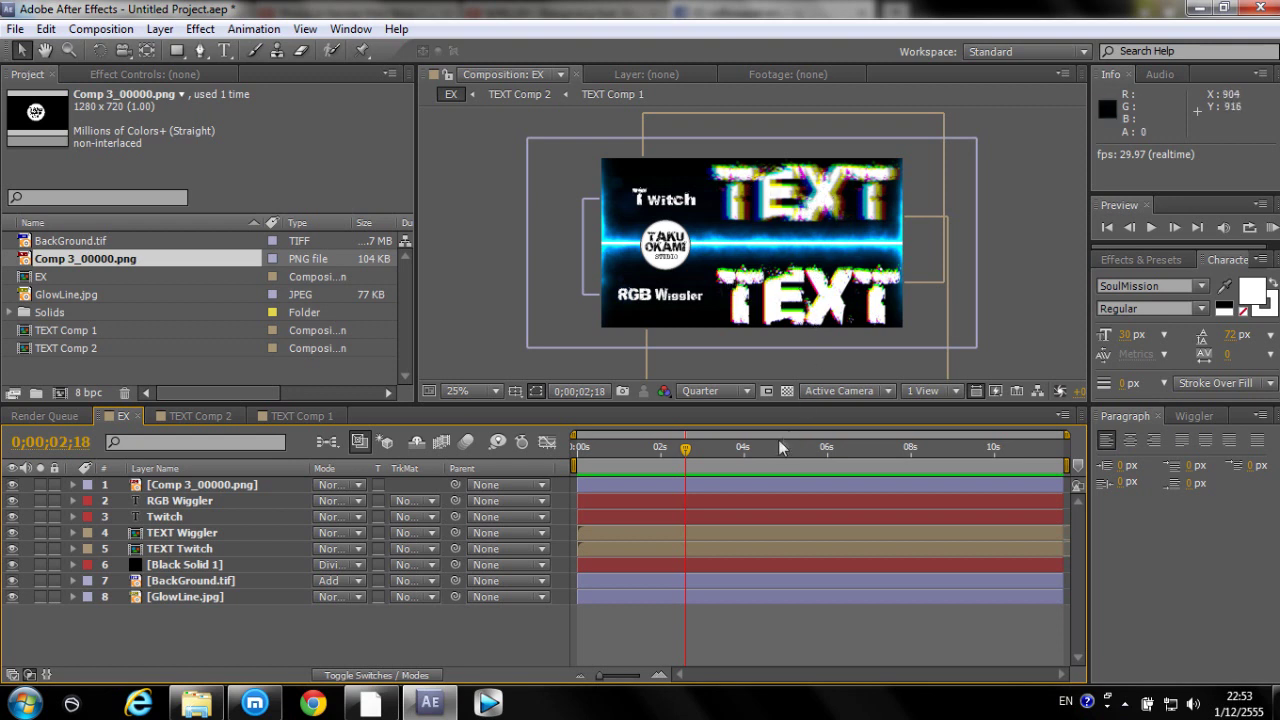
{"action": "left_click", "coordinate": [697, 447]}
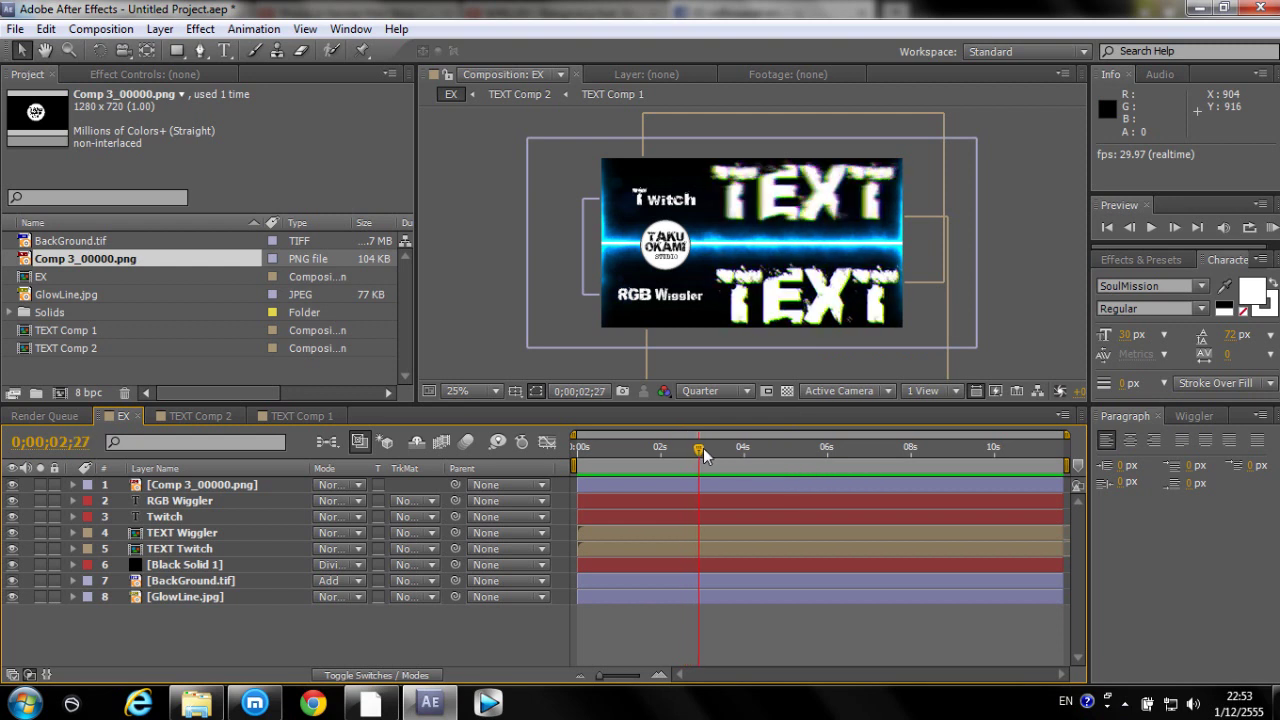
{"action": "left_click_drag", "start_coordinate": [703, 448], "coordinate": [700, 448]}
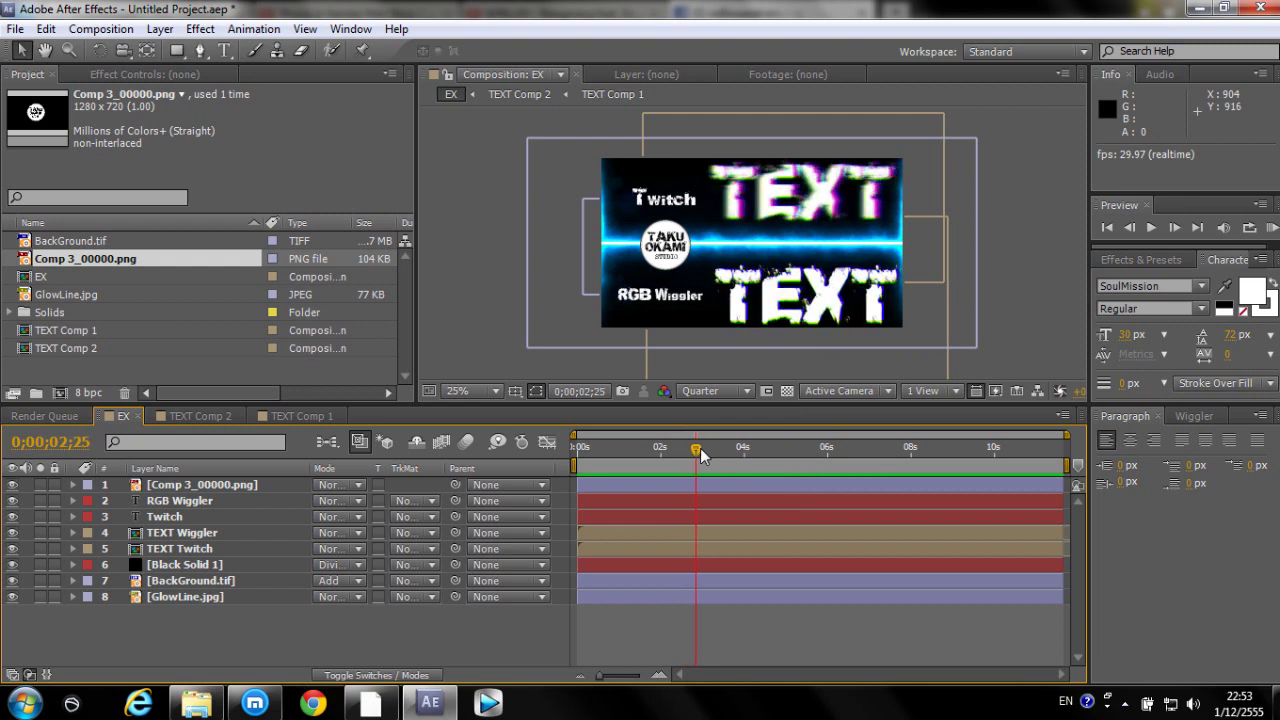
{"action": "left_click_drag", "start_coordinate": [700, 448], "coordinate": [576, 448]}
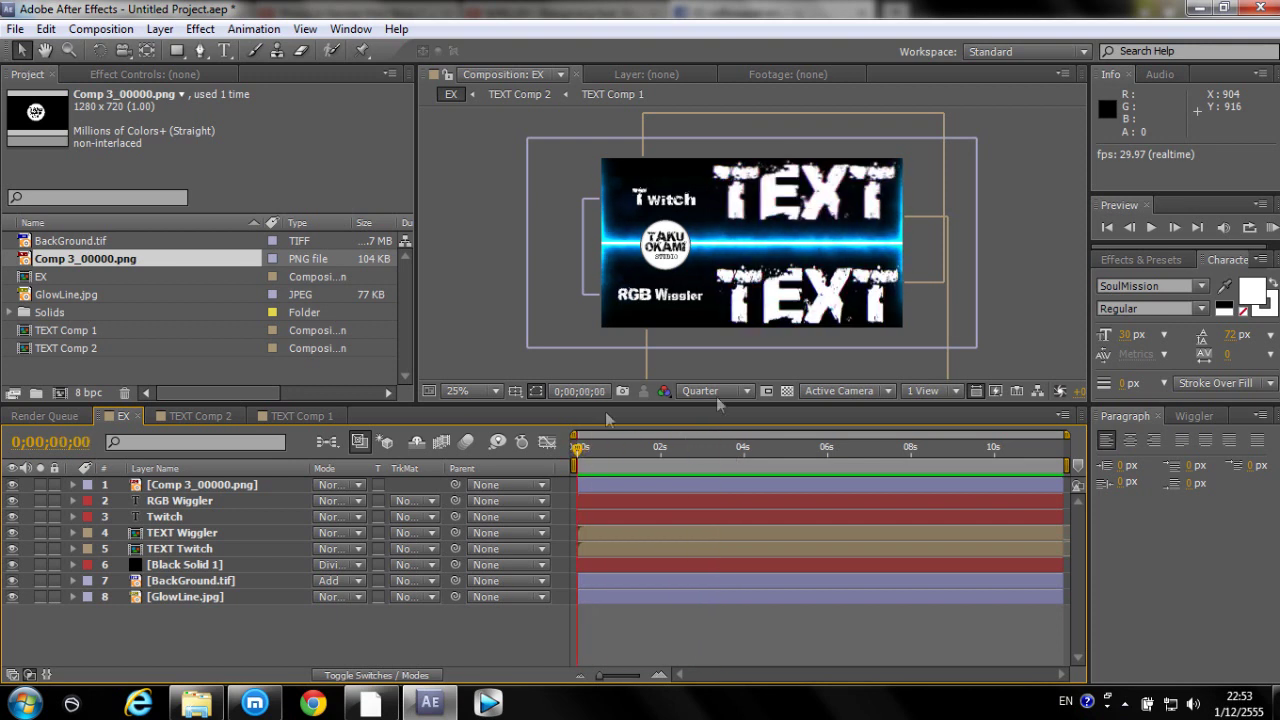
{"action": "left_click", "coordinate": [1017, 293]}
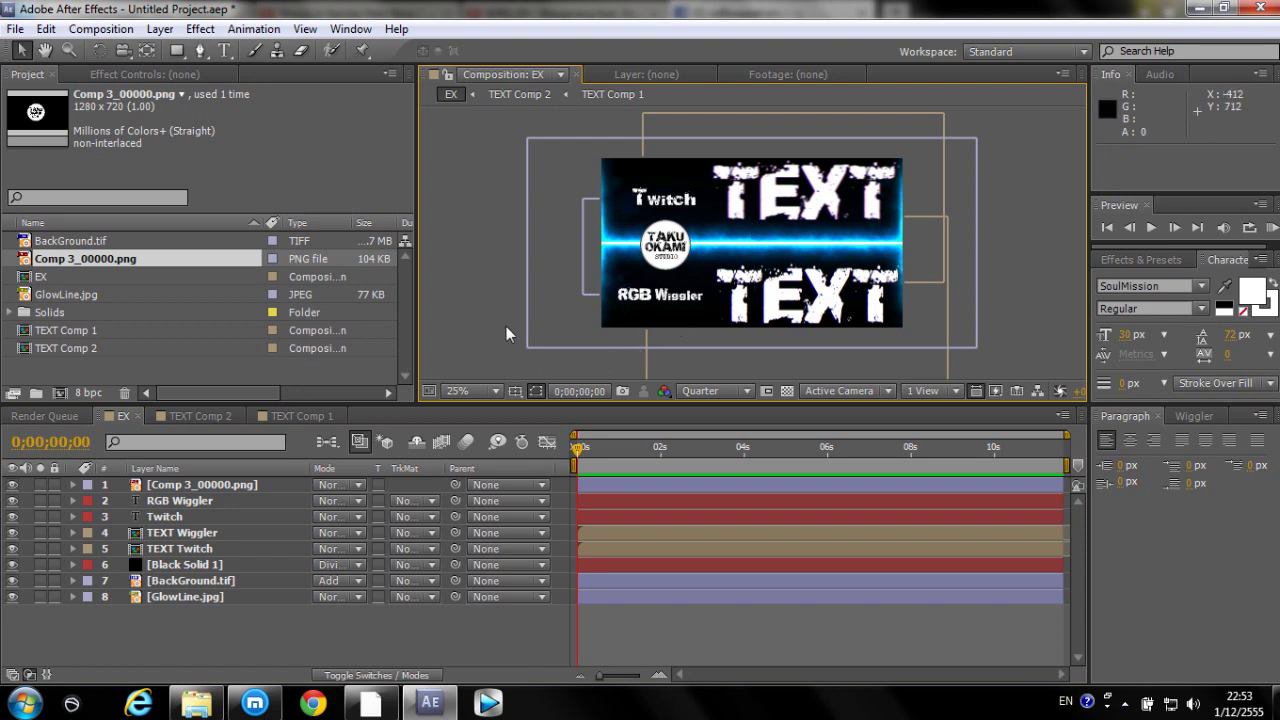
{"action": "left_click", "coordinate": [205, 416]}
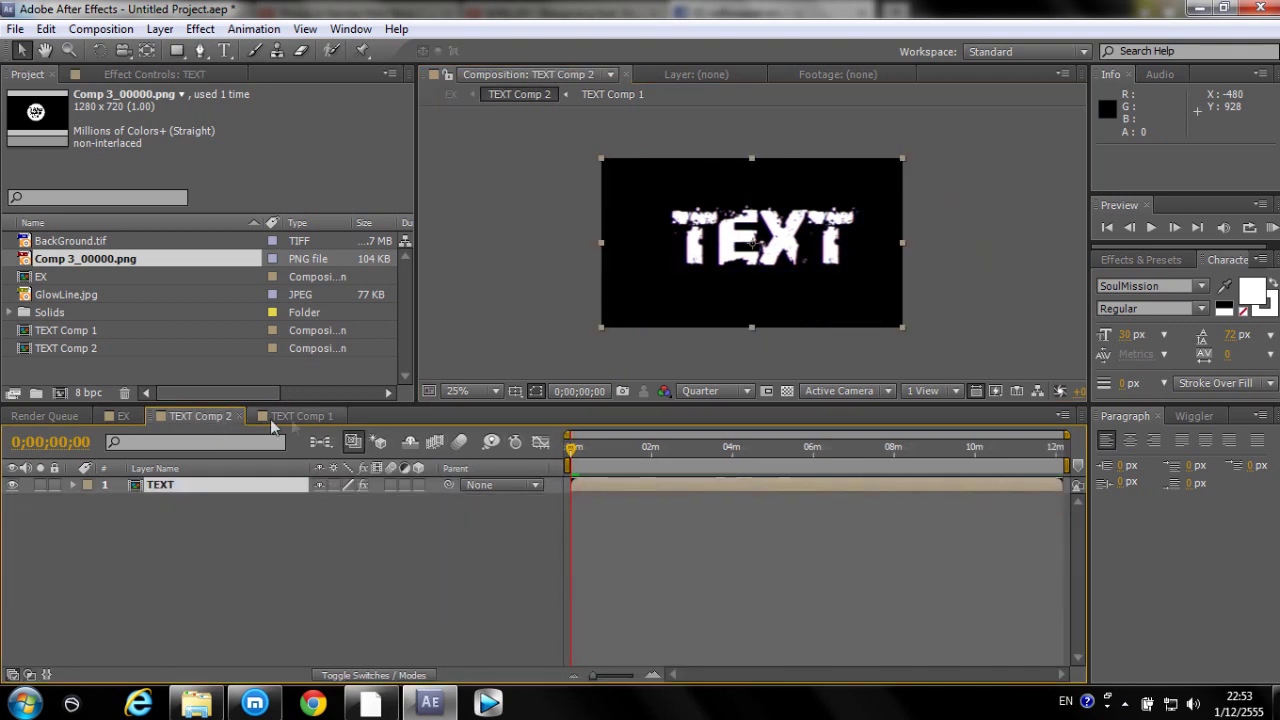
{"action": "left_click", "coordinate": [120, 416]}
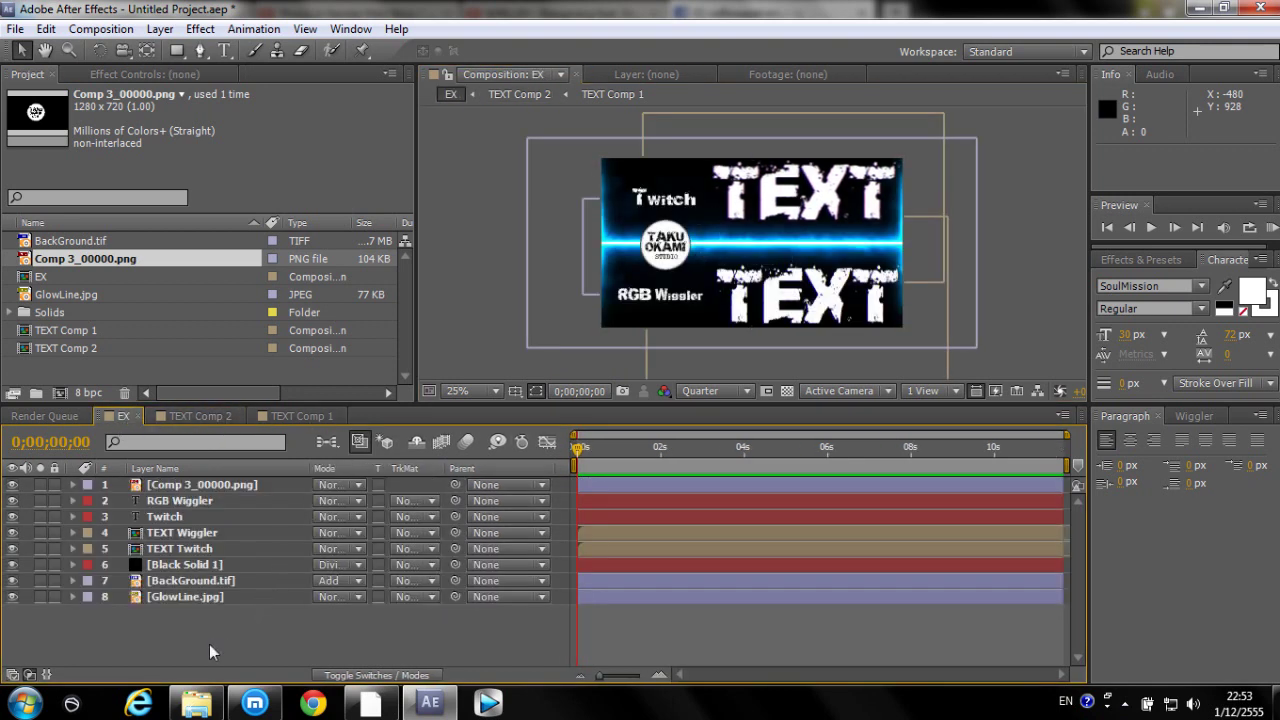
{"action": "left_click", "coordinate": [178, 582]}
{"action": "left_click", "coordinate": [176, 596]}
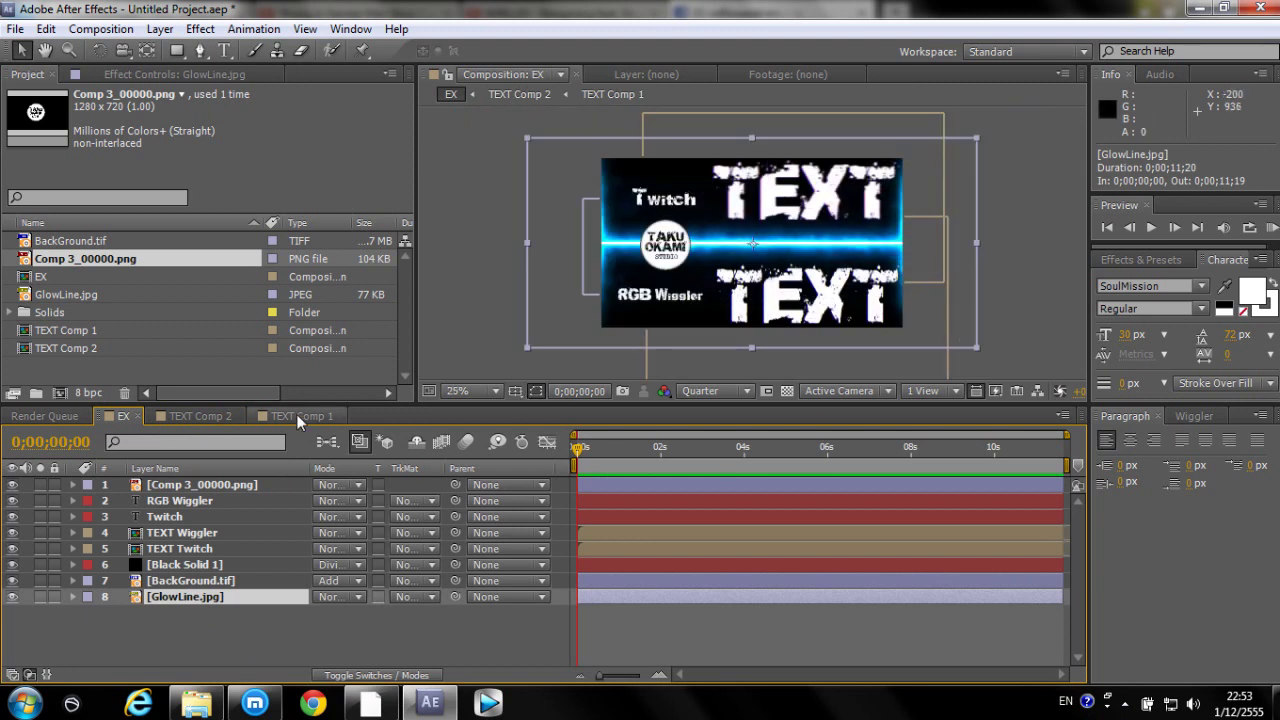
Collapse the properties of the TEXT, TEXT green, TEXT blue and TEXT red layers in TEXT Comp 1
{"action": "left_click", "coordinate": [296, 416]}
{"action": "left_click", "coordinate": [193, 640]}
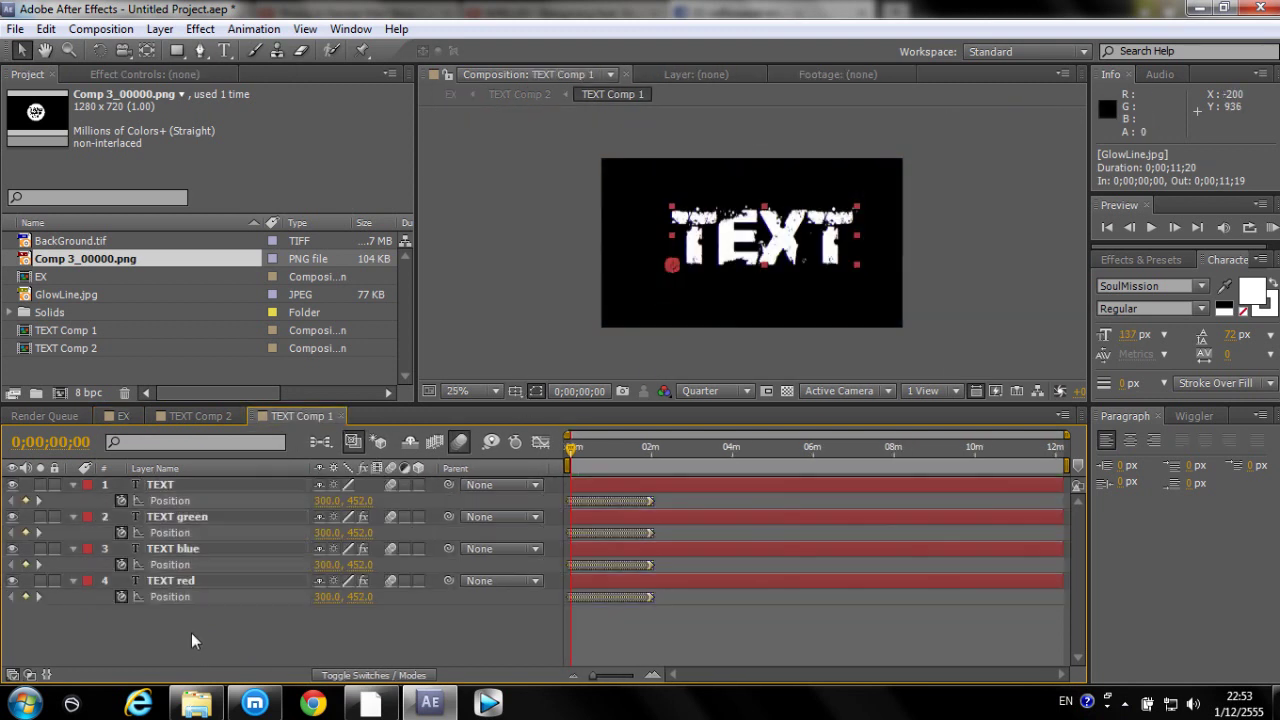
{"action": "left_click", "coordinate": [72, 484]}
{"action": "left_click", "coordinate": [73, 501]}
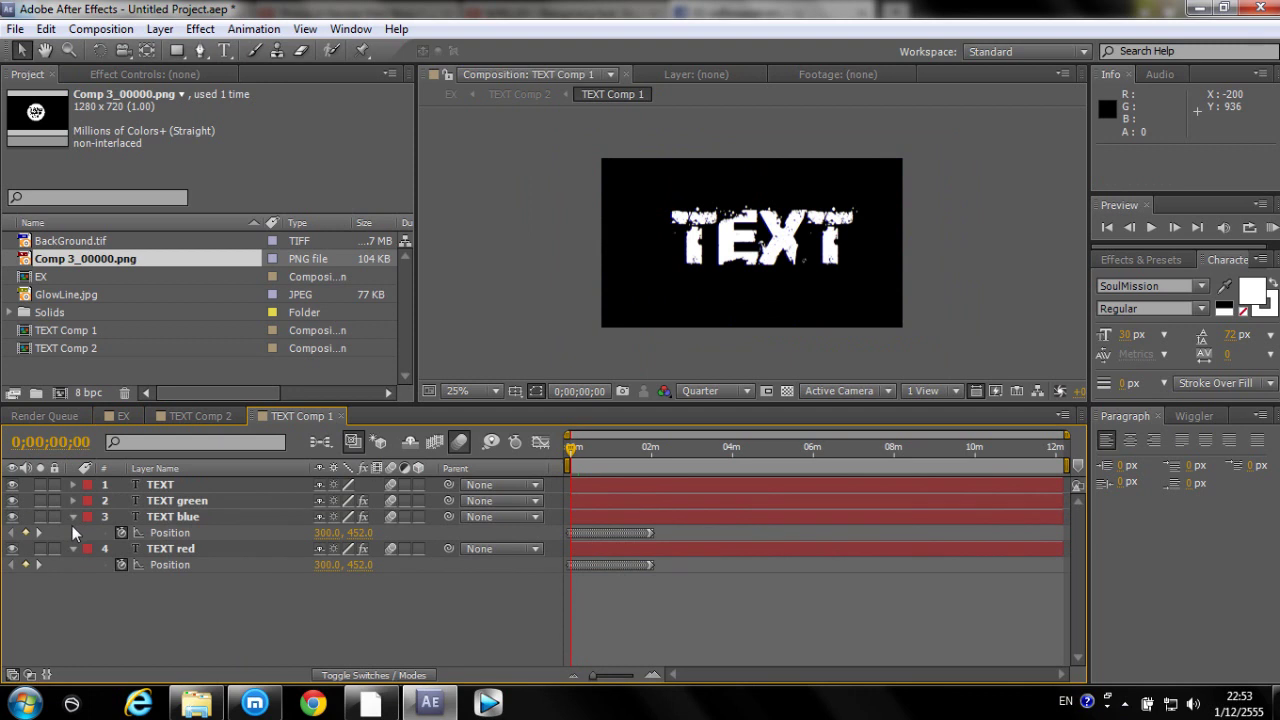
{"action": "left_click", "coordinate": [73, 517]}
{"action": "left_click", "coordinate": [73, 533]}
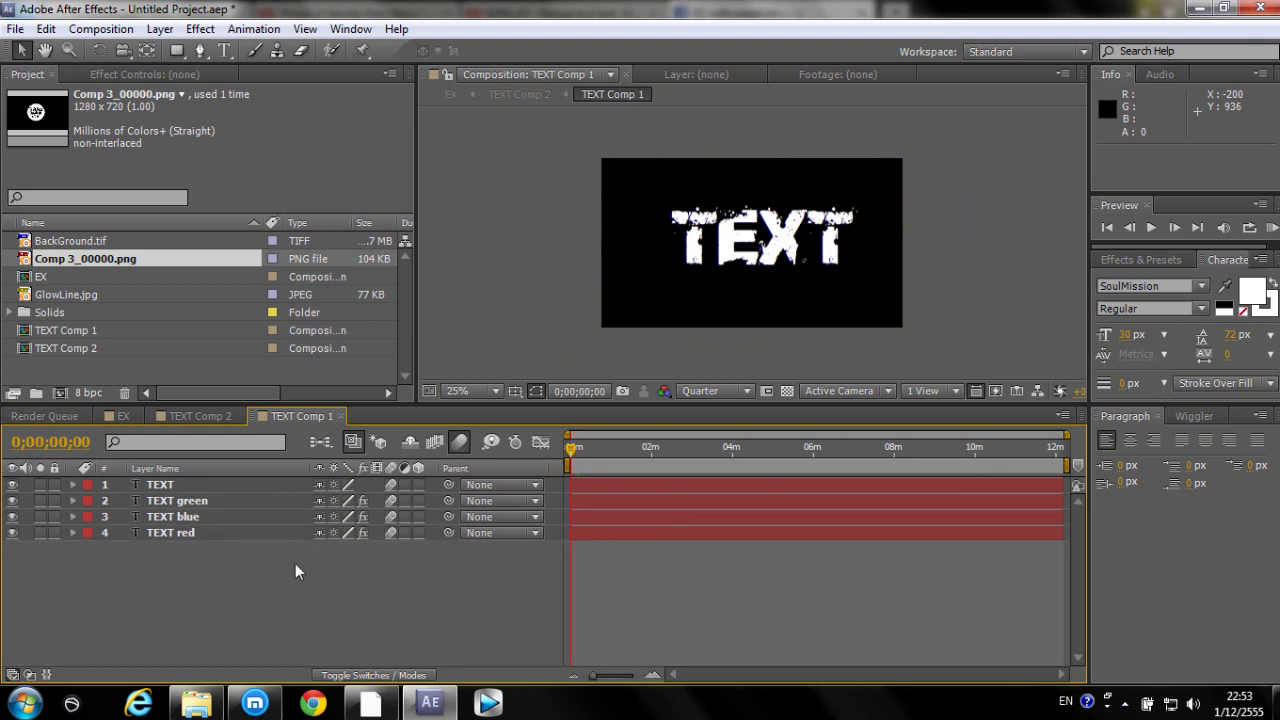
Create a 1280 x 720 composition with the HDV/HDTV 720 29.97 preset and add a text layer reading EXAMPLE
{"action": "left_click", "coordinate": [59, 394]}
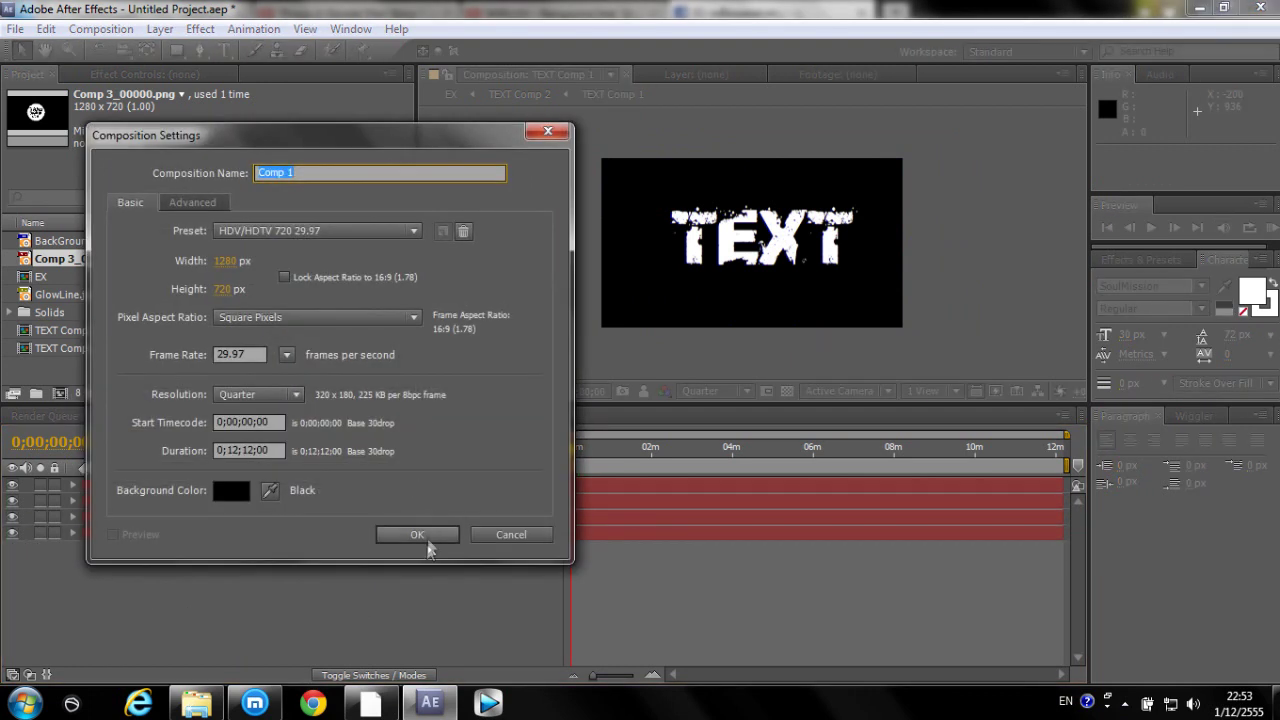
{"action": "left_click", "coordinate": [427, 526]}
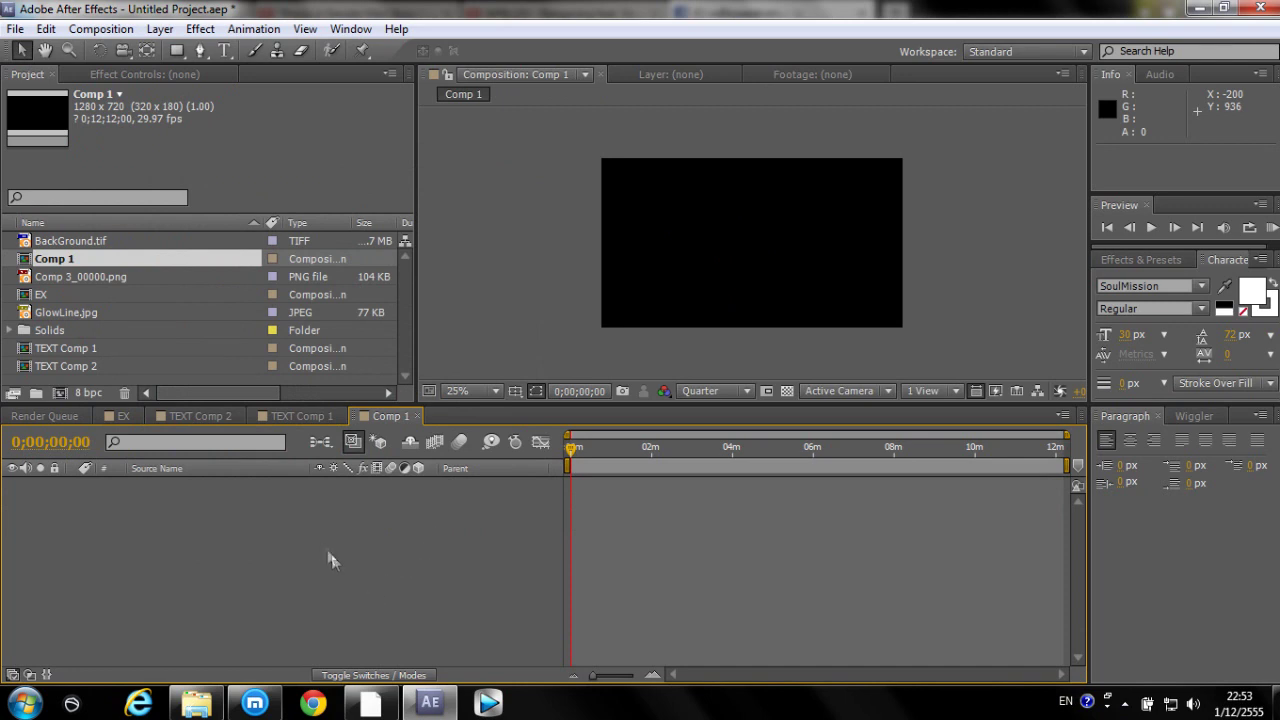
{"action": "right_click", "coordinate": [248, 521]}
{"action": "mouse_move", "coordinate": [409, 344]}
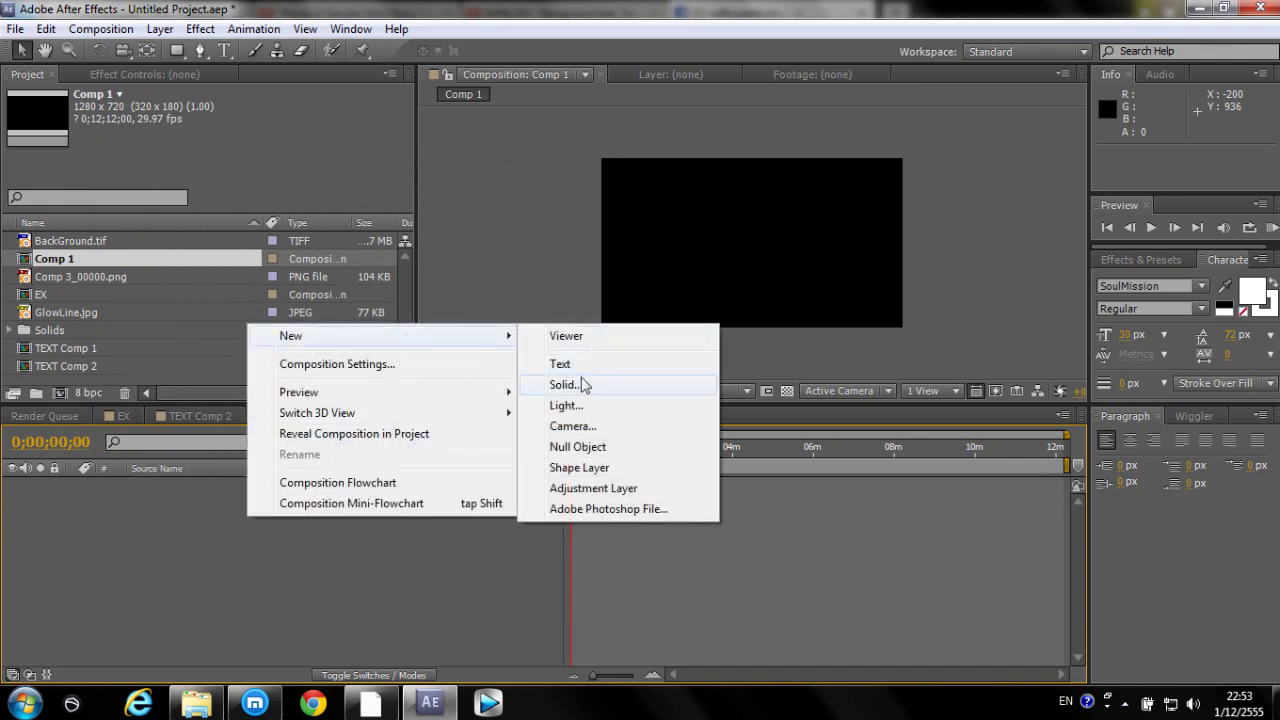
{"action": "left_click", "coordinate": [561, 364]}
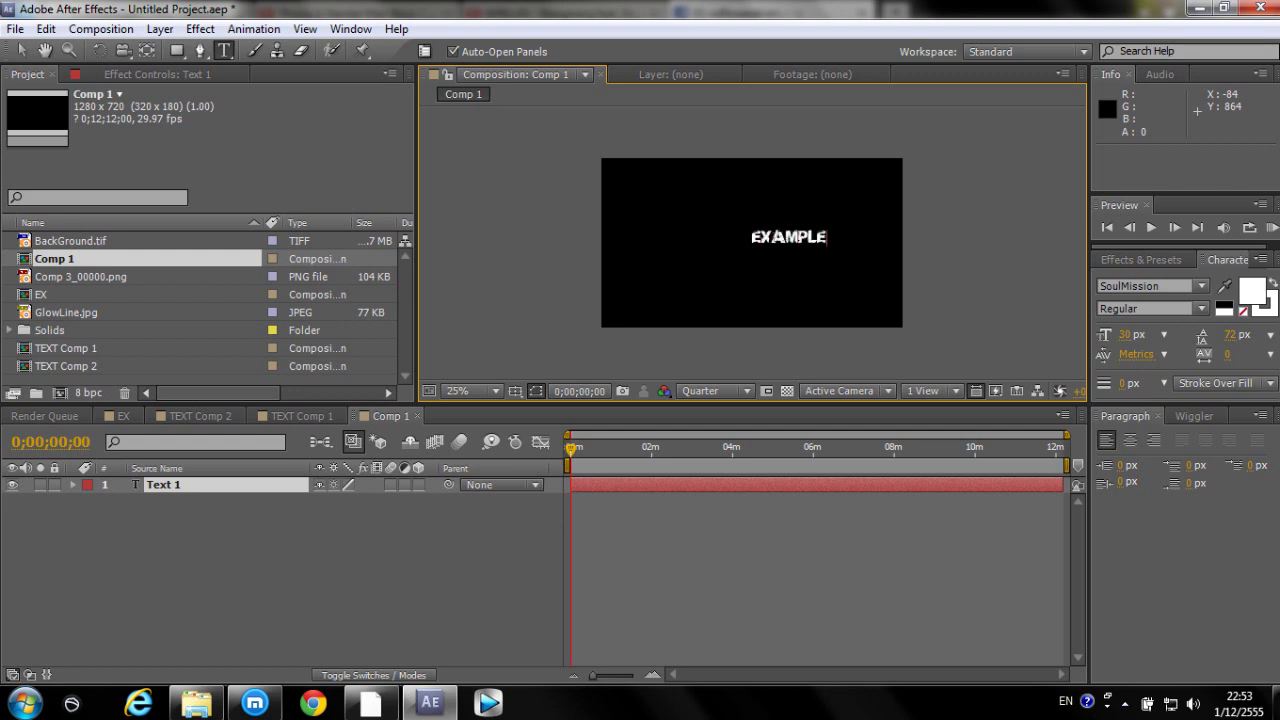
{"action": "left_click", "coordinate": [21, 50]}
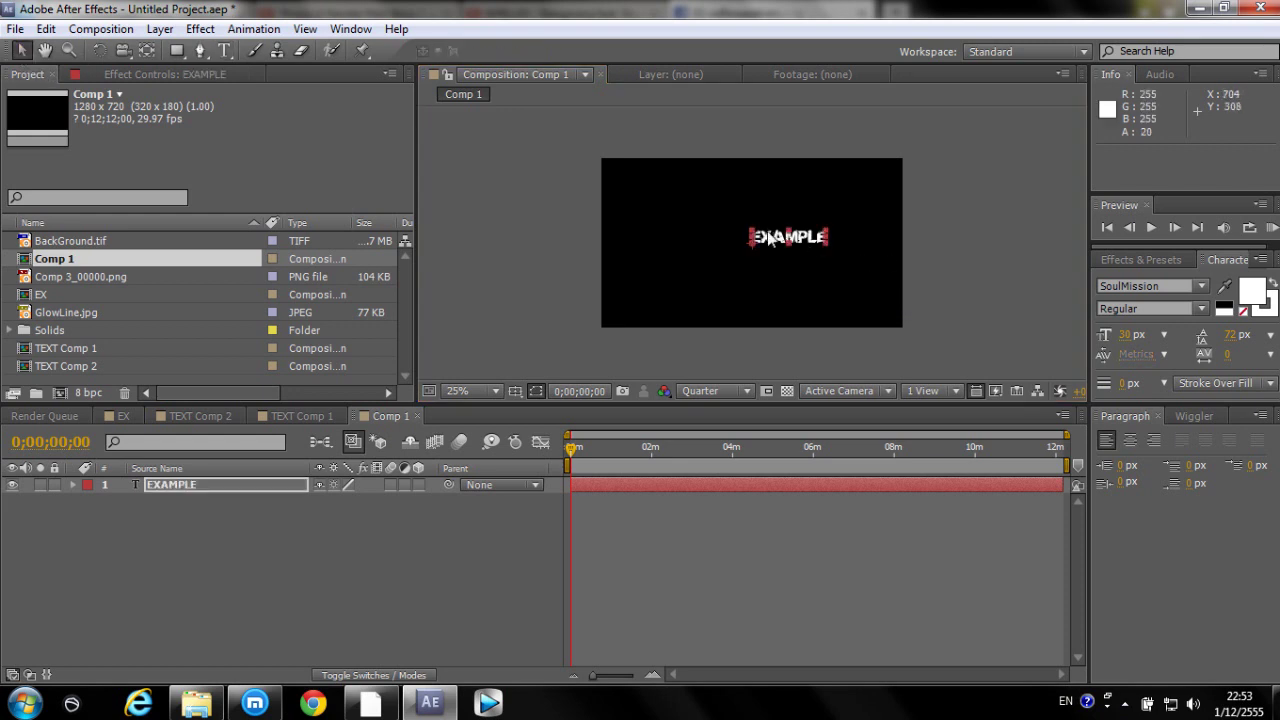
Enlarge the EXAMPLE text to 74 px and move it to the centre of the frame, at about 290, 408
{"action": "left_click_drag", "start_coordinate": [1122, 340], "coordinate": [1172, 342]}
{"action": "left_click_drag", "start_coordinate": [841, 229], "coordinate": [754, 239]}
{"action": "left_click", "coordinate": [837, 277]}
{"action": "key", "text": "period"}
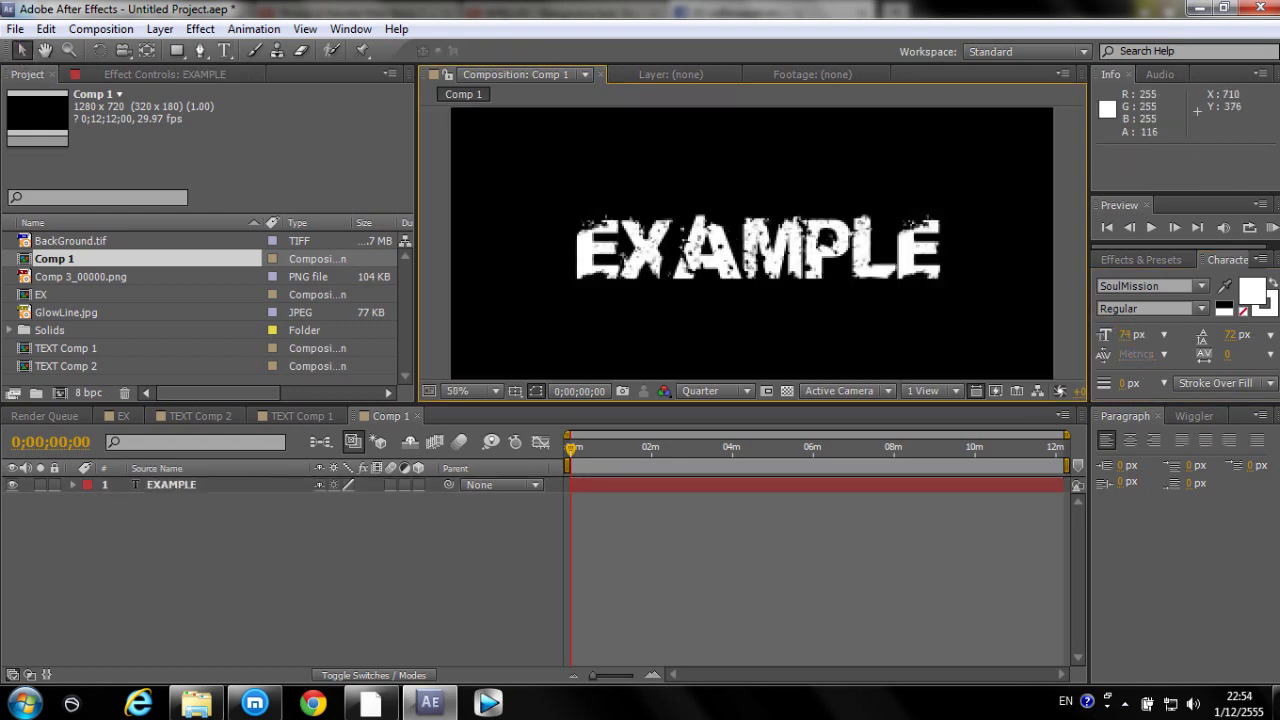
{"action": "left_click", "coordinate": [760, 262]}
{"action": "key", "text": "comma"}
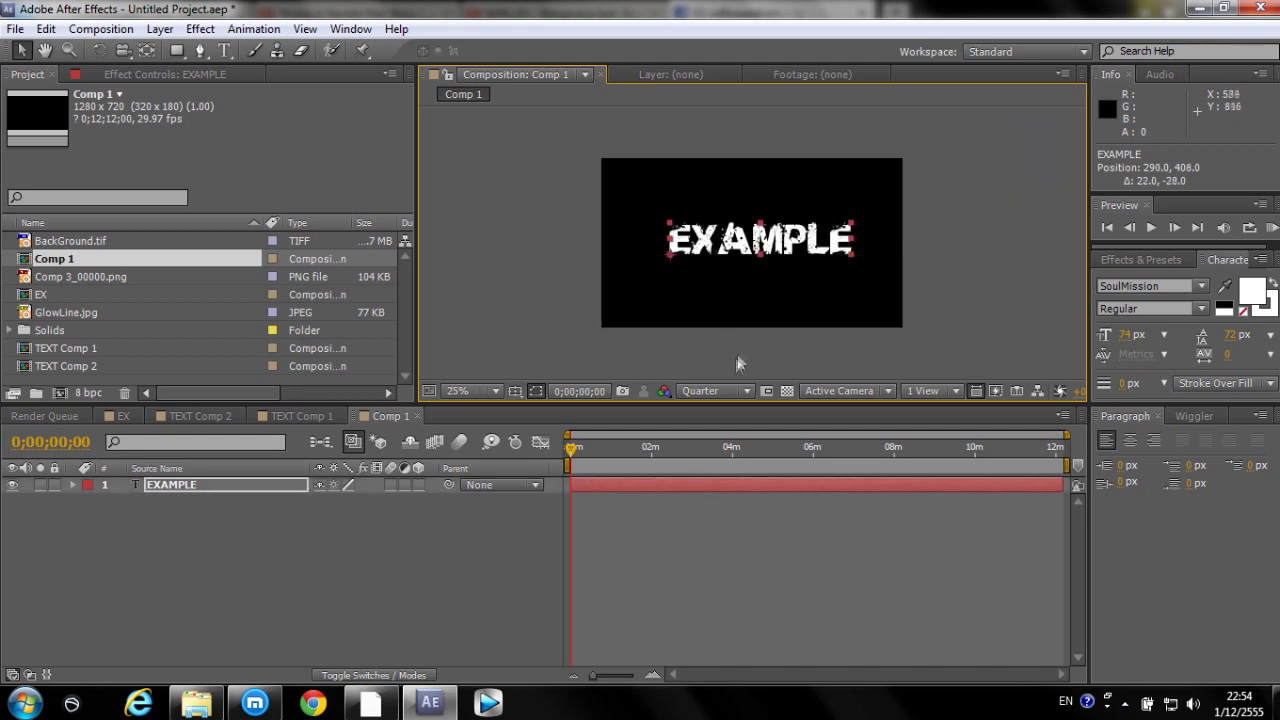
Set the composition's preview resolution to Third
{"action": "left_click", "coordinate": [714, 391]}
{"action": "left_click", "coordinate": [718, 461]}
{"action": "left_click", "coordinate": [712, 391]}
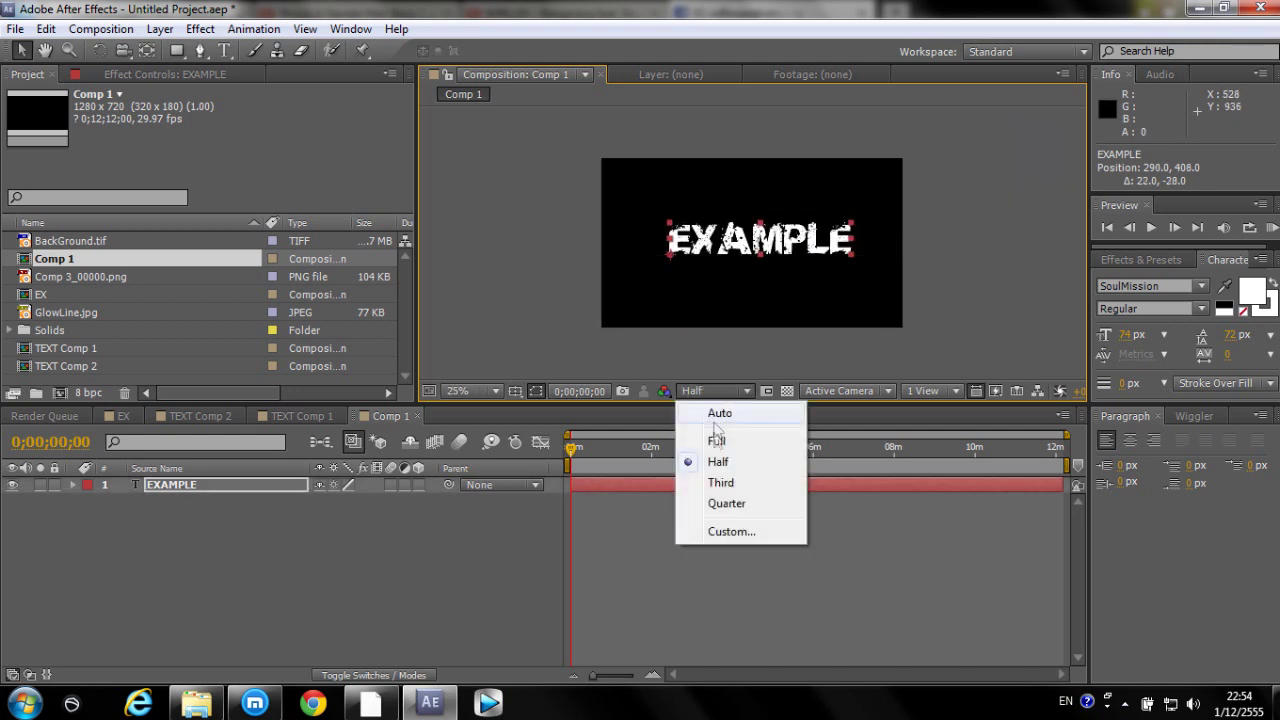
{"action": "left_click", "coordinate": [720, 482]}
{"action": "left_click", "coordinate": [948, 319]}
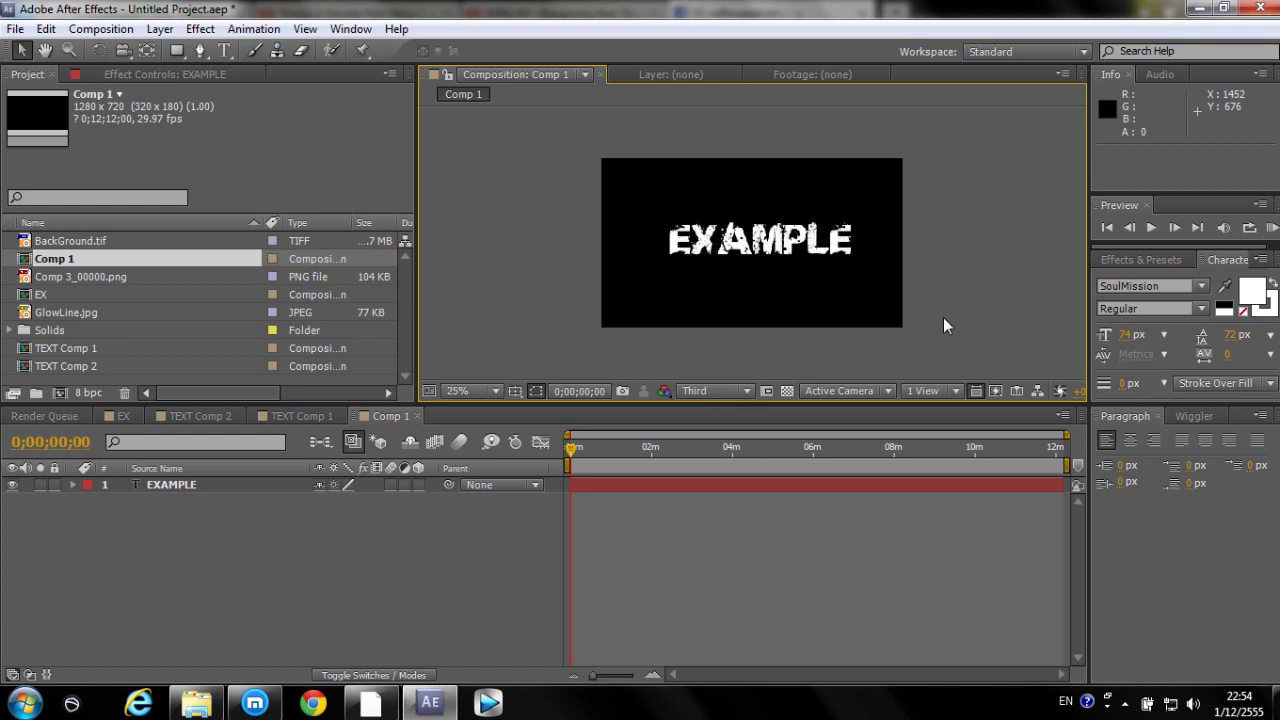
{"action": "left_click", "coordinate": [183, 490]}
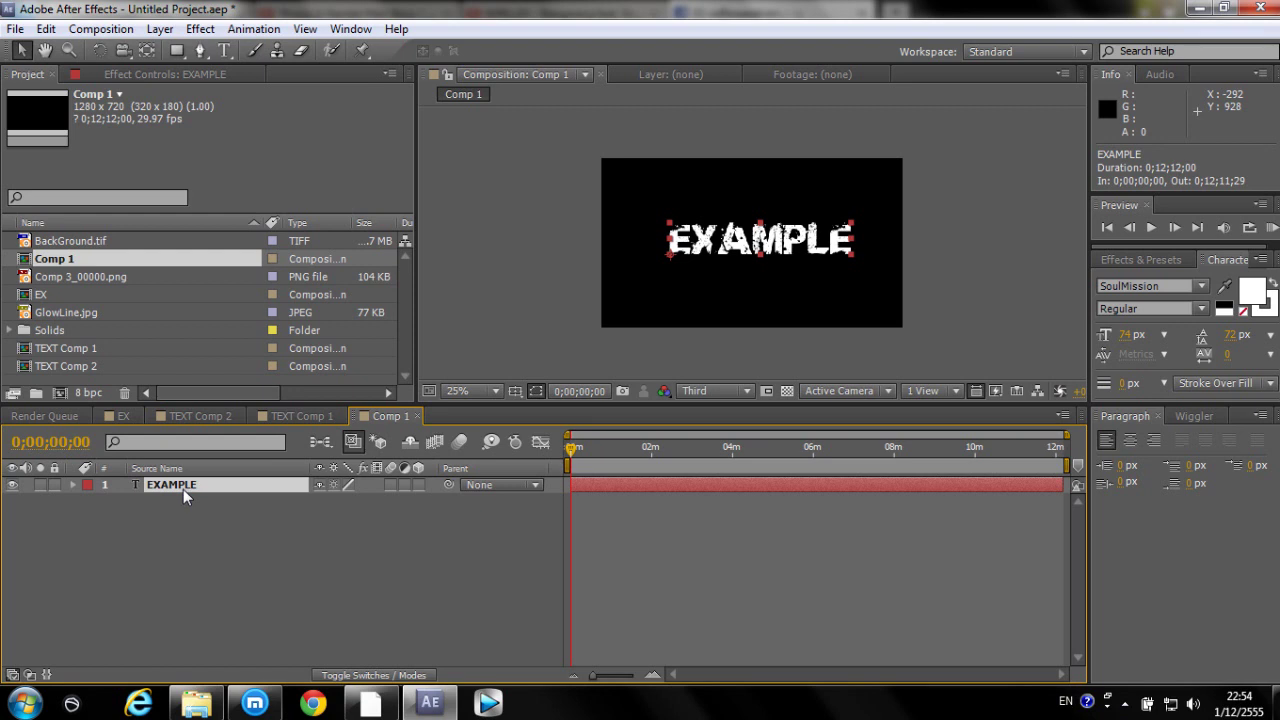
{"action": "key", "text": "ctrl+v"}
{"action": "key", "text": "ctrl+v"}
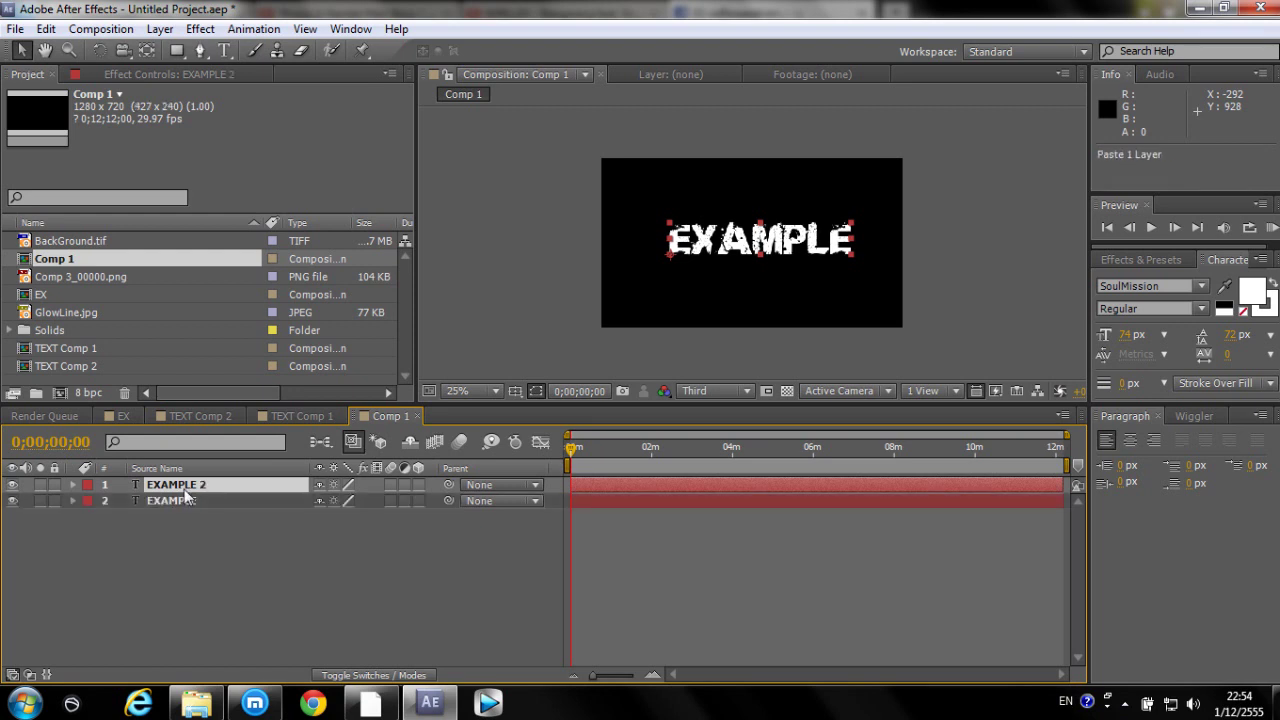
{"action": "key", "text": "ctrl+z"}
{"action": "key", "text": "ctrl+z"}
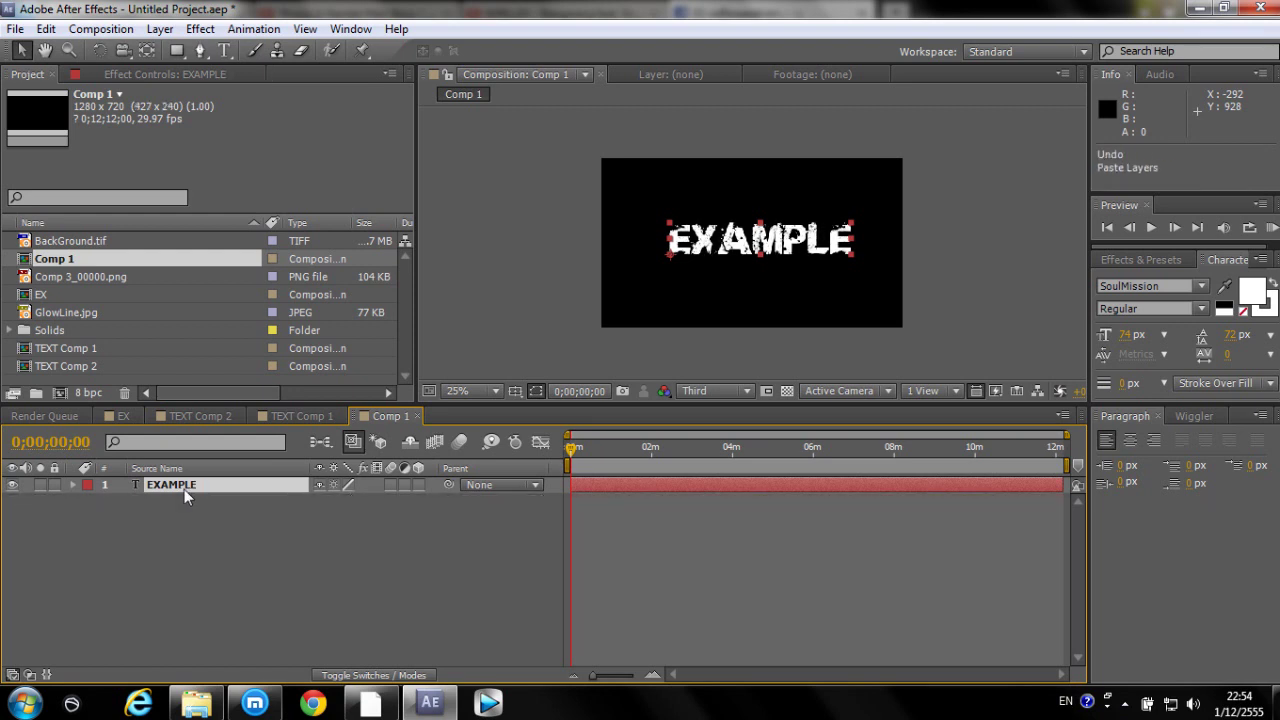
Duplicate the EXAMPLE text layer three times to make a stack of four identical layers
{"action": "key", "text": "ctrl+d"}
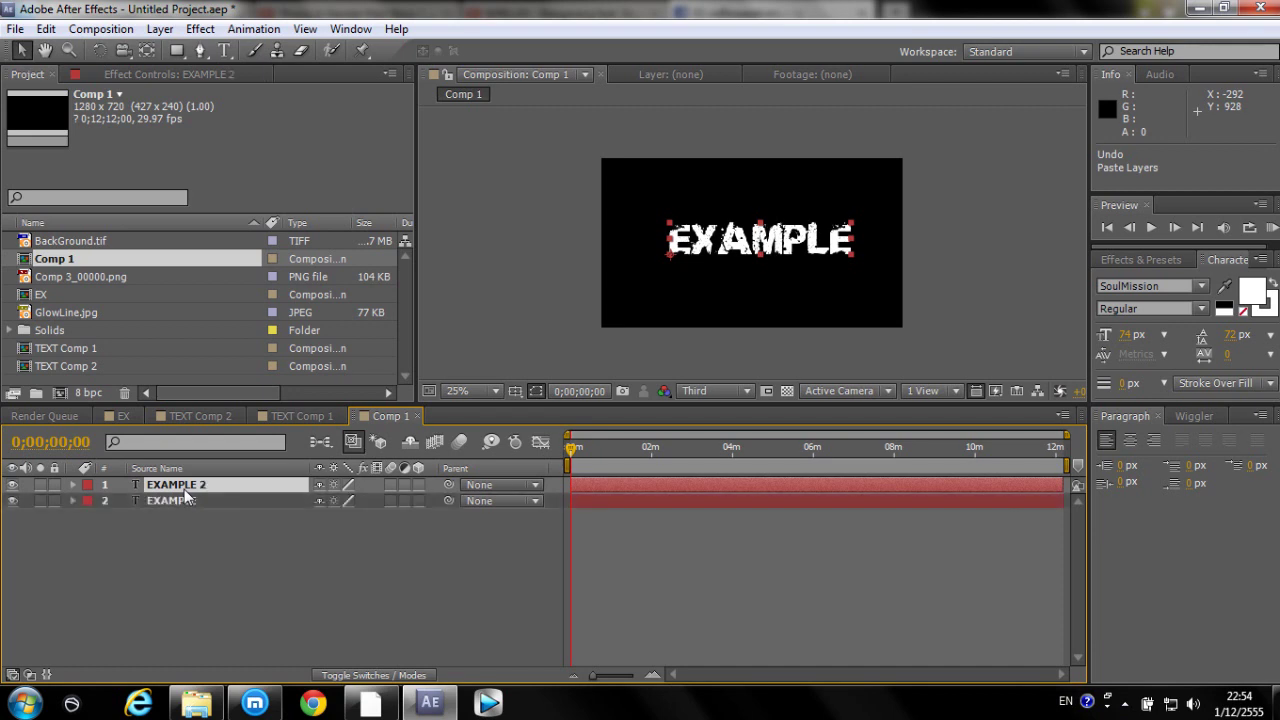
{"action": "key", "text": "ctrl+d"}
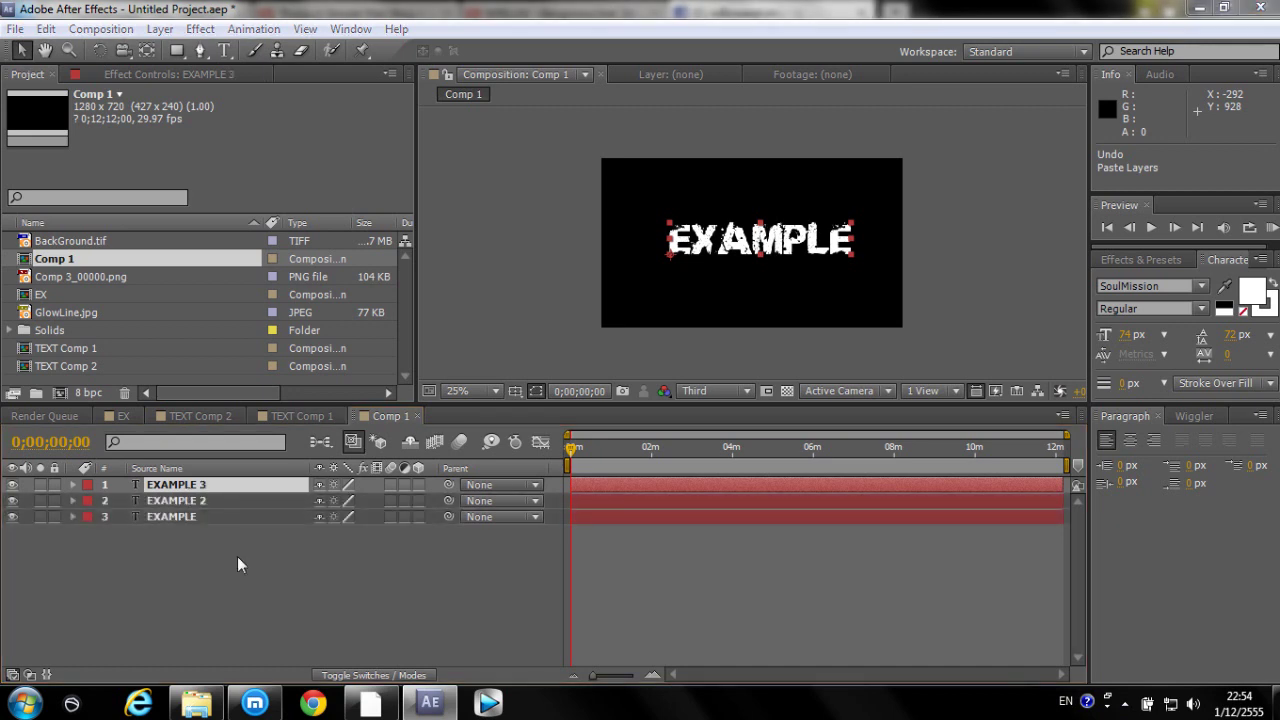
{"action": "key", "text": "ctrl+s"}
{"action": "left_click", "coordinate": [507, 583]}
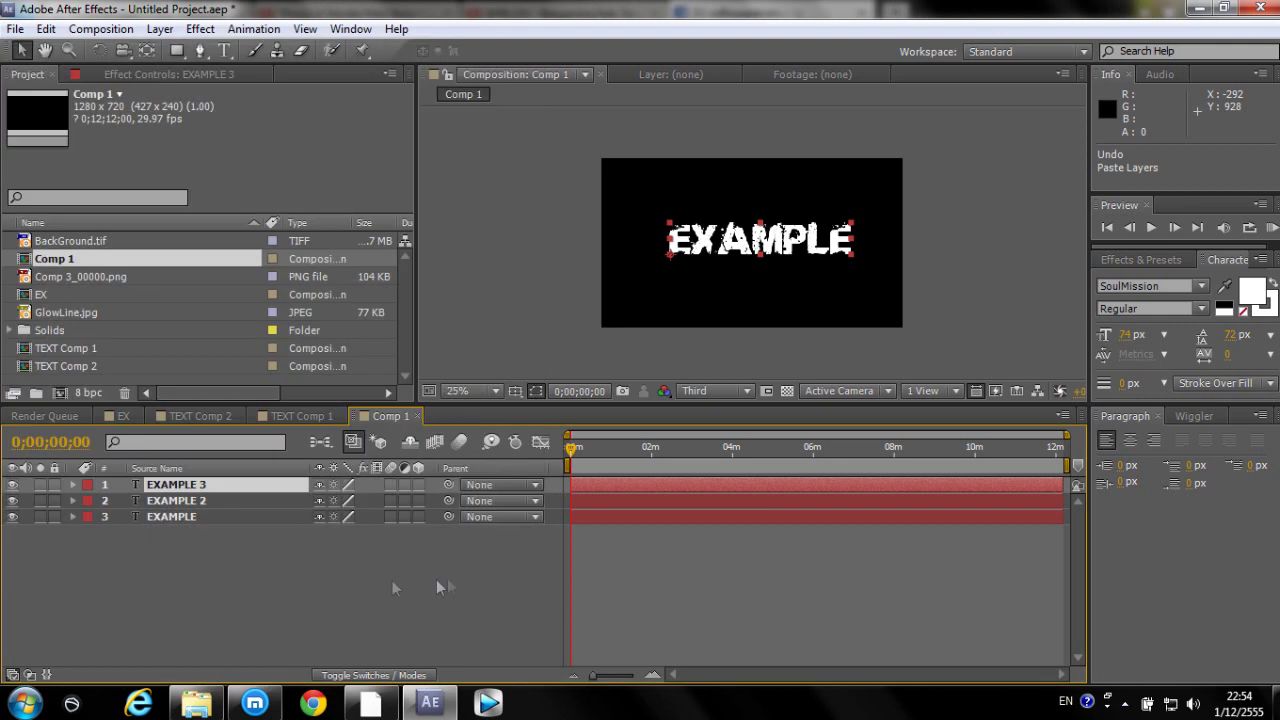
{"action": "left_click", "coordinate": [241, 575]}
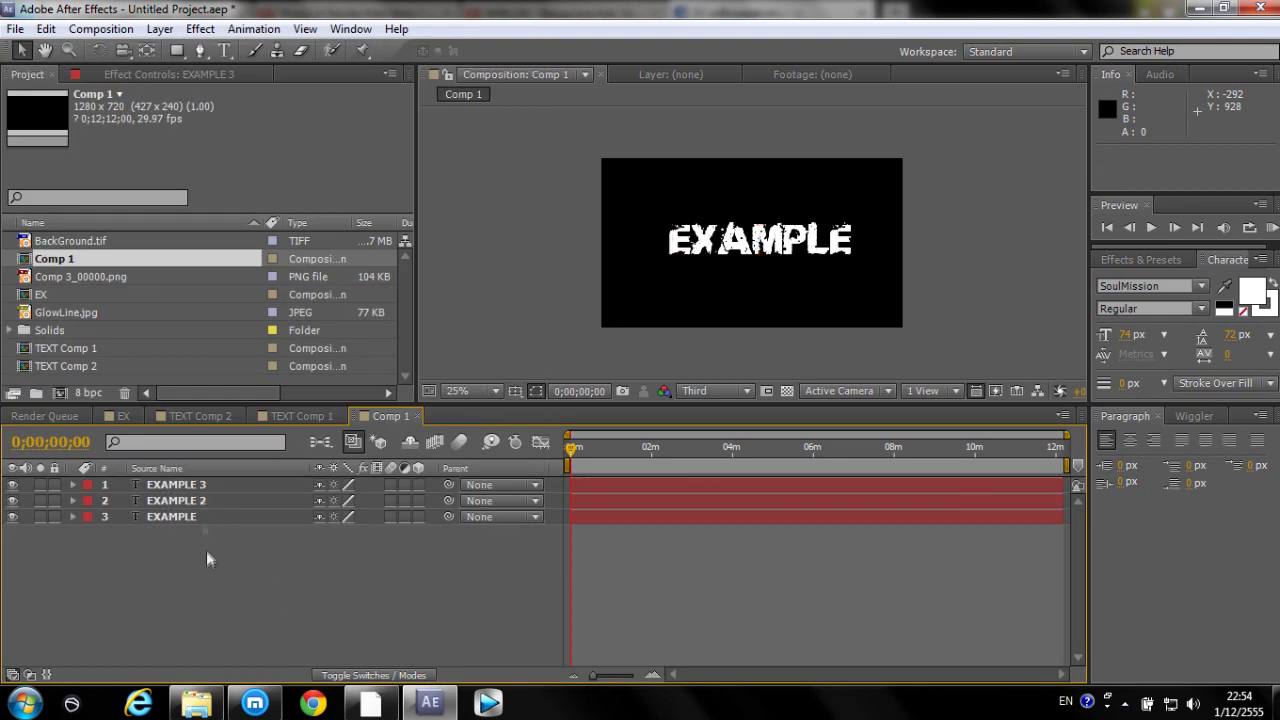
{"action": "left_click", "coordinate": [190, 517]}
{"action": "key", "text": "ctrl+d"}
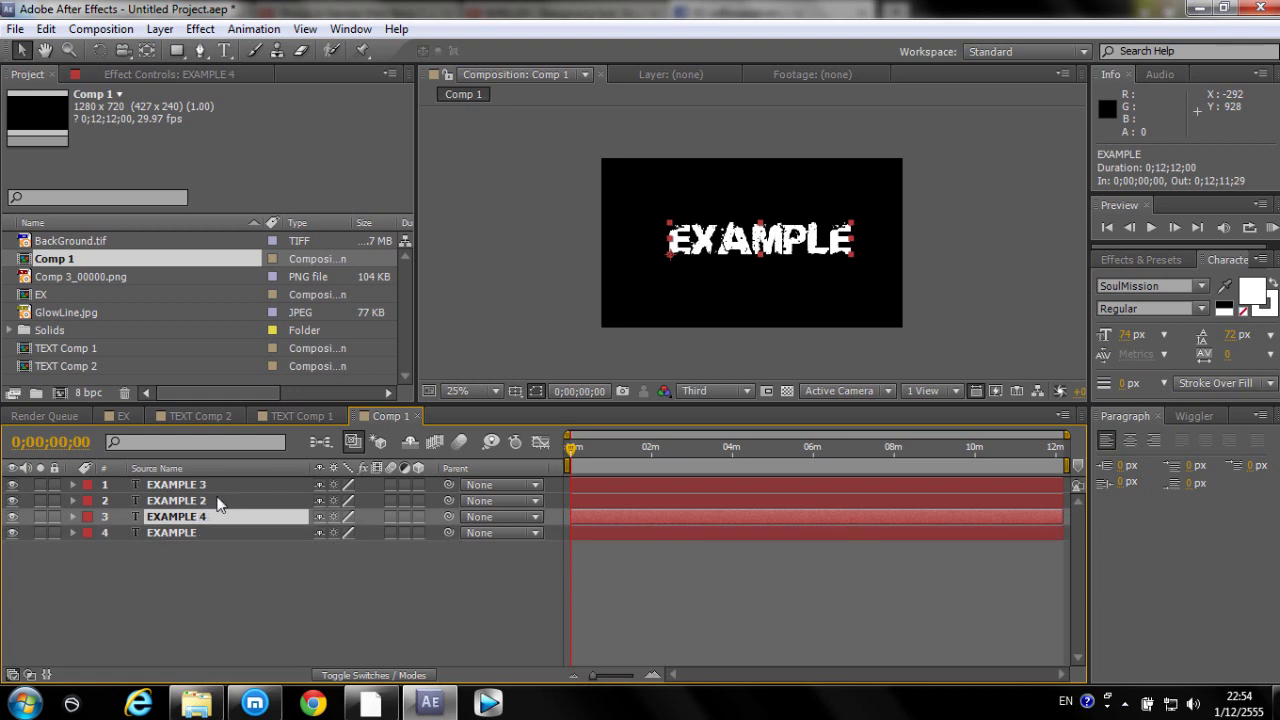
{"action": "left_click", "coordinate": [205, 487]}
{"action": "left_click", "coordinate": [205, 505], "text": "ctrl"}
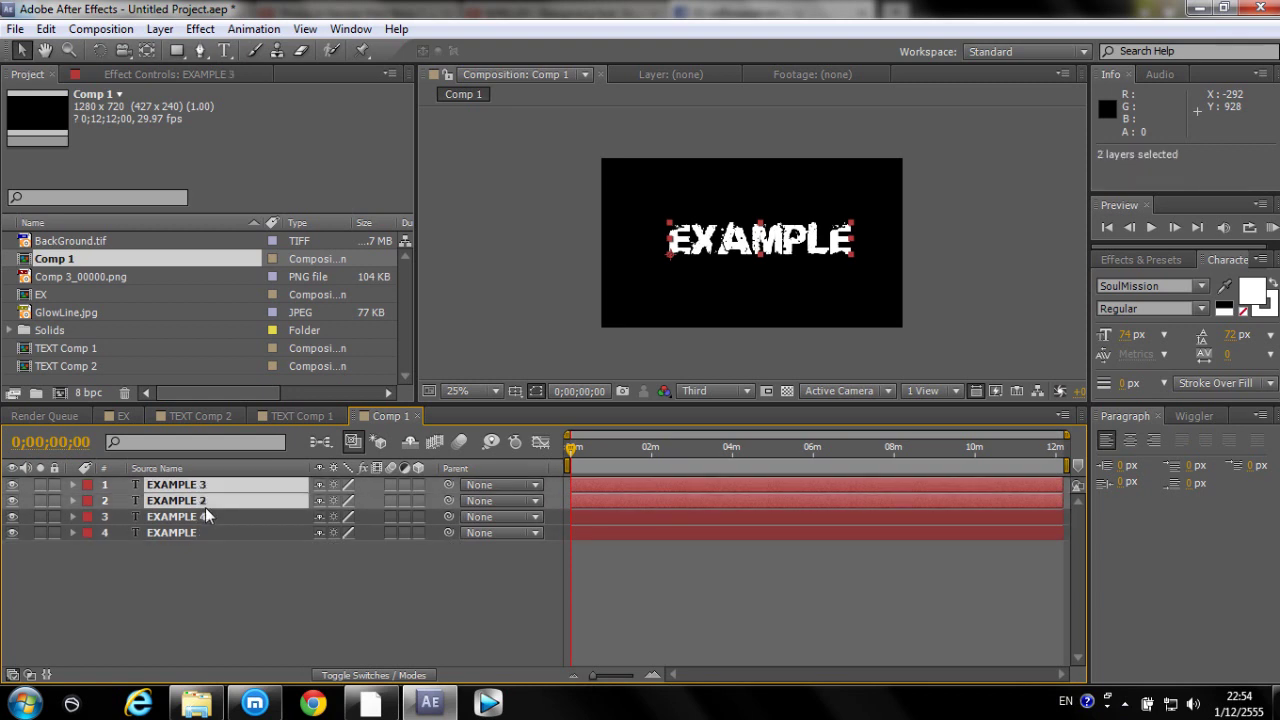
{"action": "left_click", "coordinate": [205, 513], "text": "ctrl"}
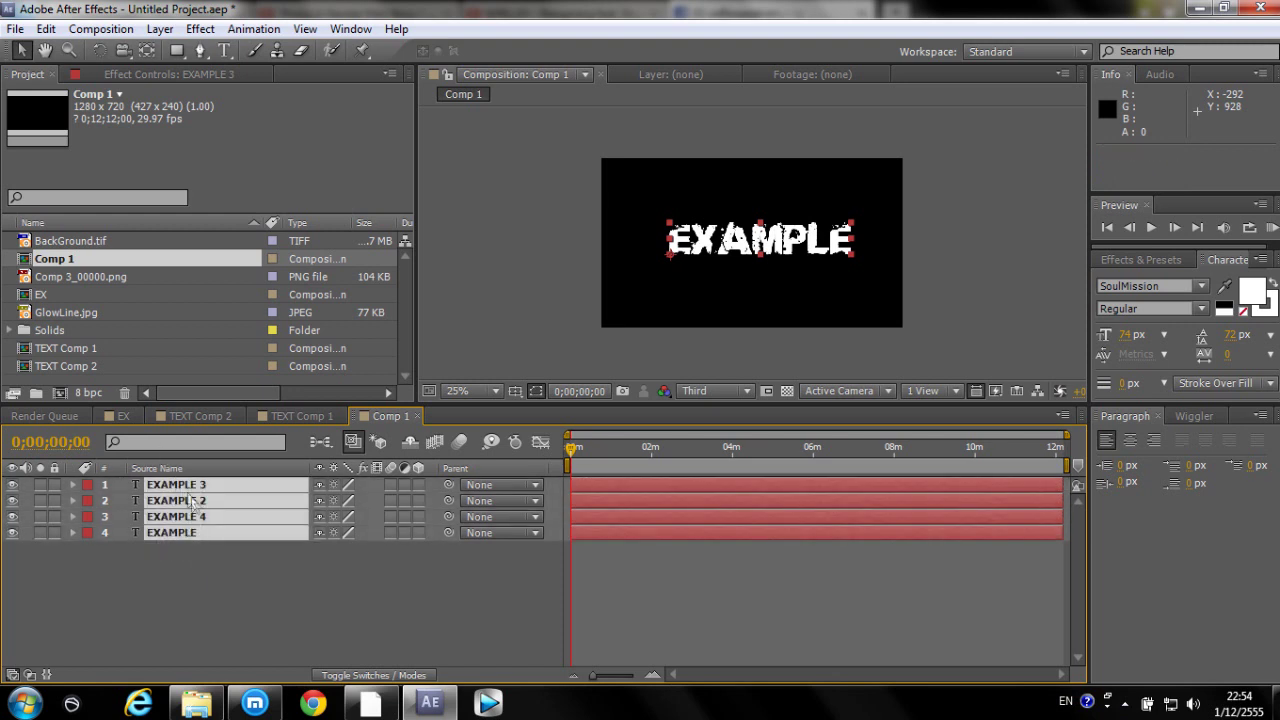
{"action": "left_click", "coordinate": [190, 552]}
{"action": "left_click", "coordinate": [186, 516]}
{"action": "left_click", "coordinate": [200, 484], "text": "ctrl"}
{"action": "left_click", "coordinate": [200, 500], "text": "ctrl"}
{"action": "left_click", "coordinate": [218, 570]}
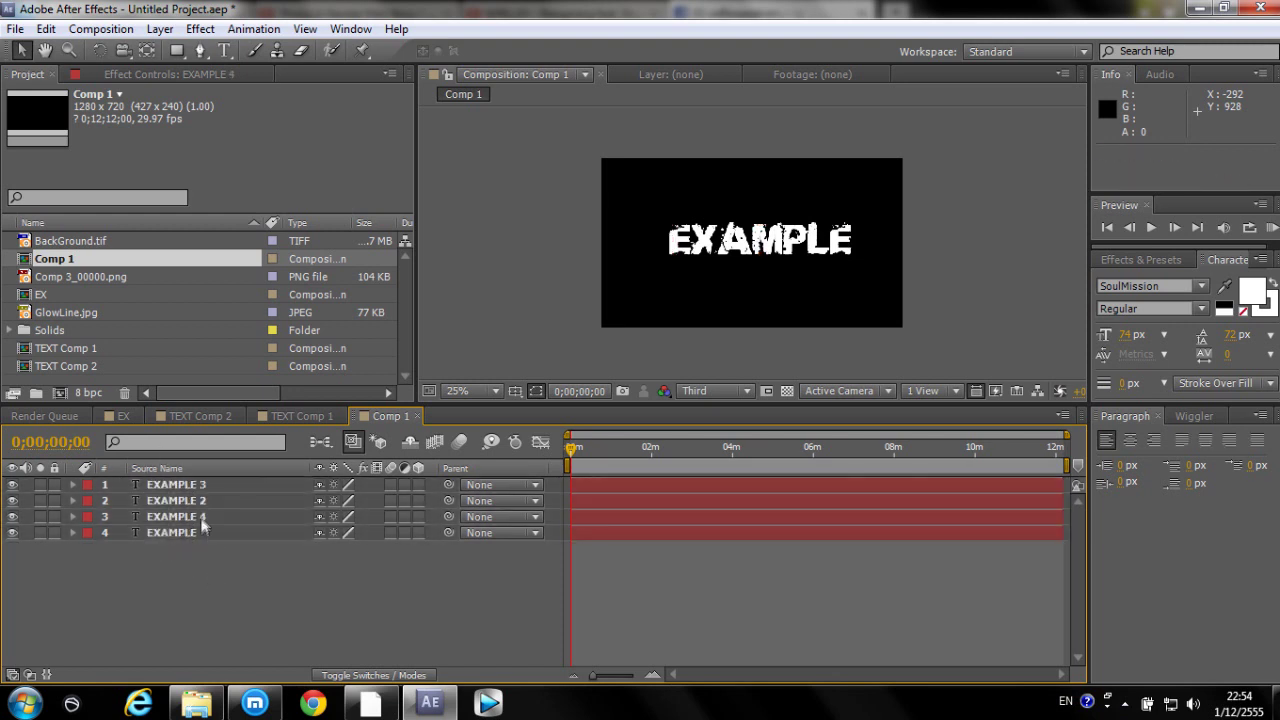
Rename the EXAMPLE 4 layer to EXAMPLE red
{"action": "left_click", "coordinate": [205, 516]}
{"action": "right_click", "coordinate": [206, 516]}
{"action": "left_click", "coordinate": [259, 671]}
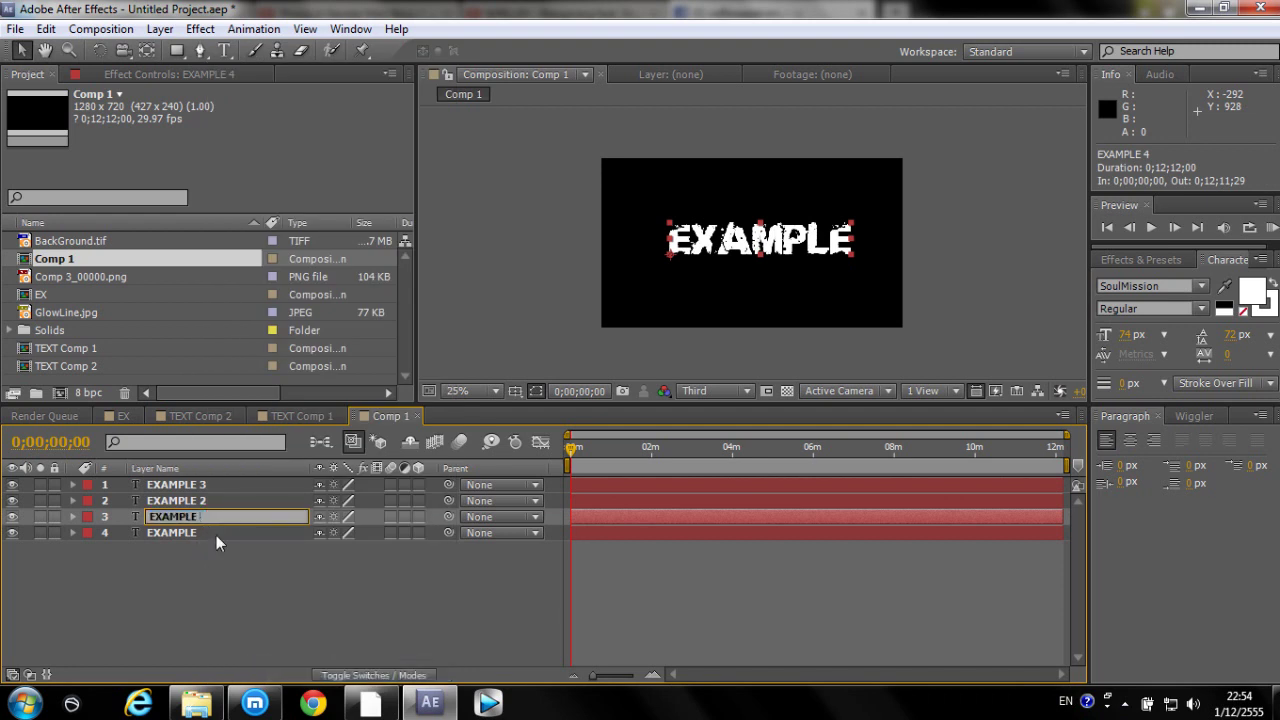
{"action": "type", "text": "red"}
{"action": "key", "text": "Return"}
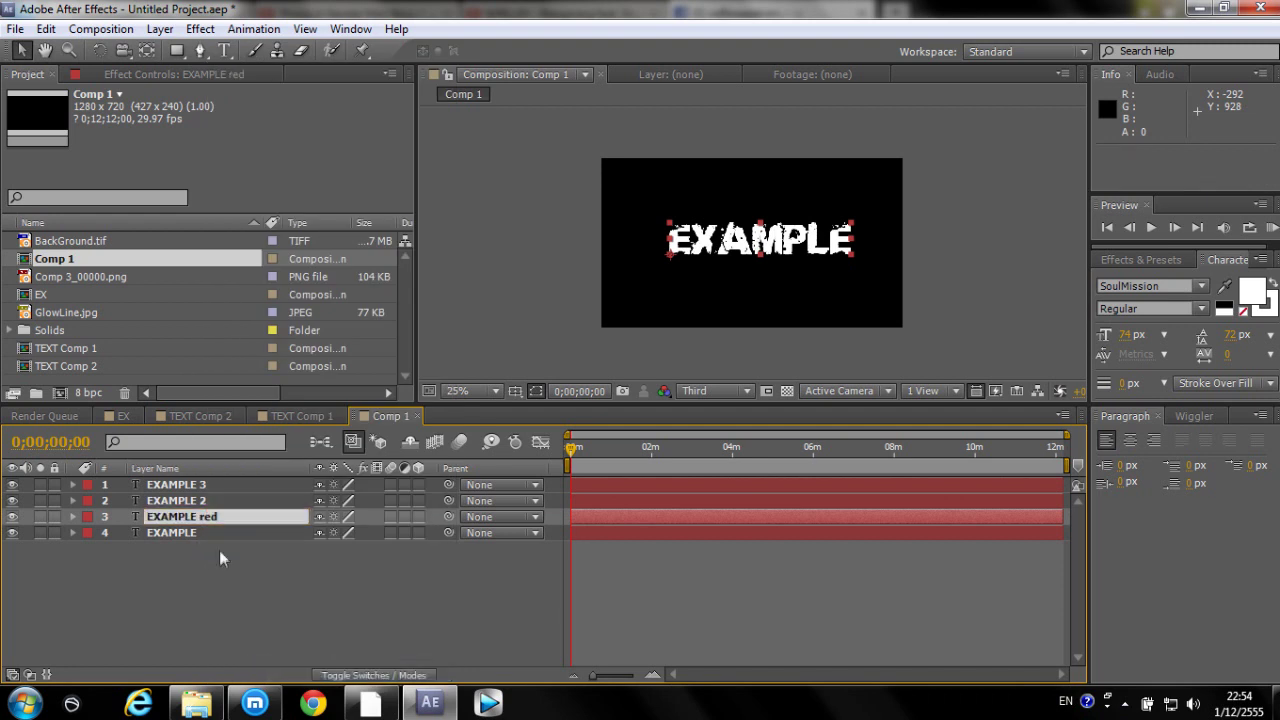
Rename the EXAMPLE 2 layer to EXAMPLE green
{"action": "right_click", "coordinate": [209, 500]}
{"action": "left_click", "coordinate": [240, 679]}
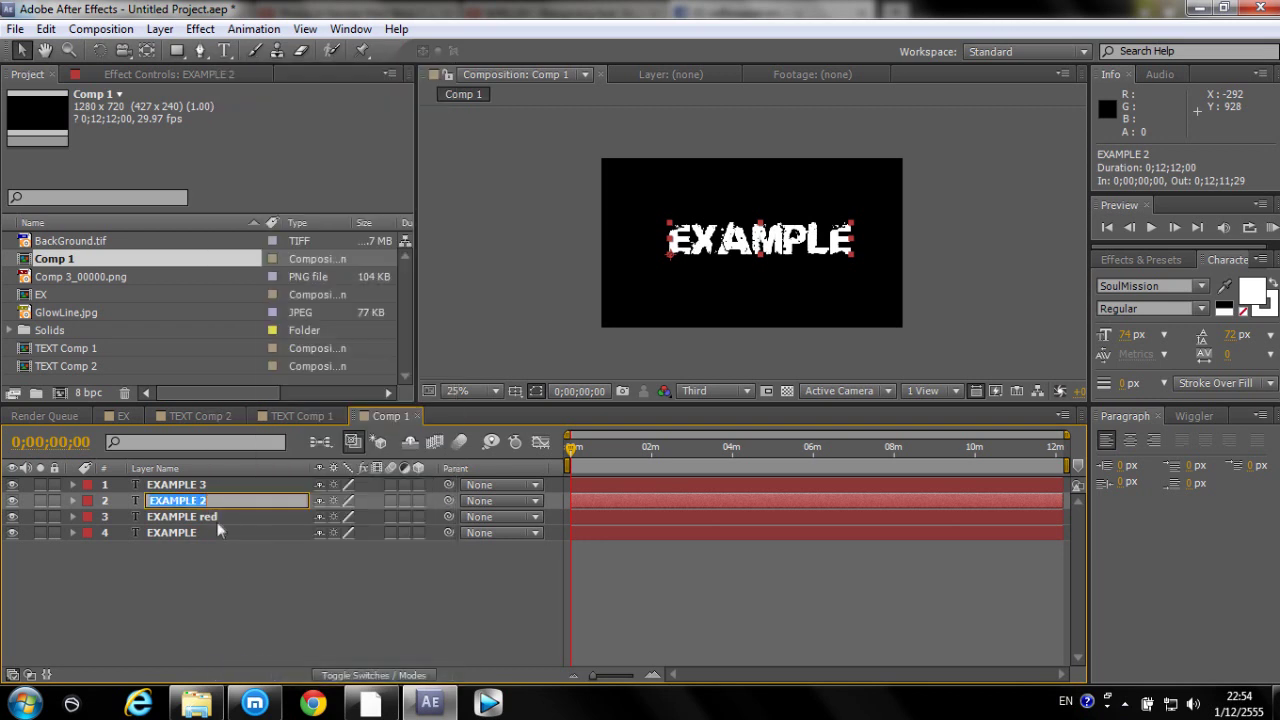
{"action": "key", "text": "End"}
{"action": "type", "text": "green"}
{"action": "key", "text": "Return"}
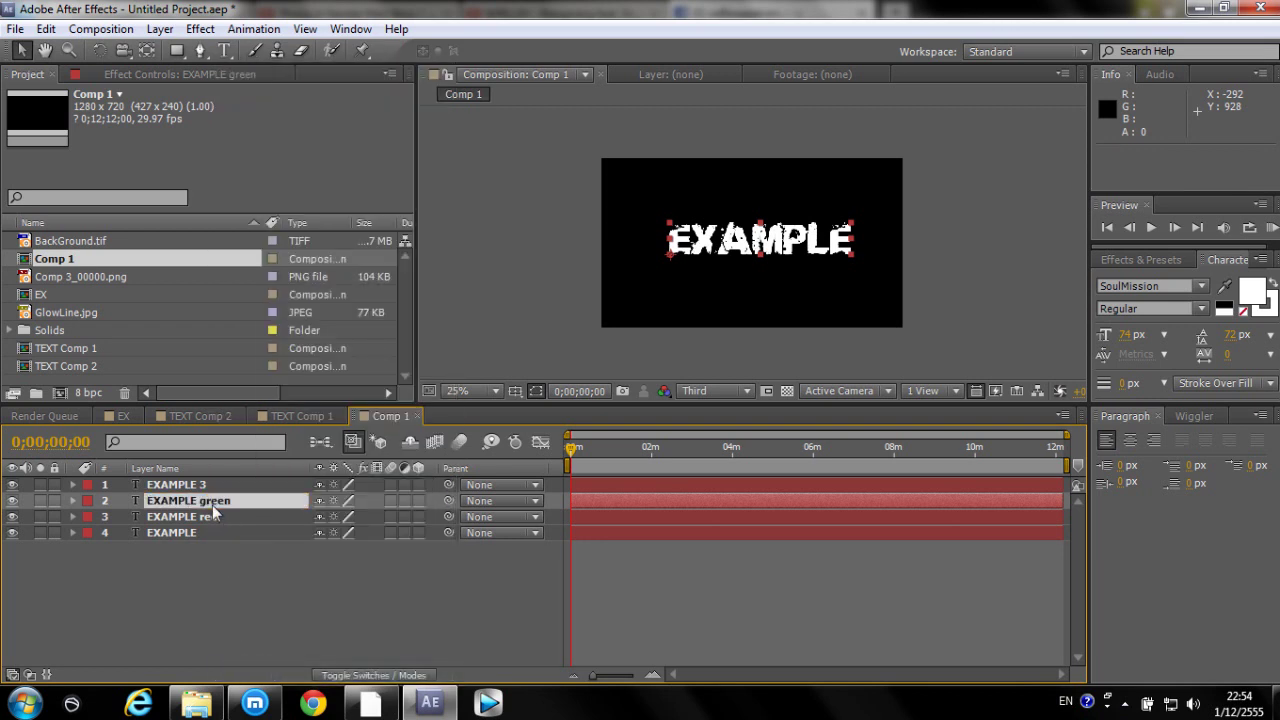
Rename the EXAMPLE 3 layer to EXAMPLE blur
{"action": "right_click", "coordinate": [200, 486]}
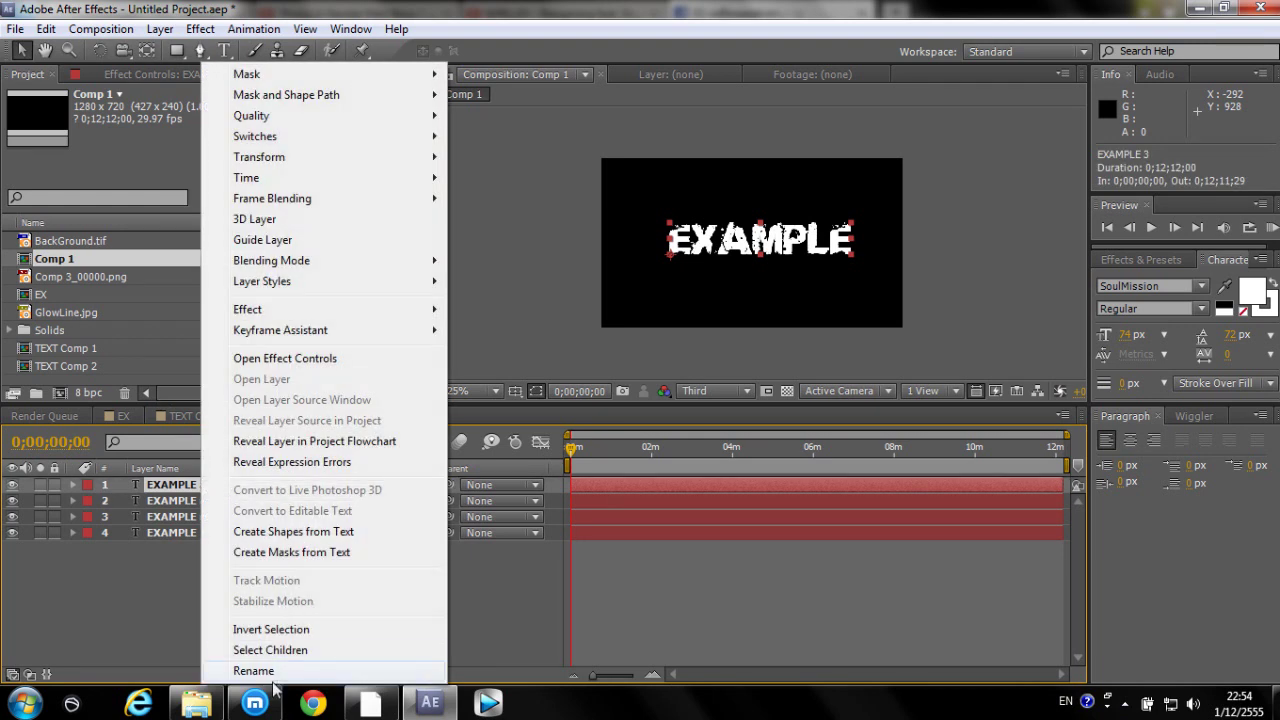
{"action": "left_click", "coordinate": [253, 671]}
{"action": "key", "text": "End"}
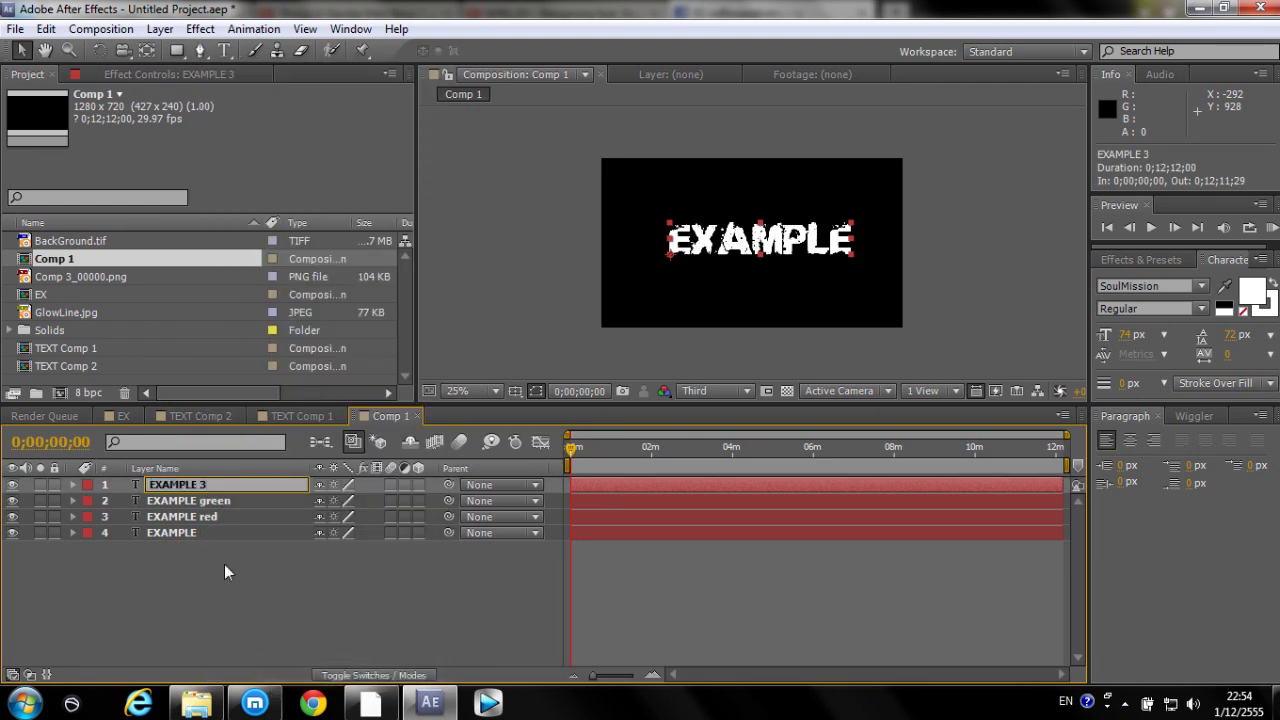
{"action": "key", "text": "BackSpace"}
{"action": "type", "text": "blur"}
{"action": "left_click", "coordinate": [241, 563]}
{"action": "left_click", "coordinate": [192, 484]}
{"action": "left_click", "coordinate": [188, 518], "text": "shift"}
{"action": "left_click", "coordinate": [275, 606]}
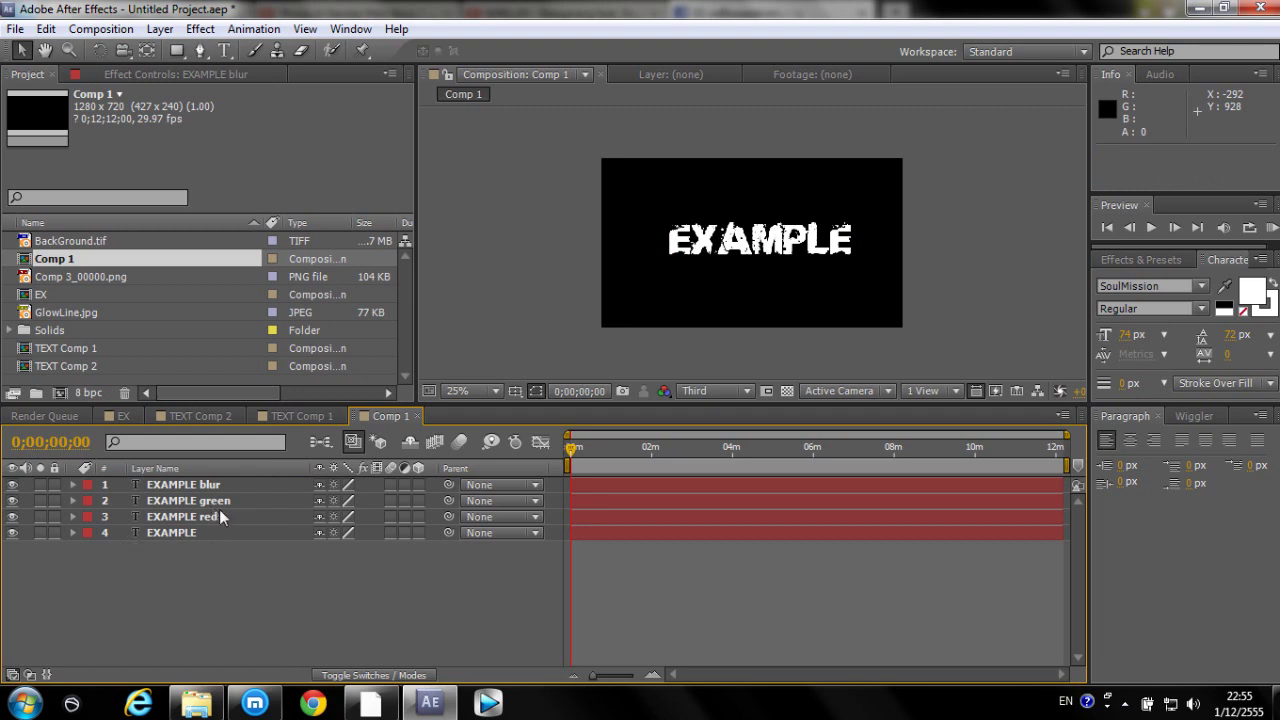
Correct the topmost text layer's name to EXAMPLE blue
{"action": "left_click", "coordinate": [185, 485]}
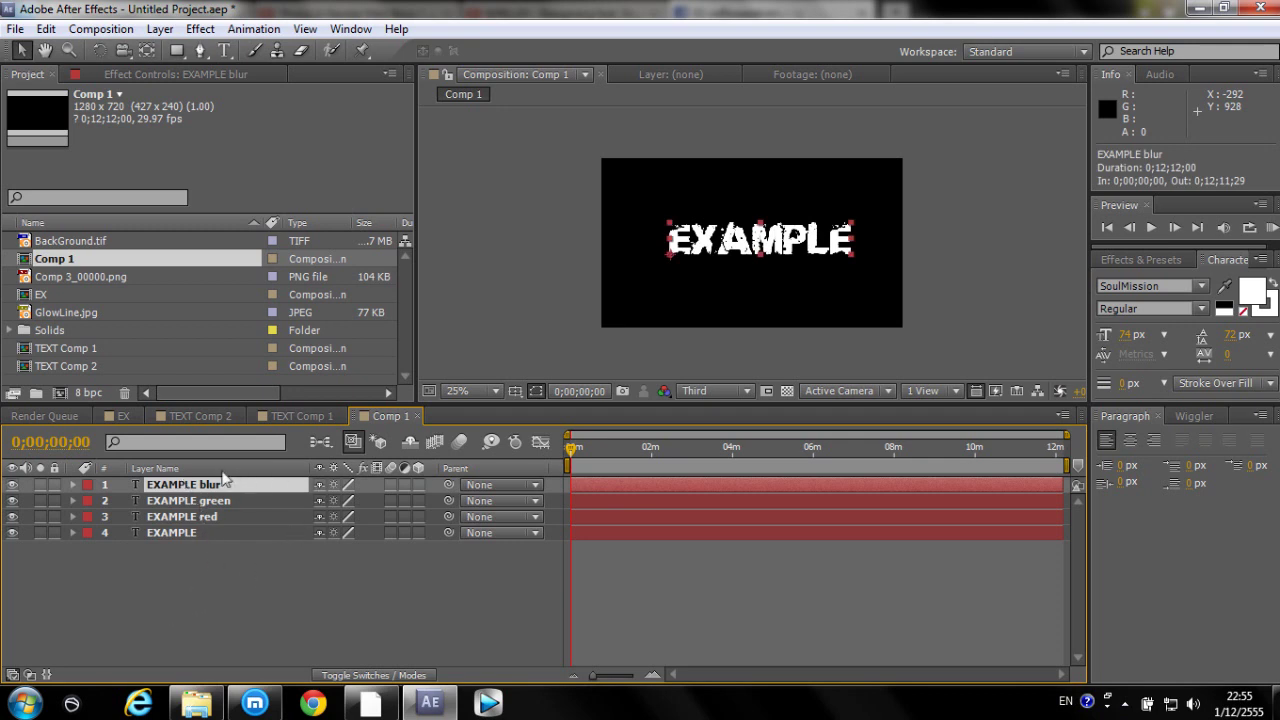
{"action": "right_click", "coordinate": [223, 487]}
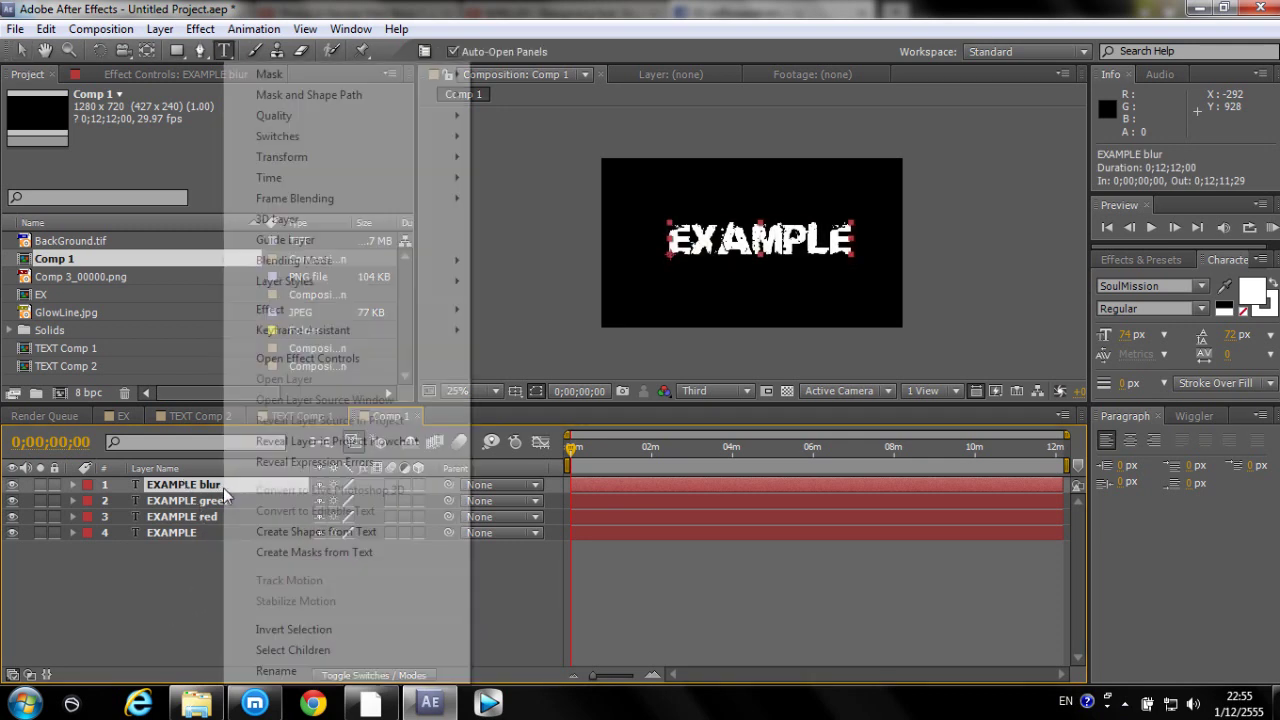
{"action": "left_click", "coordinate": [278, 671]}
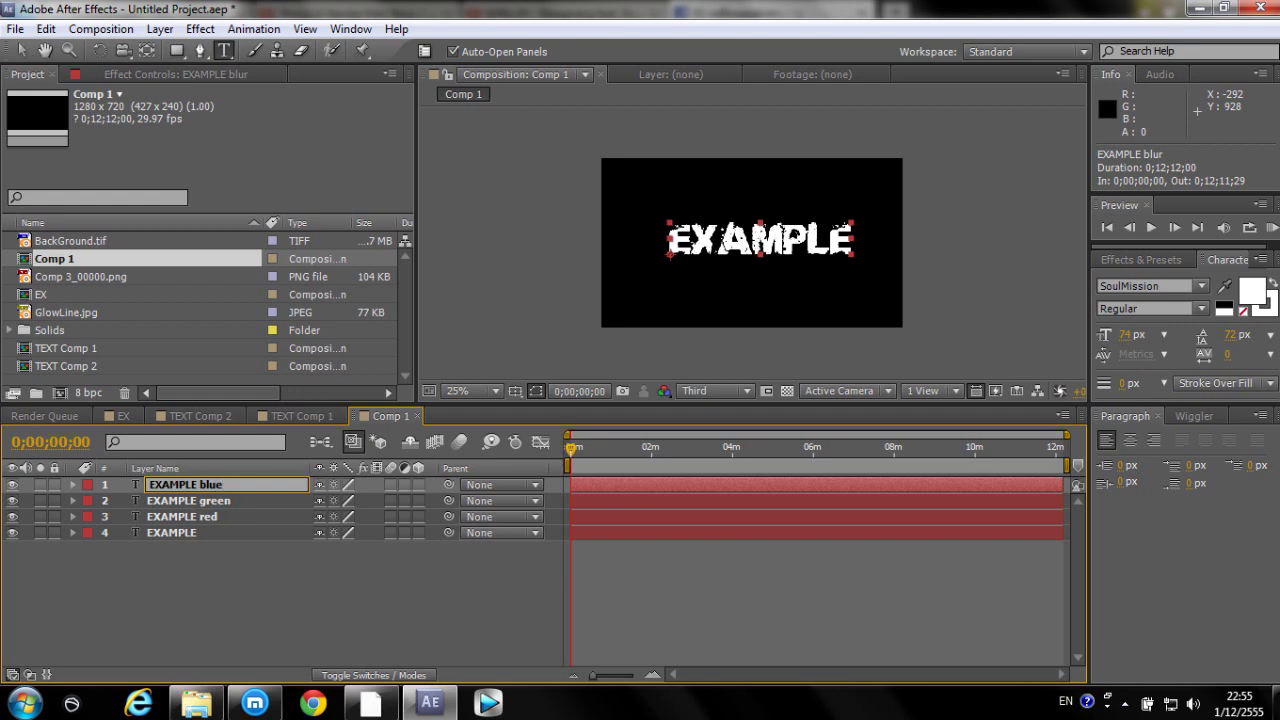
{"action": "left_click", "coordinate": [268, 595]}
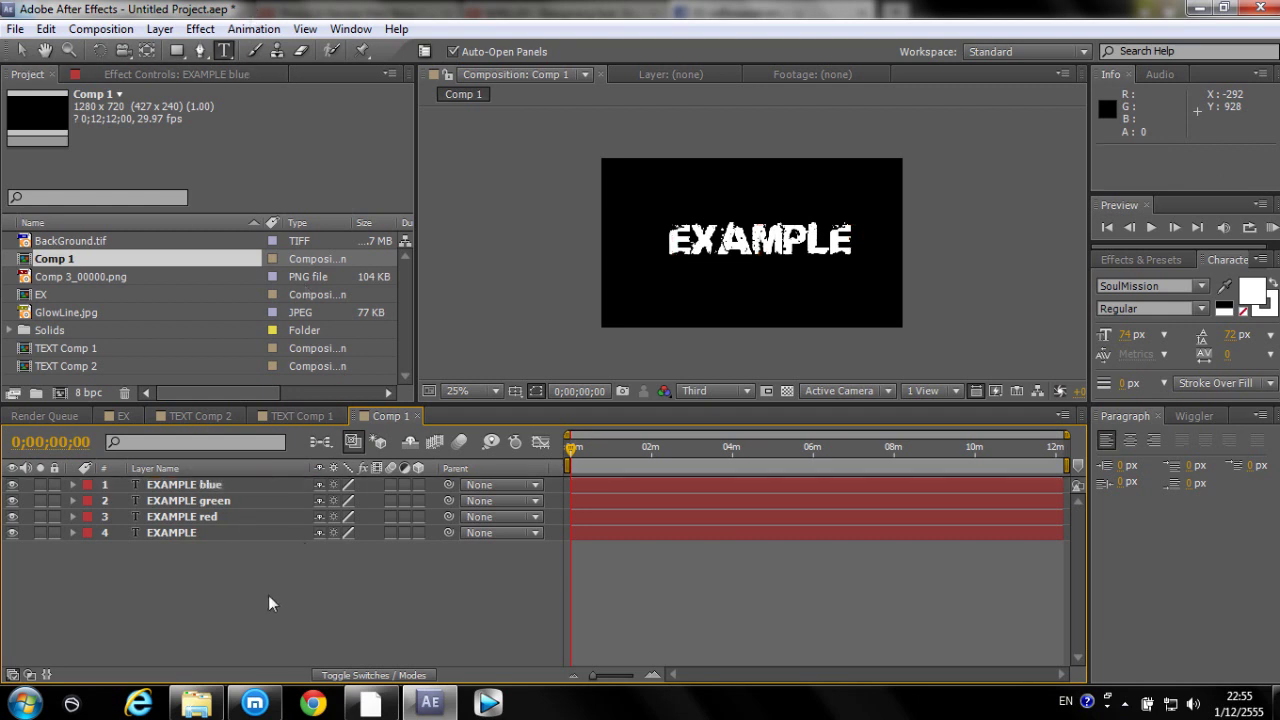
Find the CC Threshold RGB effect by searching for RGB and apply it to the EXAMPLE blue layer
{"action": "left_click", "coordinate": [180, 492]}
{"action": "left_click", "coordinate": [200, 501]}
{"action": "left_click", "coordinate": [200, 517]}
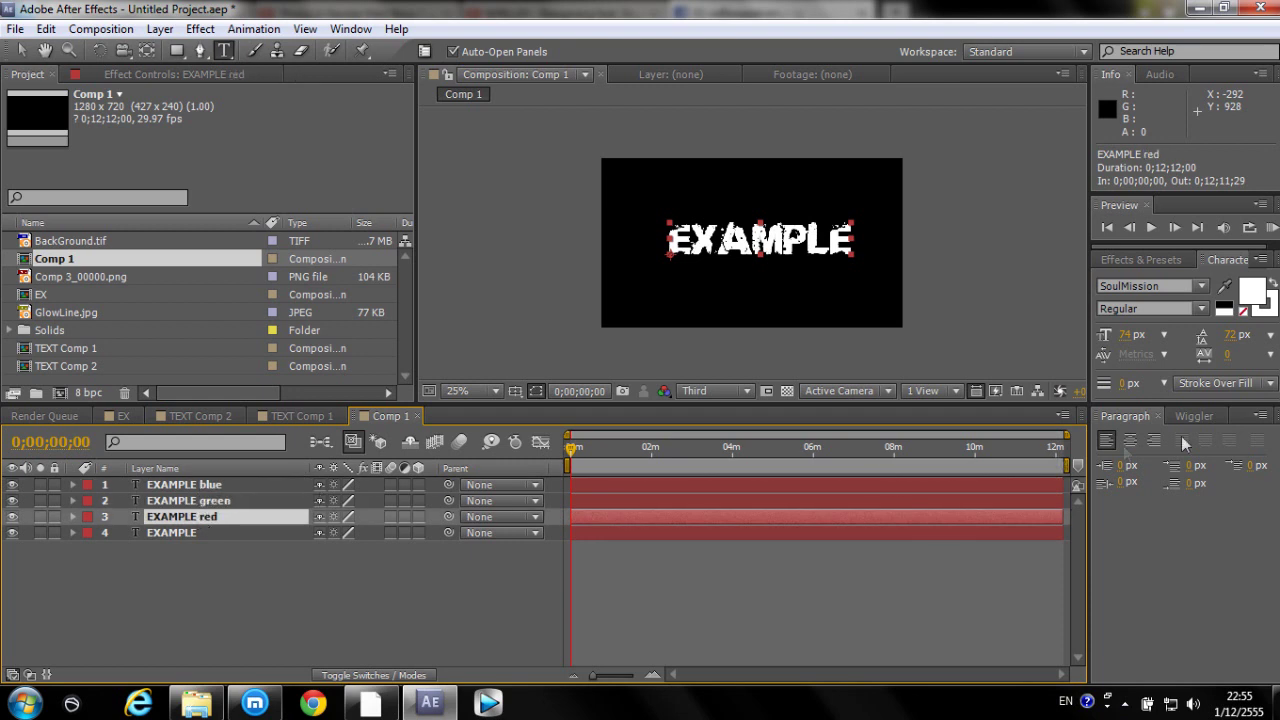
{"action": "left_click", "coordinate": [1140, 259]}
{"action": "left_click", "coordinate": [1117, 280]}
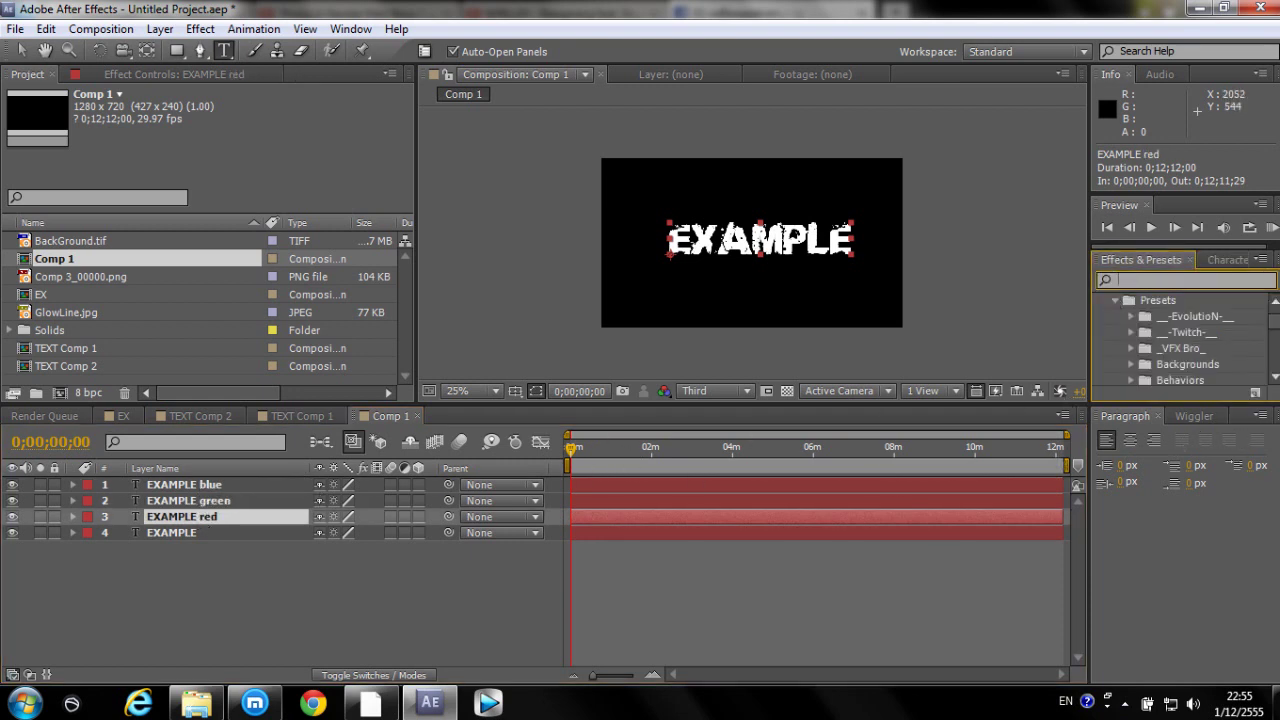
{"action": "type", "text": "R"}
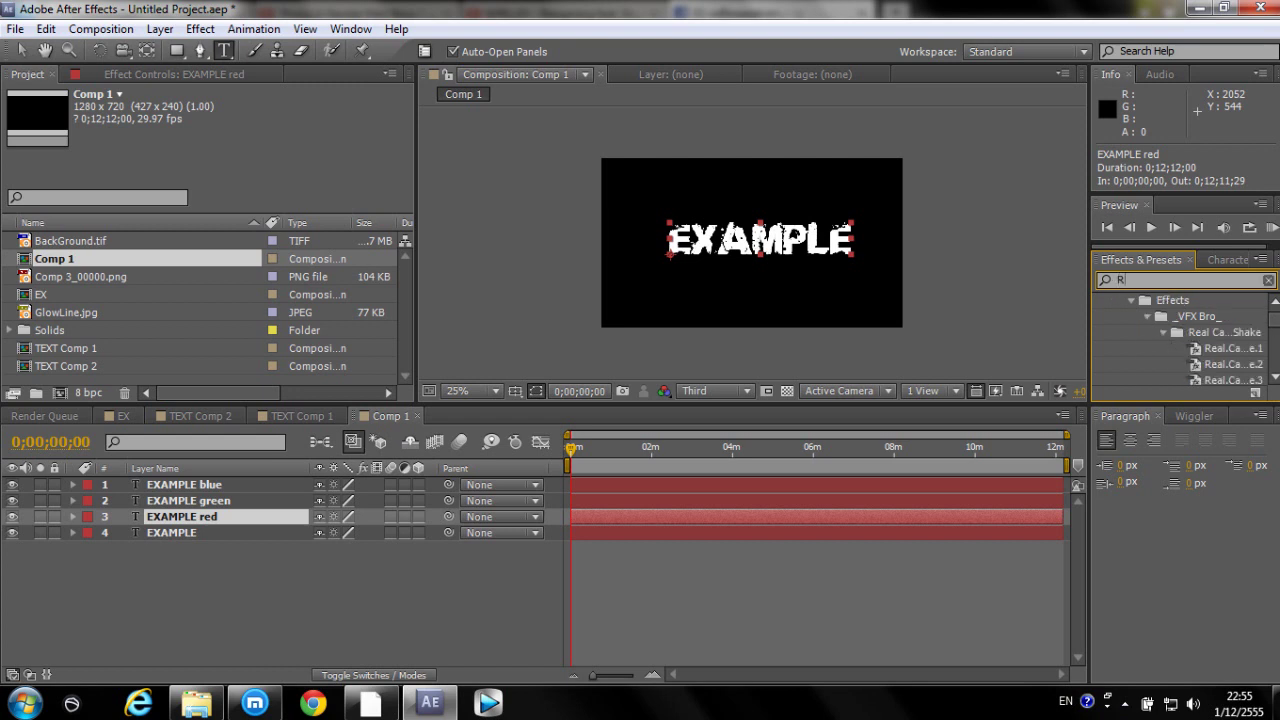
{"action": "type", "text": "GB"}
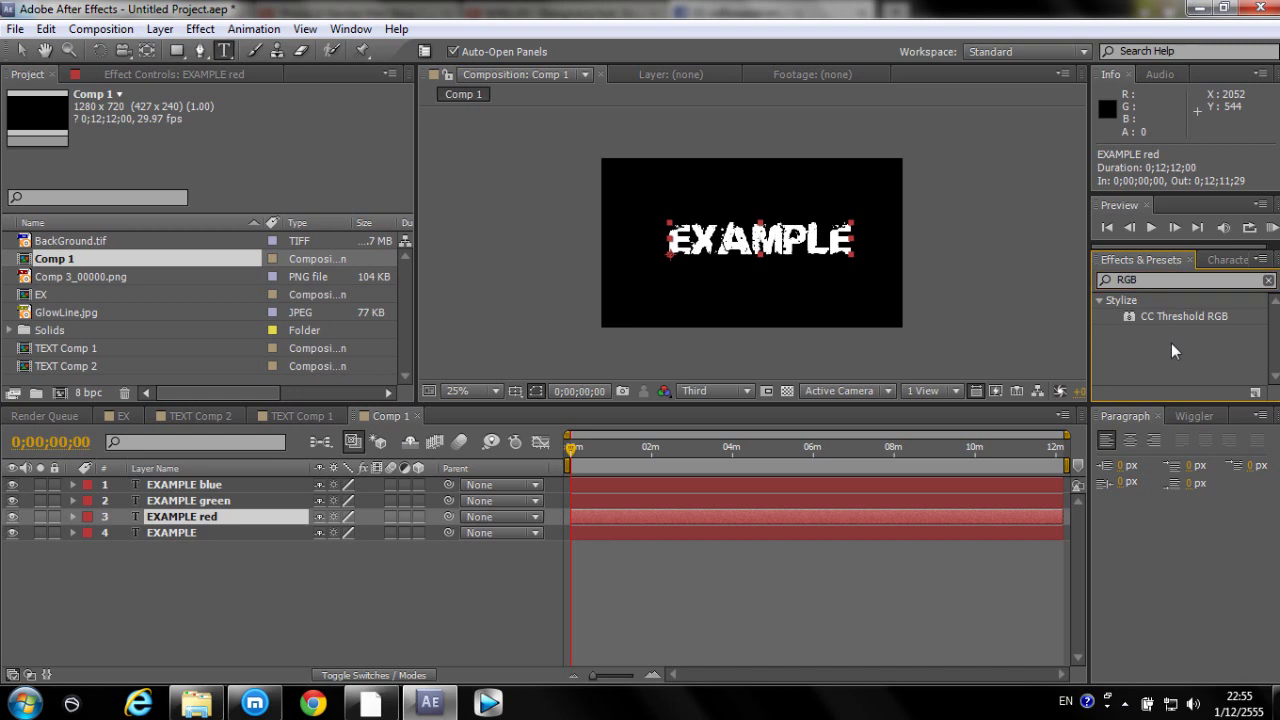
{"action": "left_click_drag", "start_coordinate": [1181, 316], "coordinate": [153, 484]}
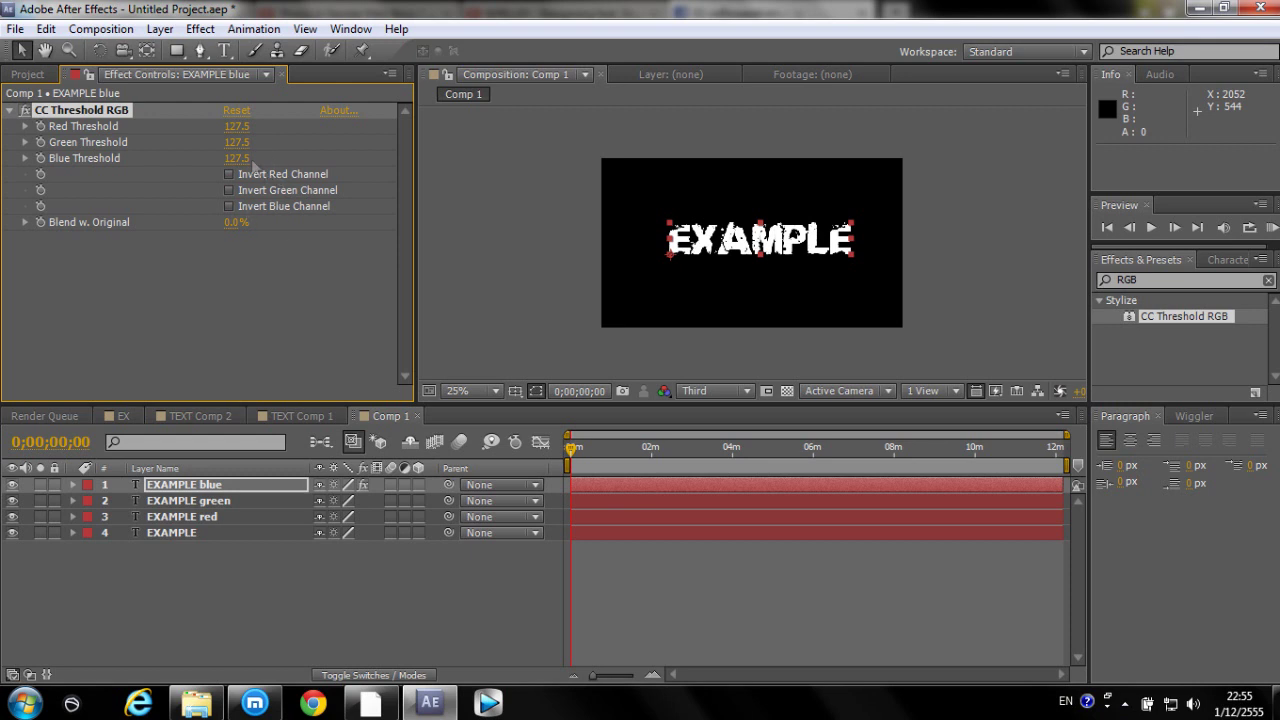
Set the EXAMPLE blue layer's Red and Green Threshold to 255 and its Blue Threshold to 0
{"action": "left_click_drag", "start_coordinate": [231, 142], "coordinate": [300, 126]}
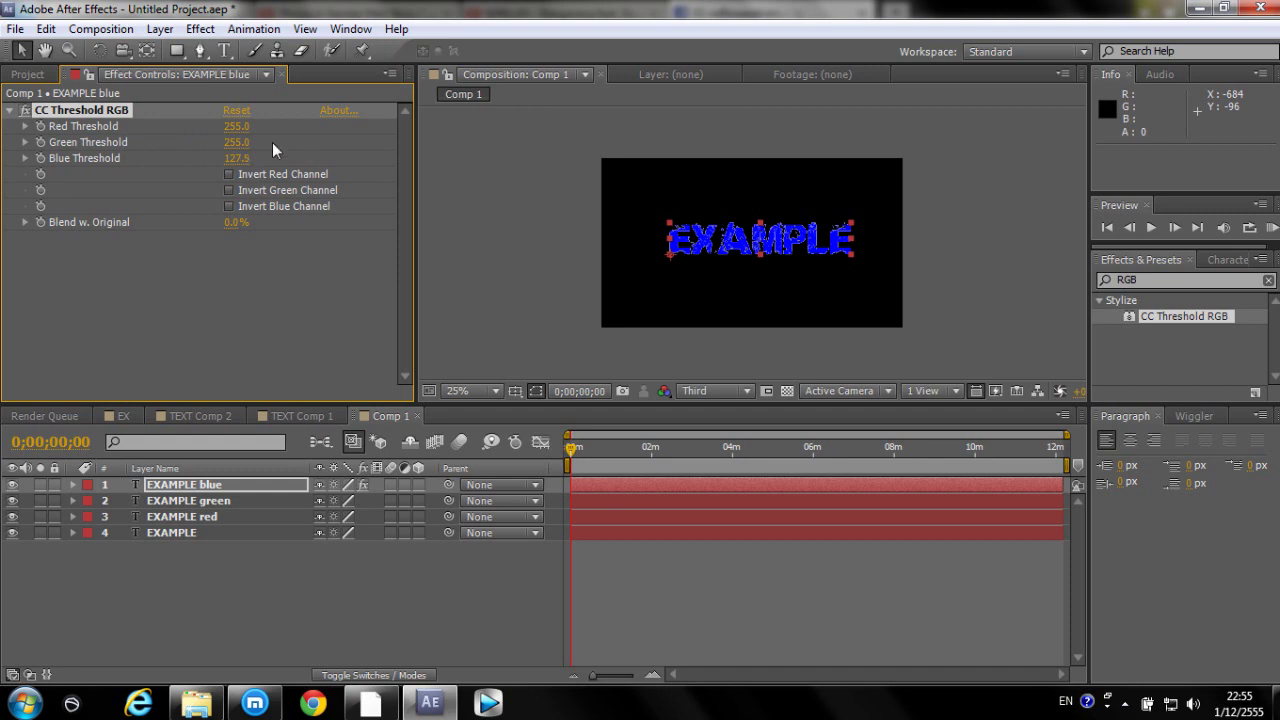
{"action": "left_click_drag", "start_coordinate": [330, 149], "coordinate": [150, 161]}
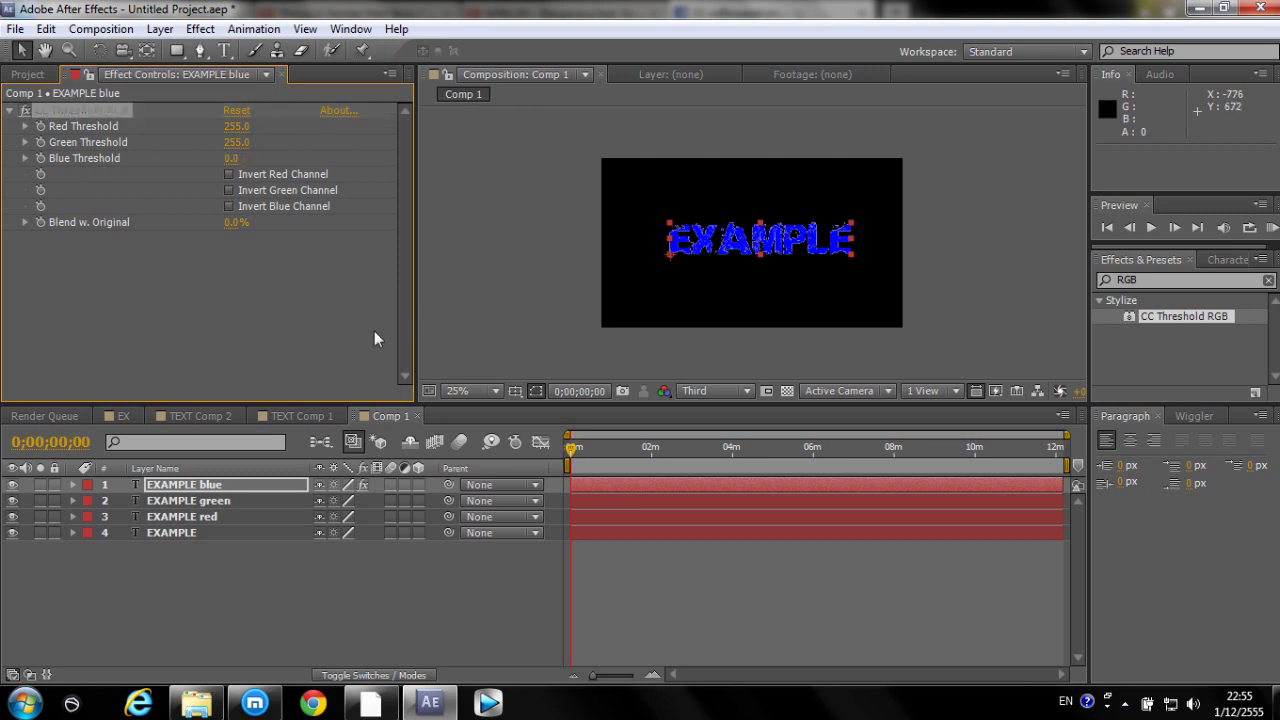
{"action": "scroll", "coordinate": [750, 285], "scroll_direction": "up", "scroll_amount": 2}
{"action": "scroll", "coordinate": [750, 285], "scroll_direction": "down", "scroll_amount": 2}
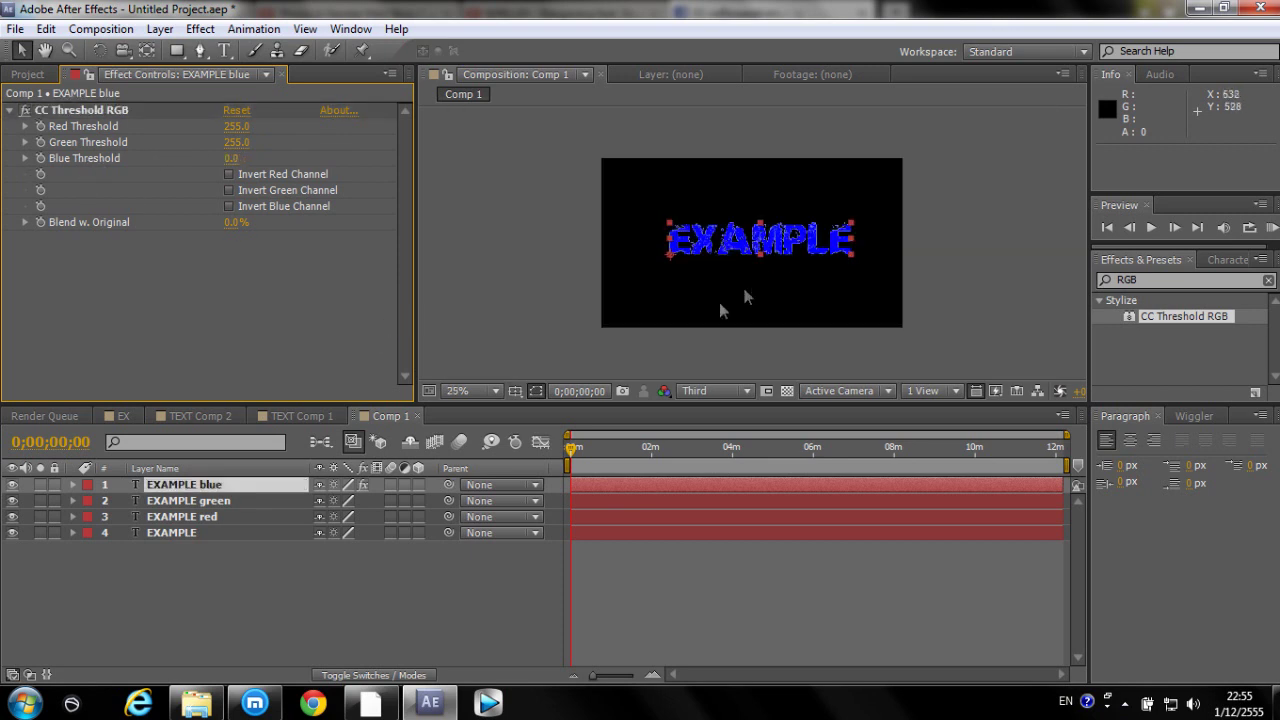
Solo the EXAMPLE green layer and apply CC Threshold RGB to it with red 255, green 0 and blue 255
{"action": "left_click", "coordinate": [182, 501]}
{"action": "left_click", "coordinate": [40, 501]}
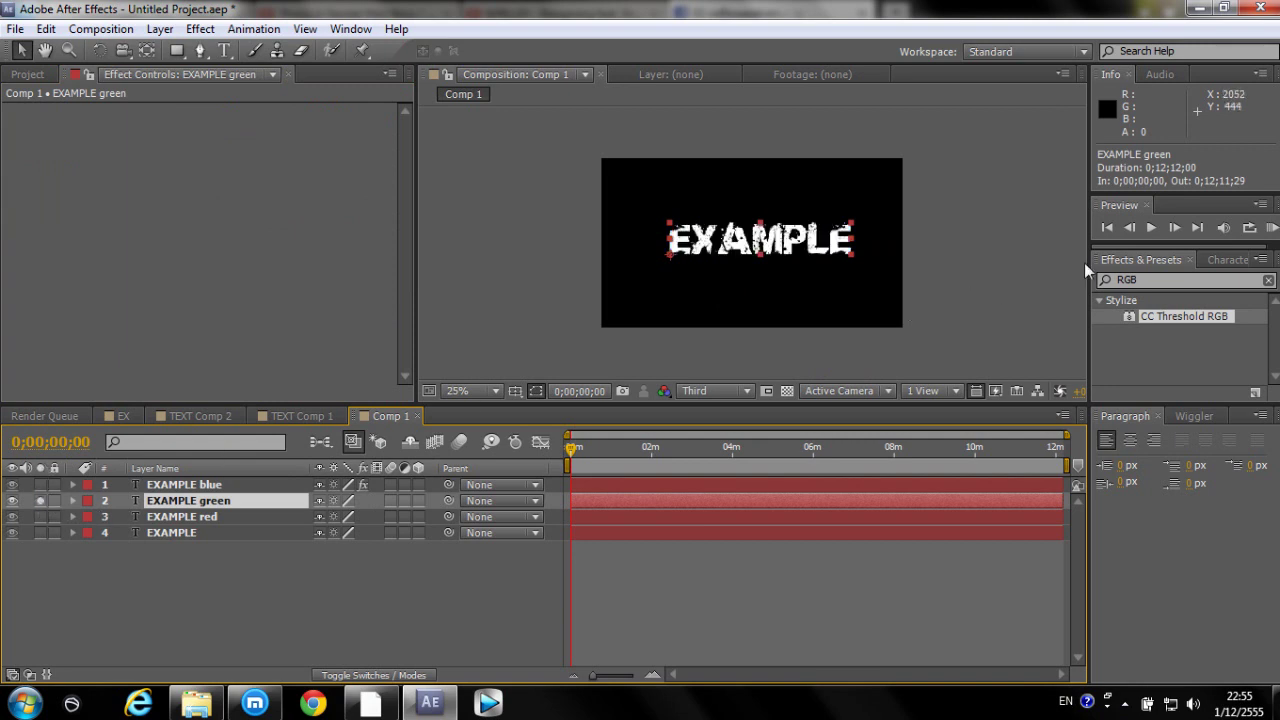
{"action": "left_click_drag", "start_coordinate": [1180, 316], "coordinate": [205, 500]}
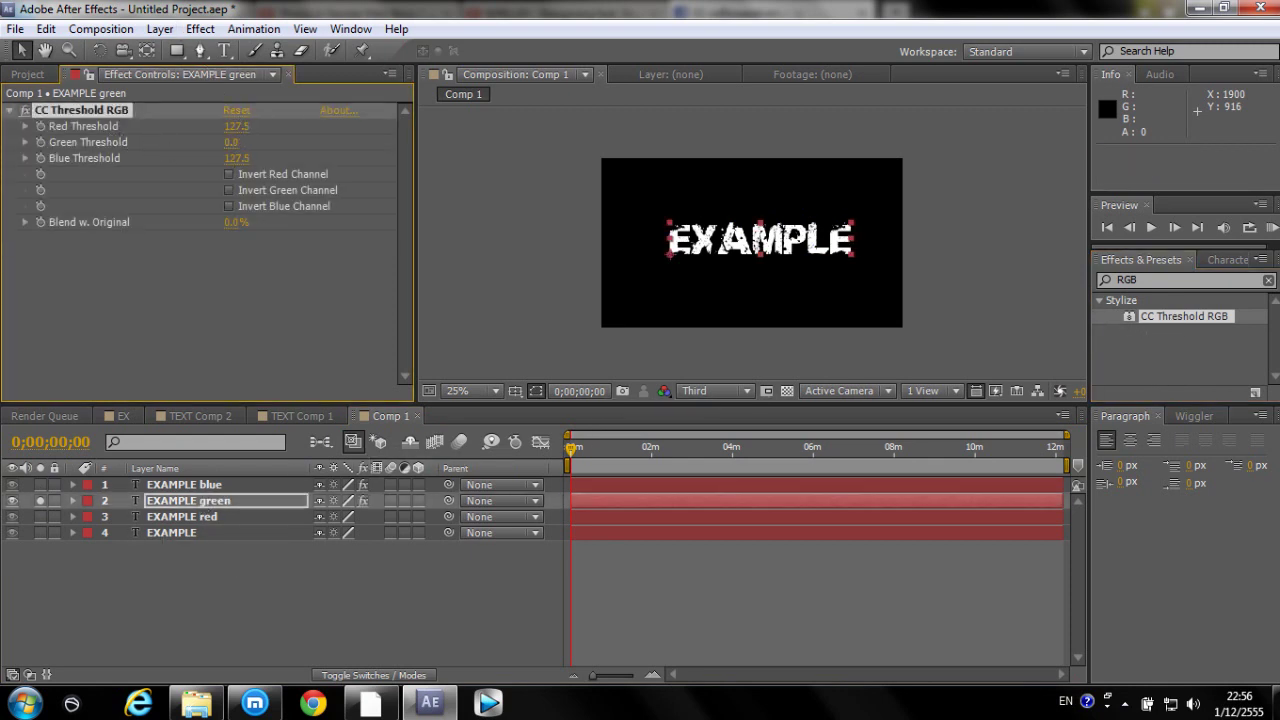
{"action": "left_click_drag", "start_coordinate": [236, 126], "coordinate": [373, 134]}
{"action": "left_click_drag", "start_coordinate": [236, 158], "coordinate": [374, 258]}
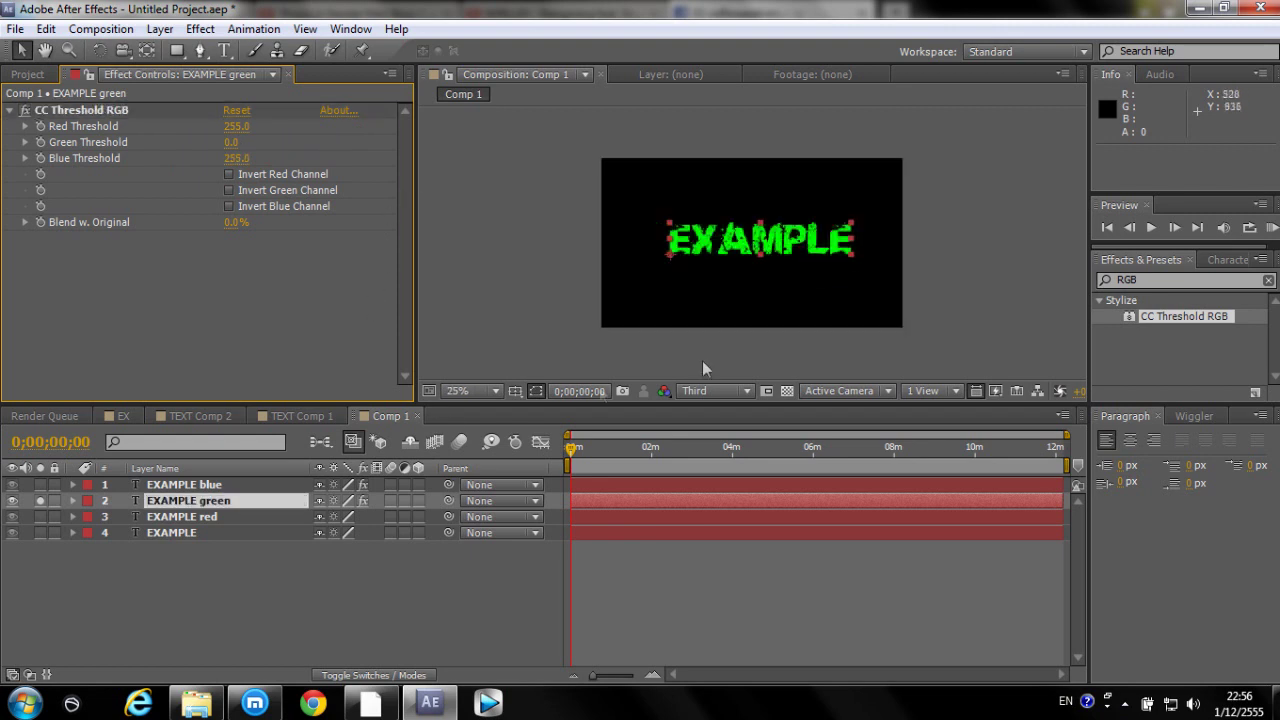
Solo the EXAMPLE red layer instead and apply CC Threshold RGB to it with red 0, green 255 and blue 255
{"action": "left_click", "coordinate": [40, 501]}
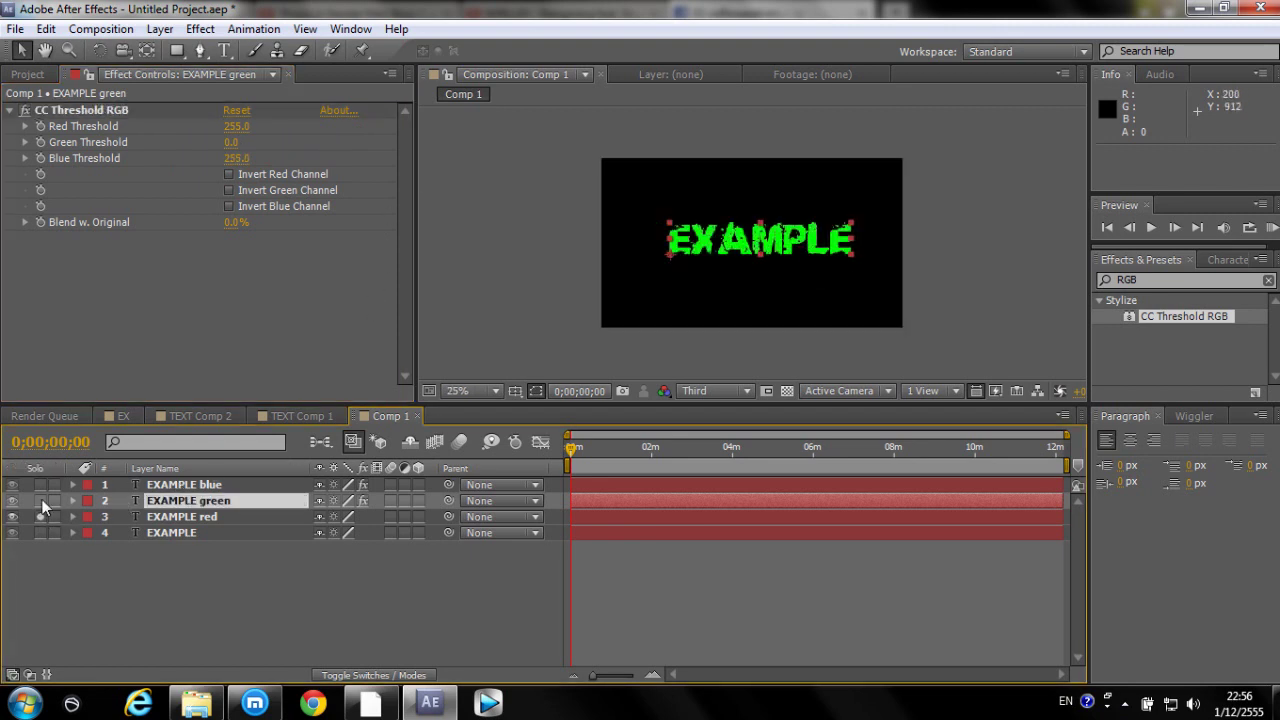
{"action": "left_click", "coordinate": [40, 516]}
{"action": "left_click_drag", "start_coordinate": [1177, 315], "coordinate": [202, 518]}
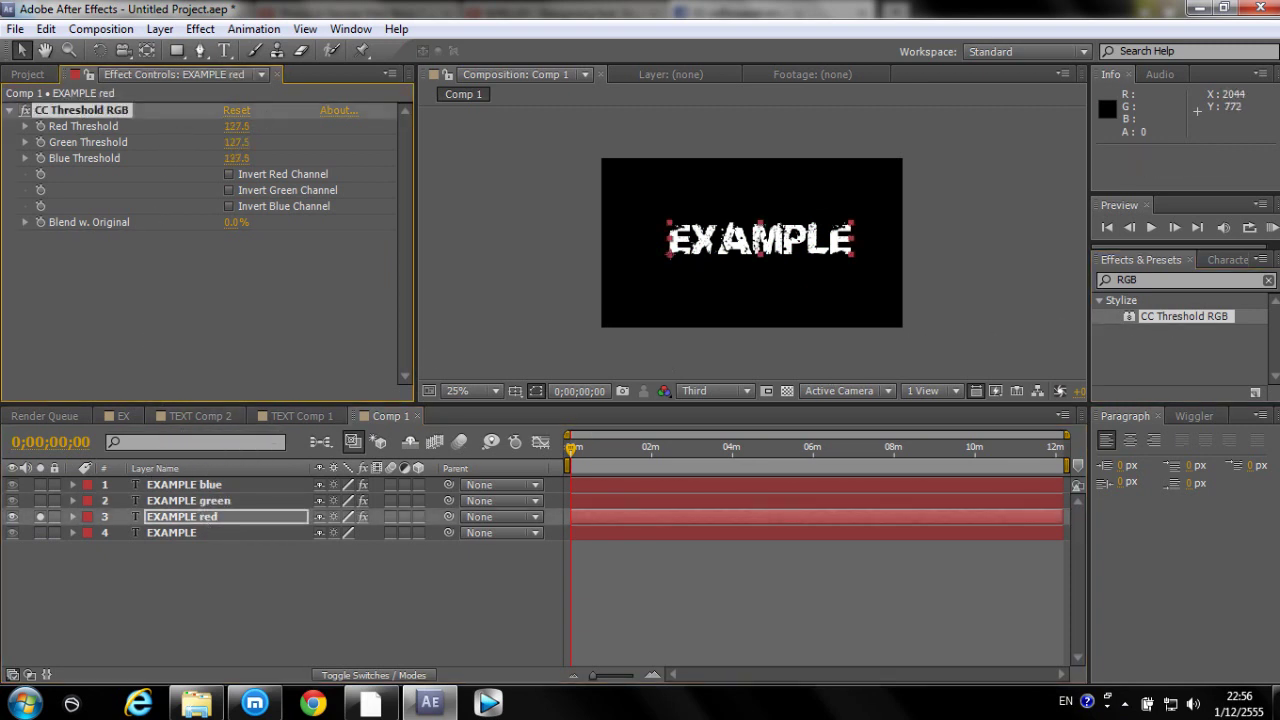
{"action": "left_click_drag", "start_coordinate": [237, 142], "coordinate": [345, 154]}
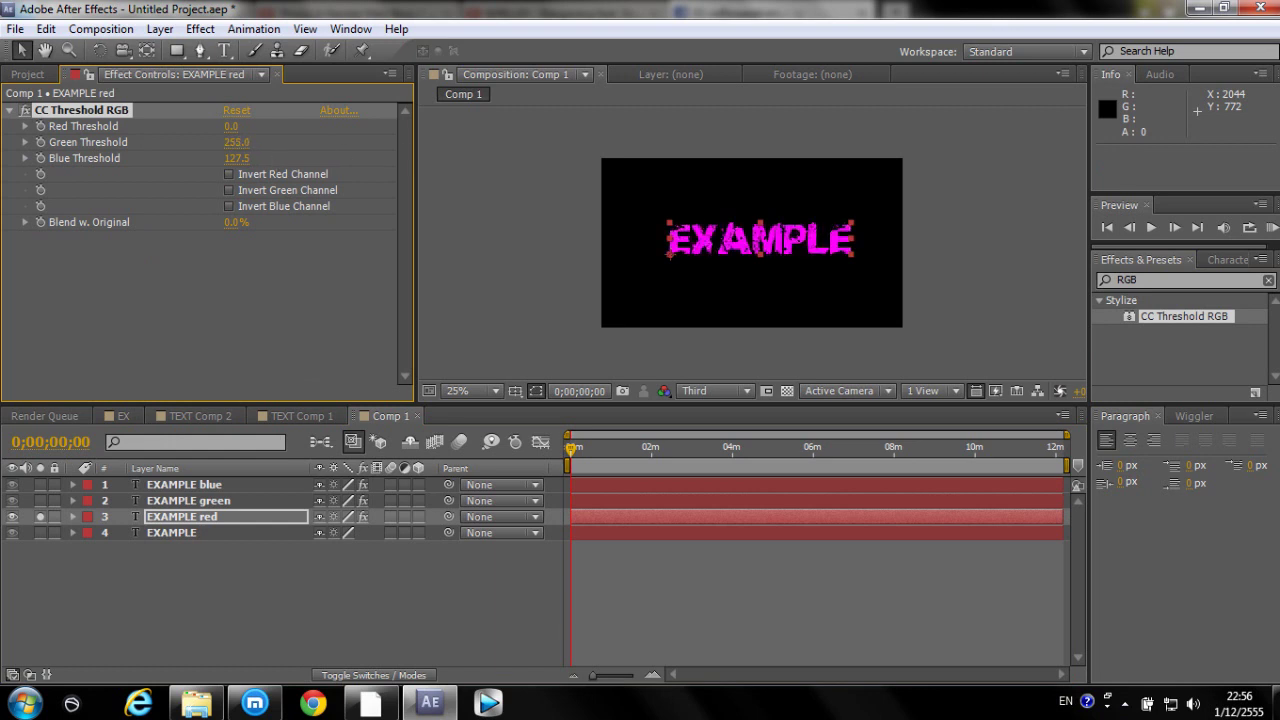
{"action": "left_click_drag", "start_coordinate": [237, 158], "coordinate": [330, 158]}
{"action": "left_click", "coordinate": [307, 303]}
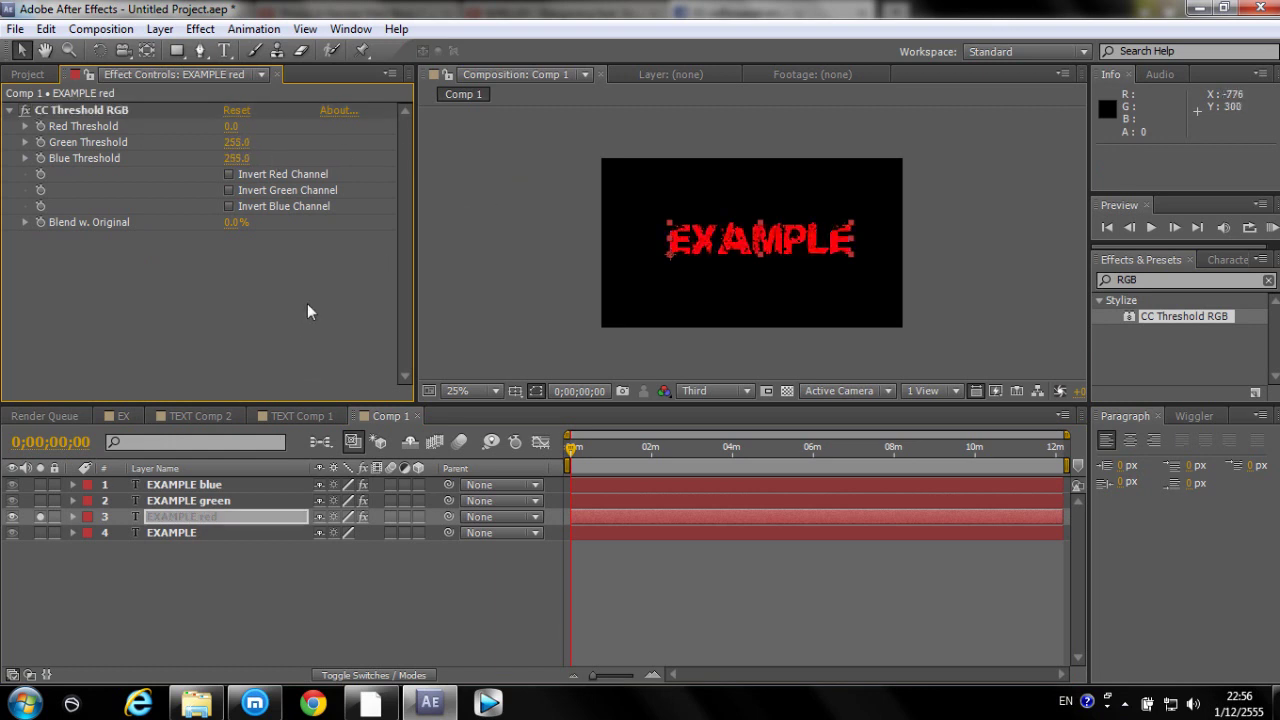
{"action": "left_click", "coordinate": [995, 270]}
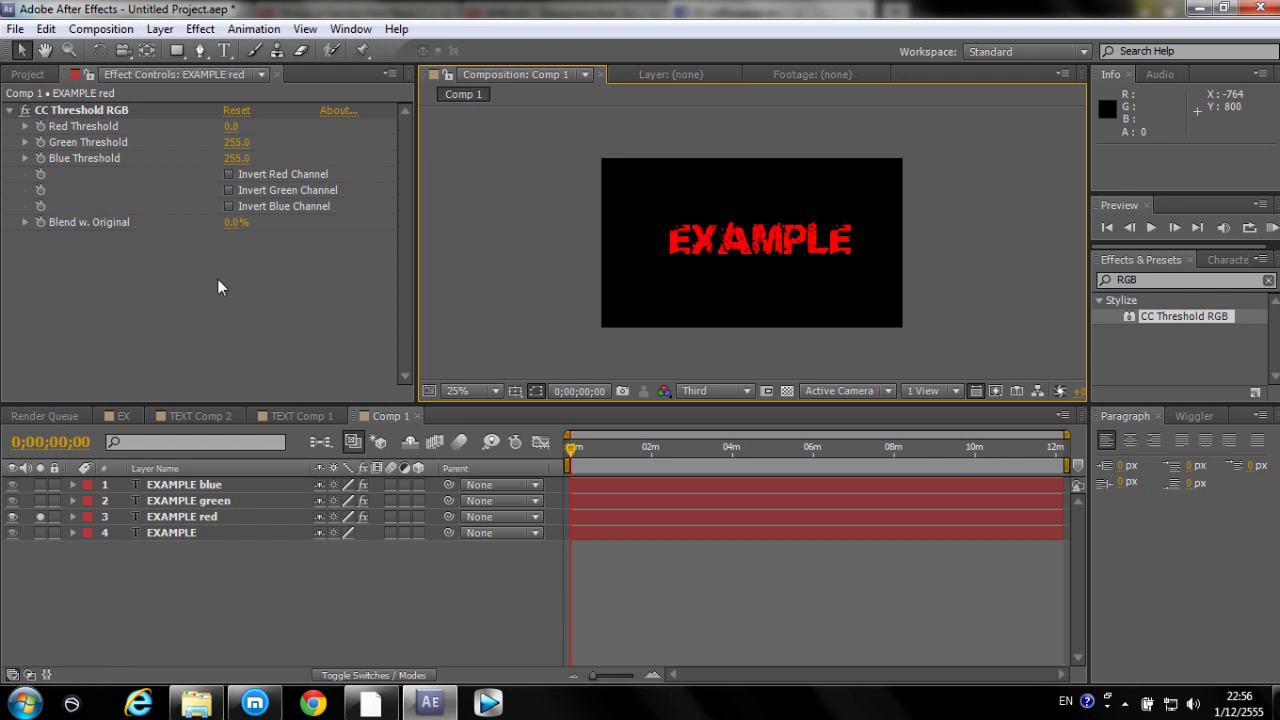
Try a 21% Blend w. Original on the EXAMPLE red layer's threshold effect and return it to 0%
{"action": "left_click", "coordinate": [80, 110]}
{"action": "left_click_drag", "start_coordinate": [236, 222], "coordinate": [183, 244]}
{"action": "left_click", "coordinate": [108, 226]}
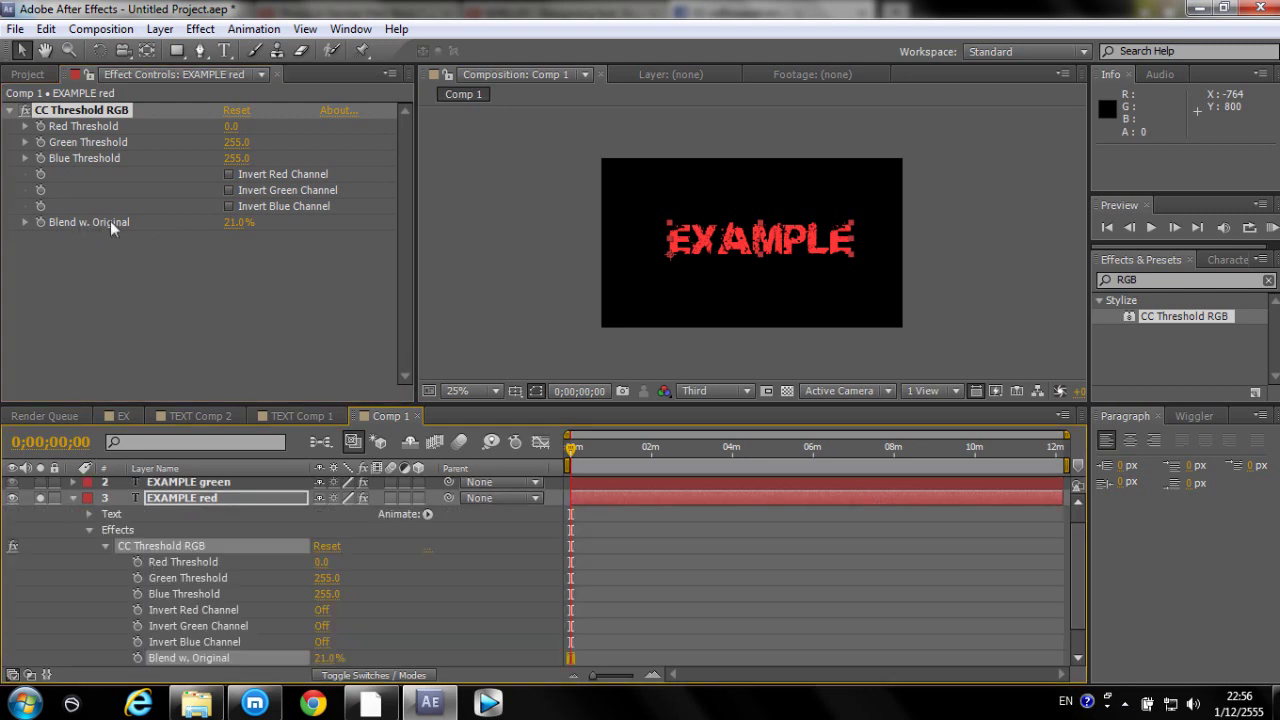
{"action": "left_click", "coordinate": [72, 498]}
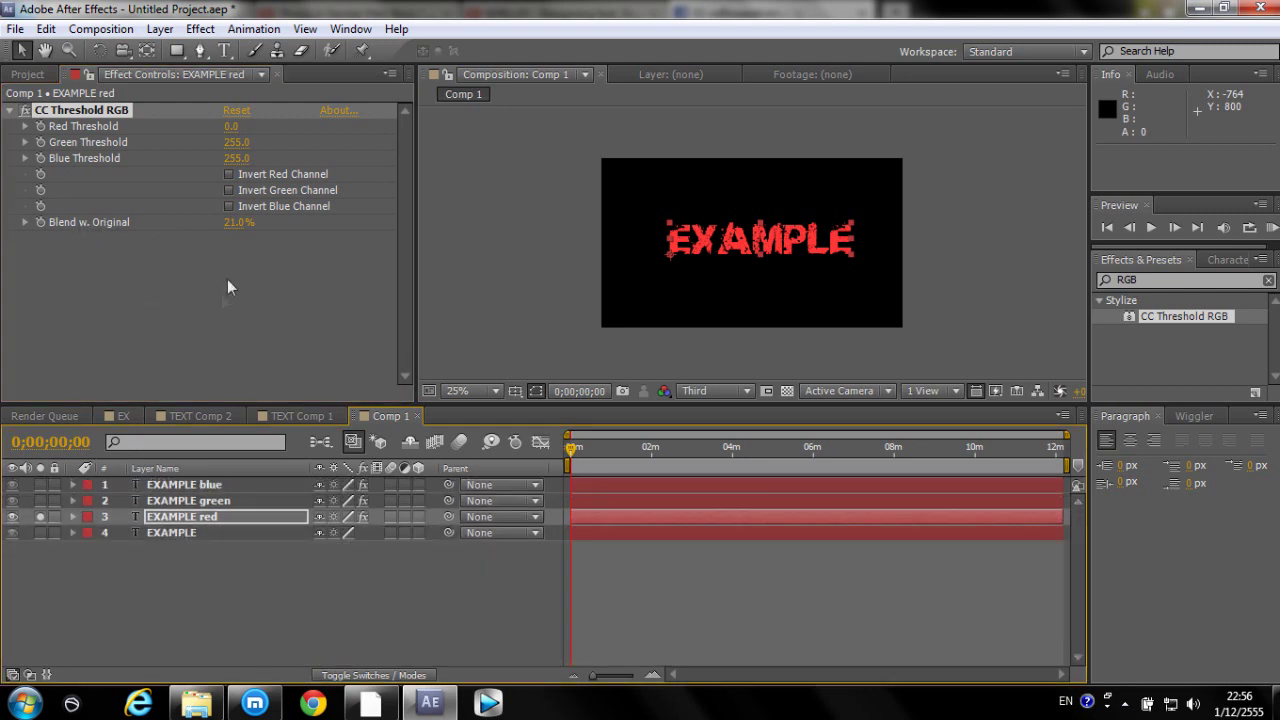
{"action": "left_click_drag", "start_coordinate": [237, 222], "coordinate": [190, 222]}
{"action": "left_click", "coordinate": [341, 296]}
Turn off solo on the EXAMPLE red layer so that all four text layers are displayed
{"action": "scroll", "coordinate": [747, 252], "scroll_direction": "down", "scroll_amount": 1}
{"action": "scroll", "coordinate": [900, 278], "scroll_direction": "up", "scroll_amount": 3}
{"action": "left_click", "coordinate": [980, 287]}
{"action": "scroll", "coordinate": [941, 299], "scroll_direction": "up", "scroll_amount": 1}
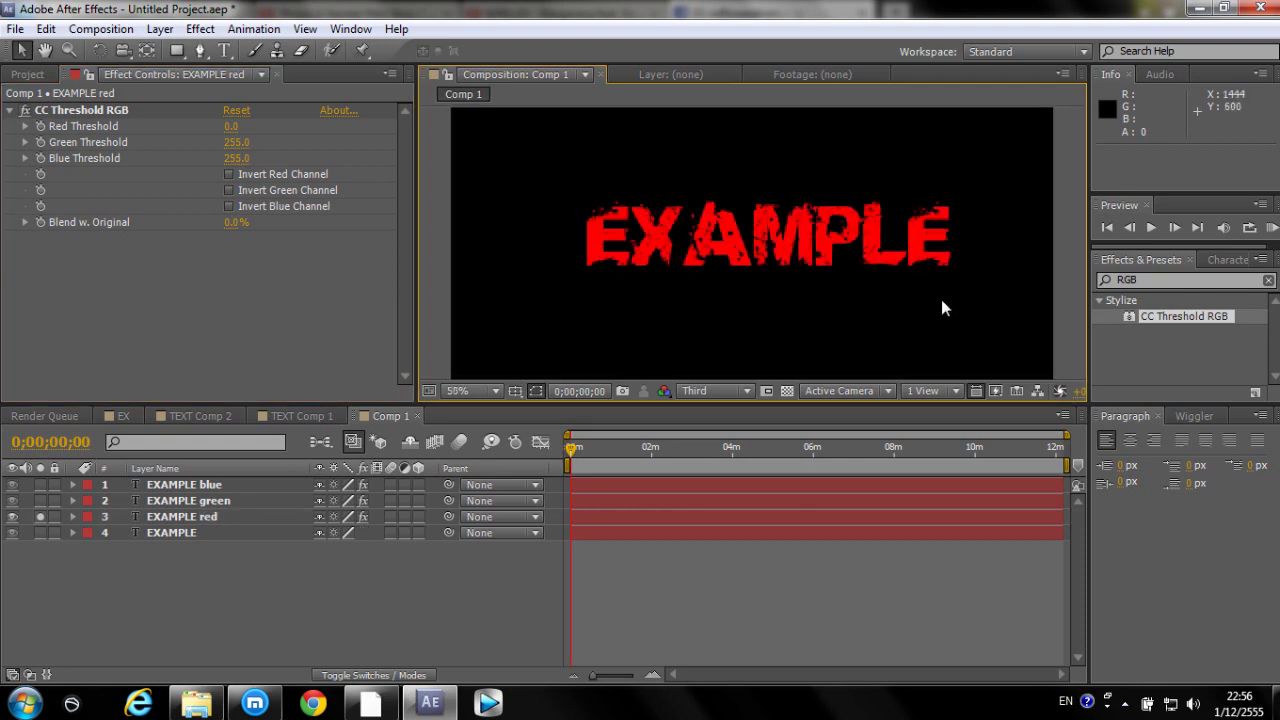
{"action": "left_click", "coordinate": [180, 532]}
{"action": "left_click", "coordinate": [193, 516]}
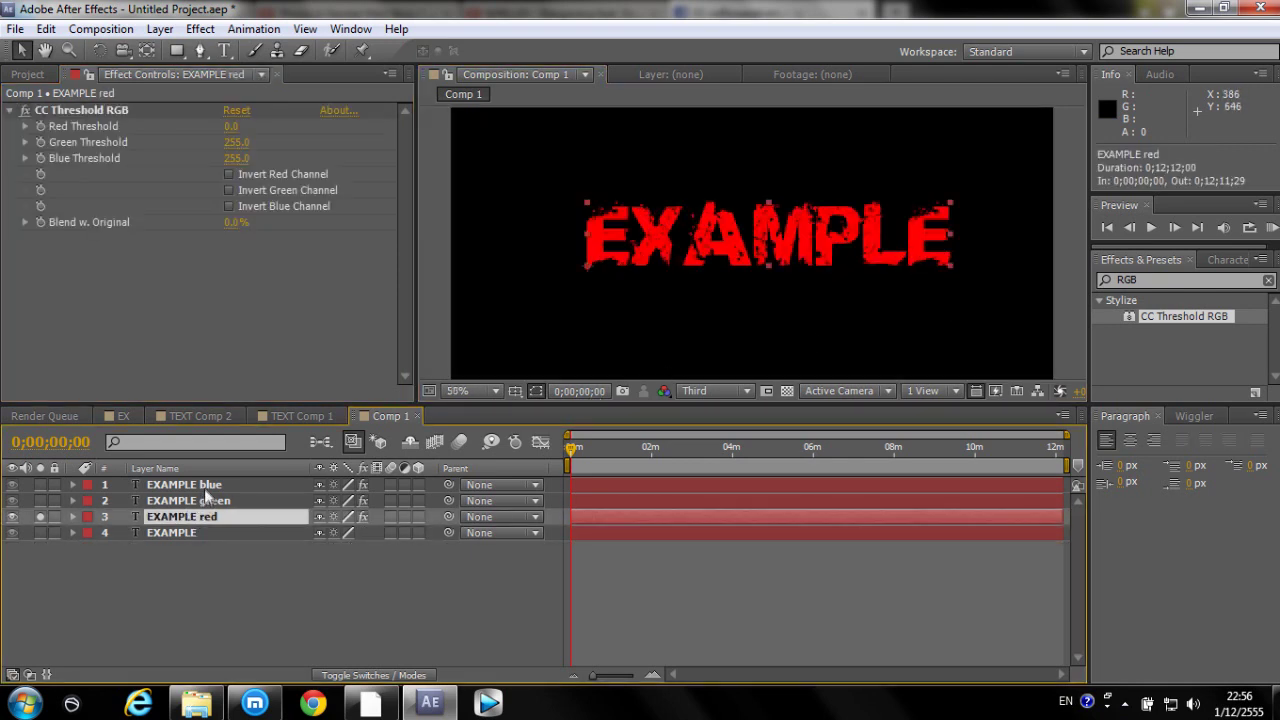
{"action": "left_click", "coordinate": [208, 486], "text": "shift"}
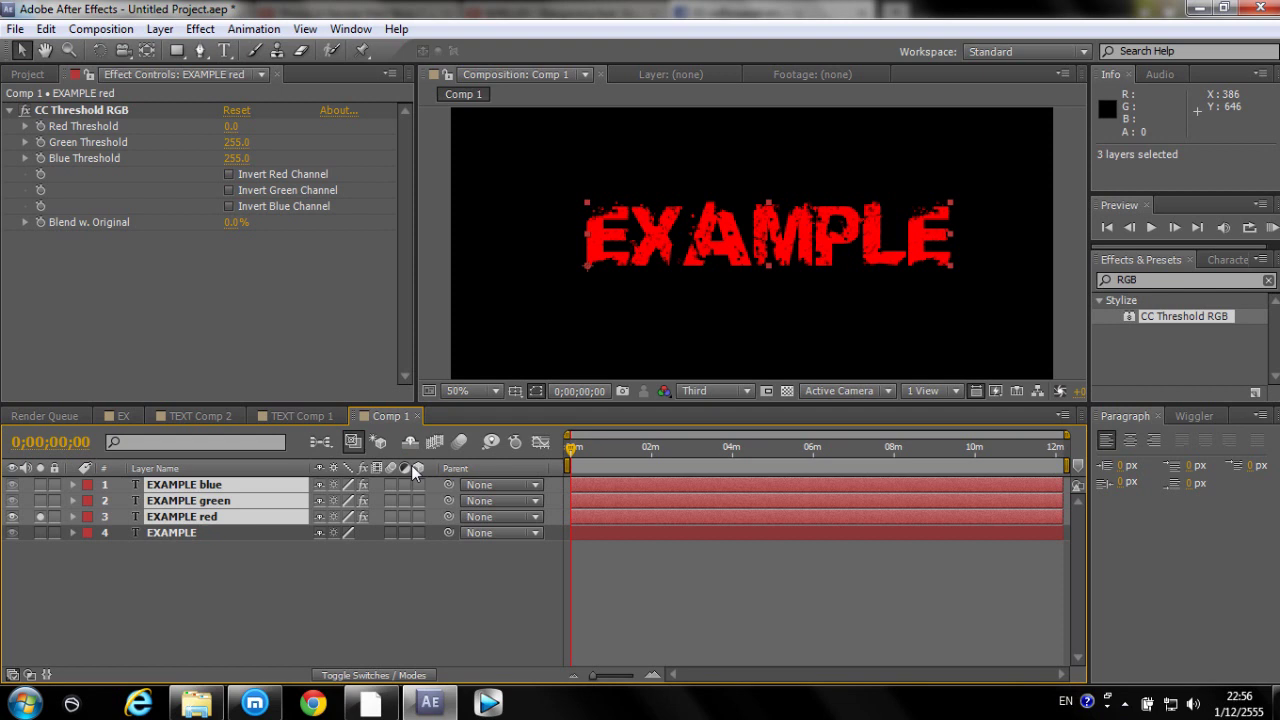
{"action": "left_click", "coordinate": [42, 516]}
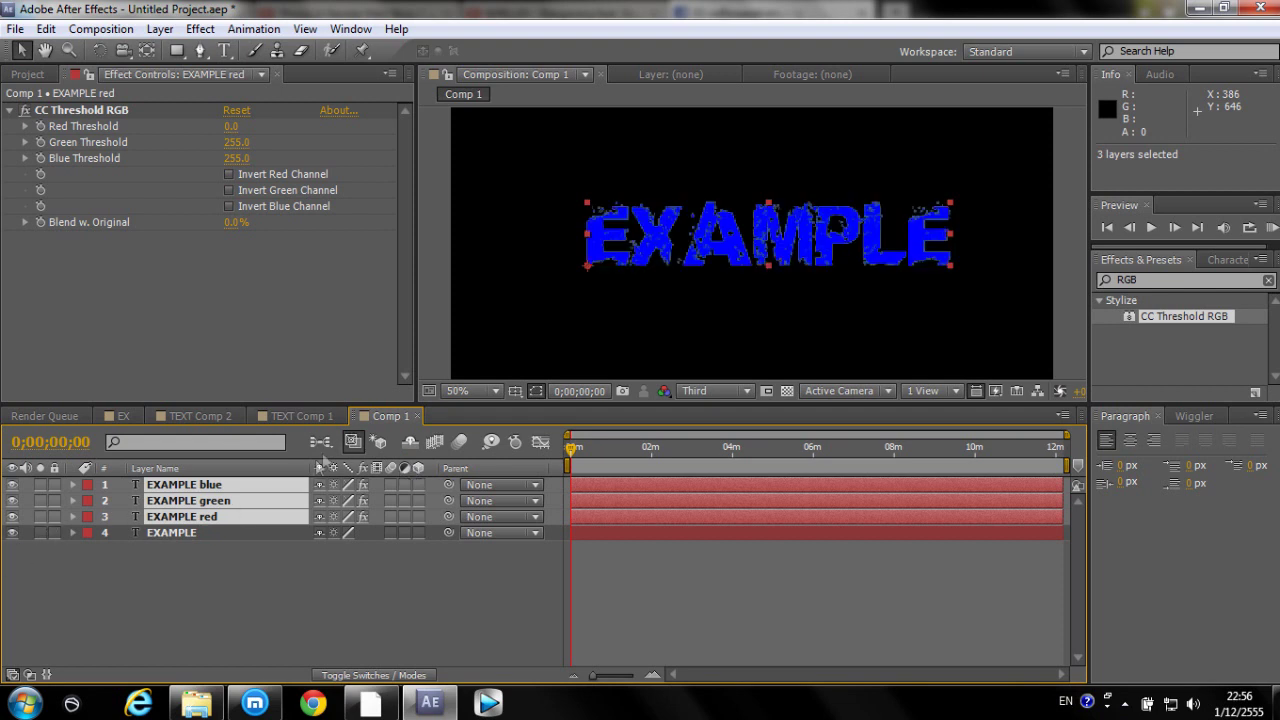
Set the blending mode of the EXAMPLE blue, green and red layers together to Screen
{"action": "left_click", "coordinate": [206, 539]}
{"action": "left_click", "coordinate": [204, 519]}
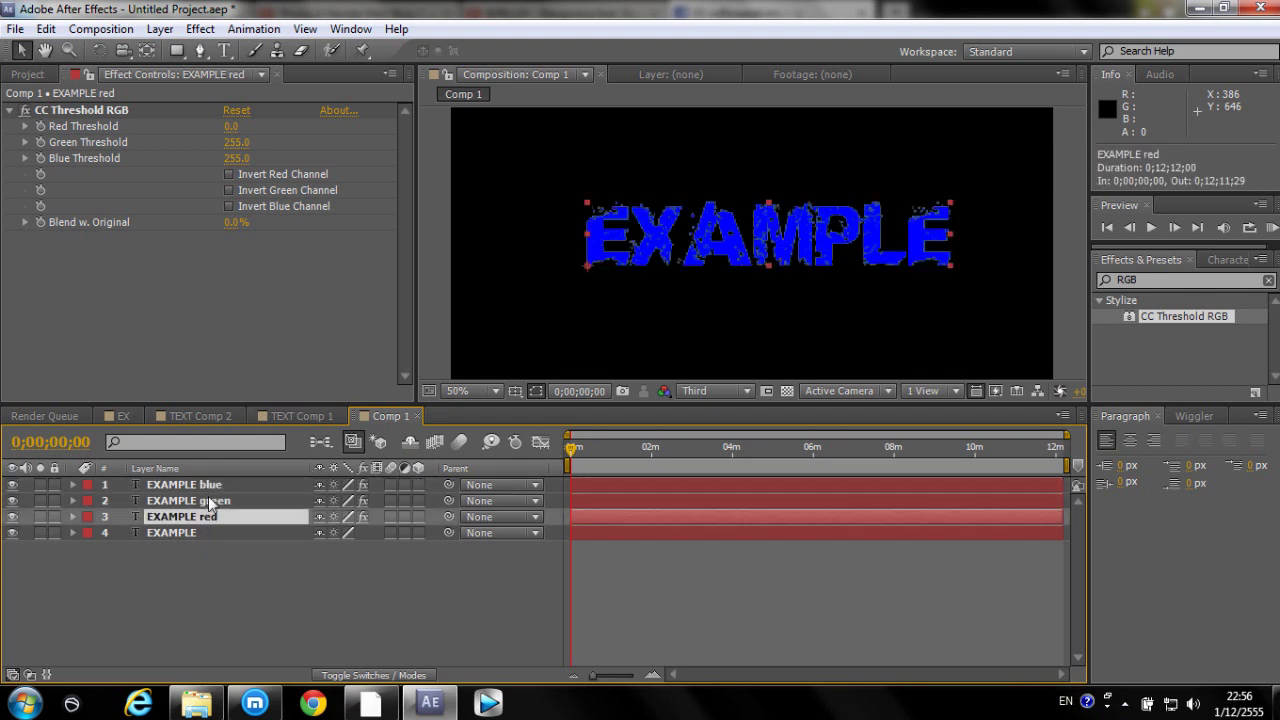
{"action": "left_click", "coordinate": [212, 484], "text": "shift"}
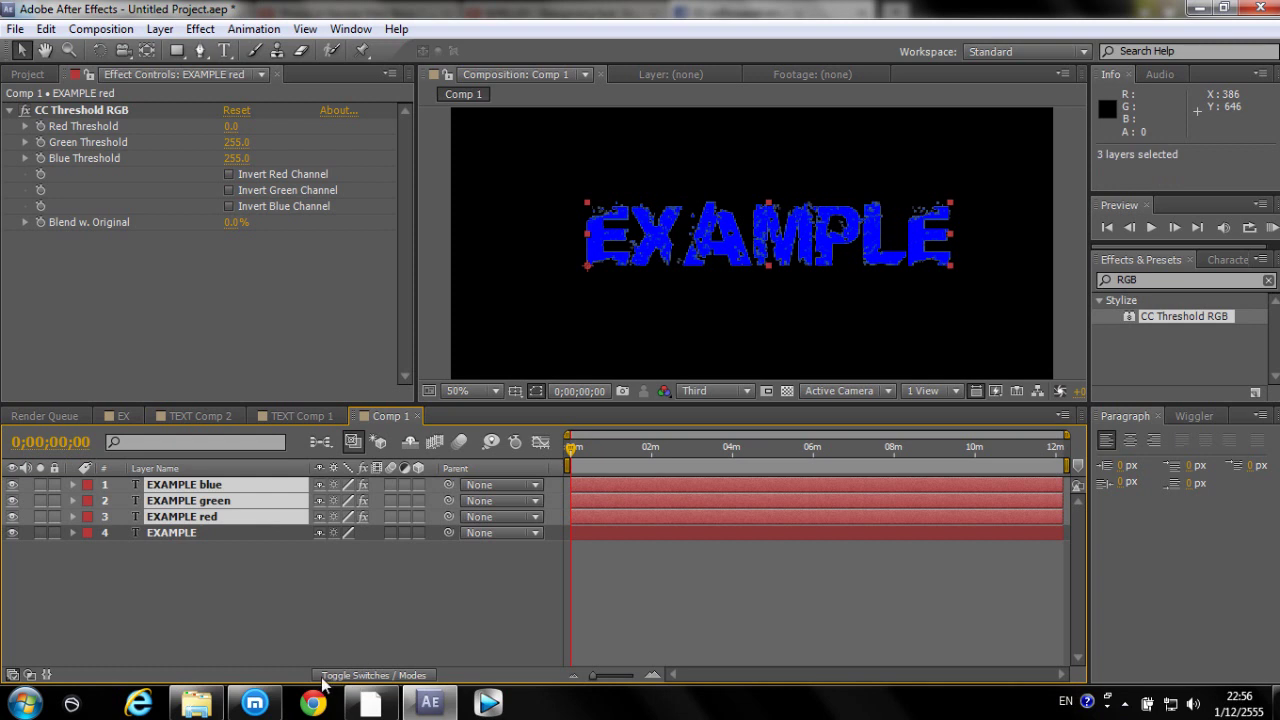
{"action": "left_click", "coordinate": [372, 676]}
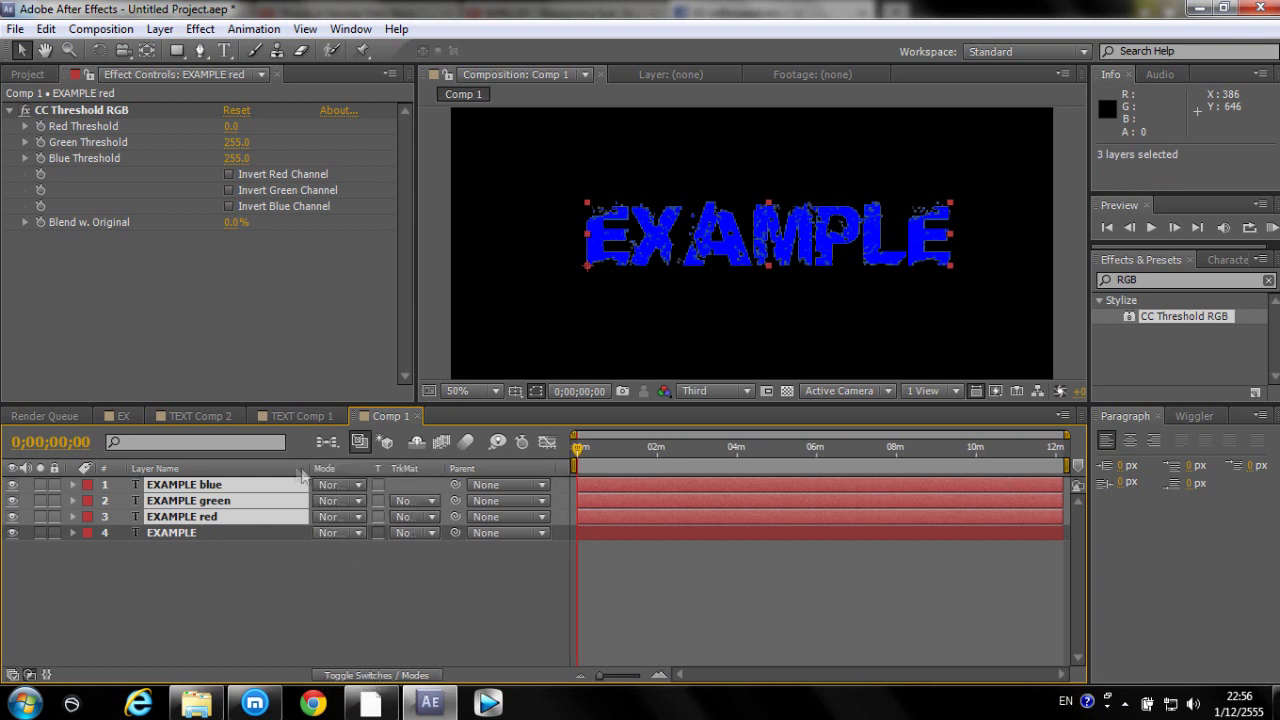
{"action": "left_click", "coordinate": [340, 486]}
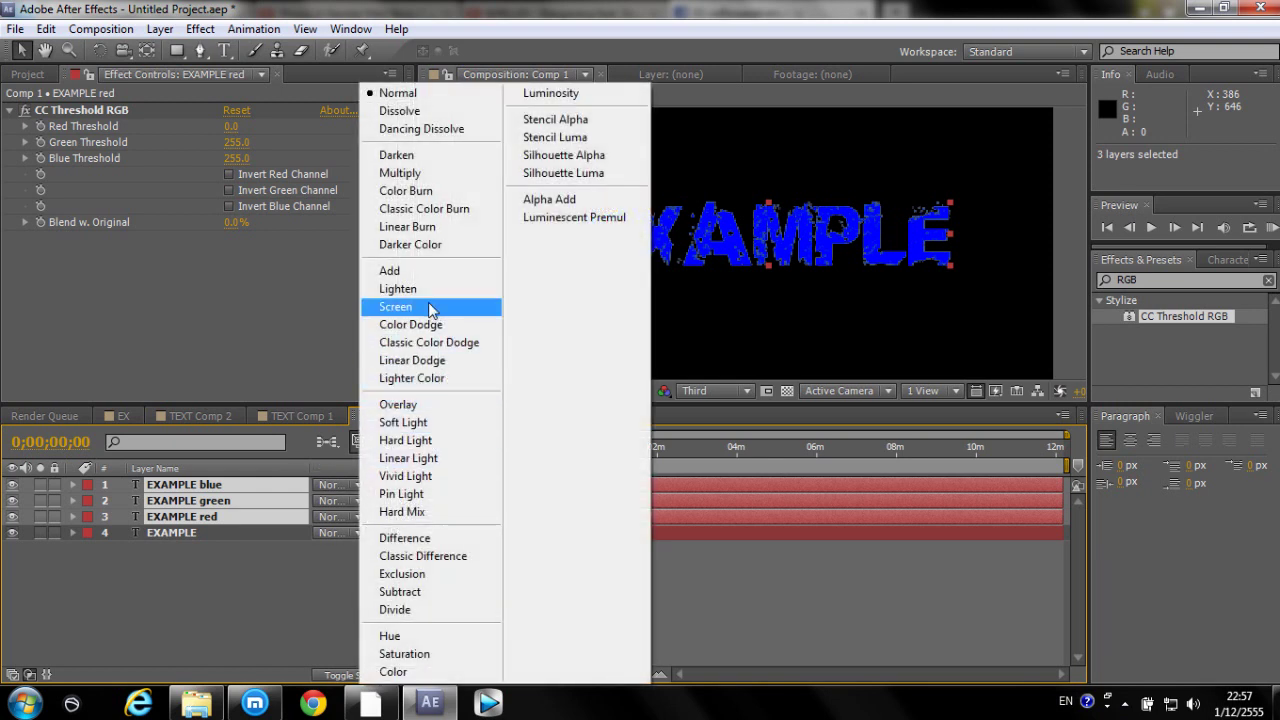
{"action": "left_click", "coordinate": [430, 307]}
Try the Add and Lighten blending modes on the three coloured EXAMPLE layers and return them to Screen
{"action": "left_click", "coordinate": [350, 500]}
{"action": "left_click", "coordinate": [426, 272]}
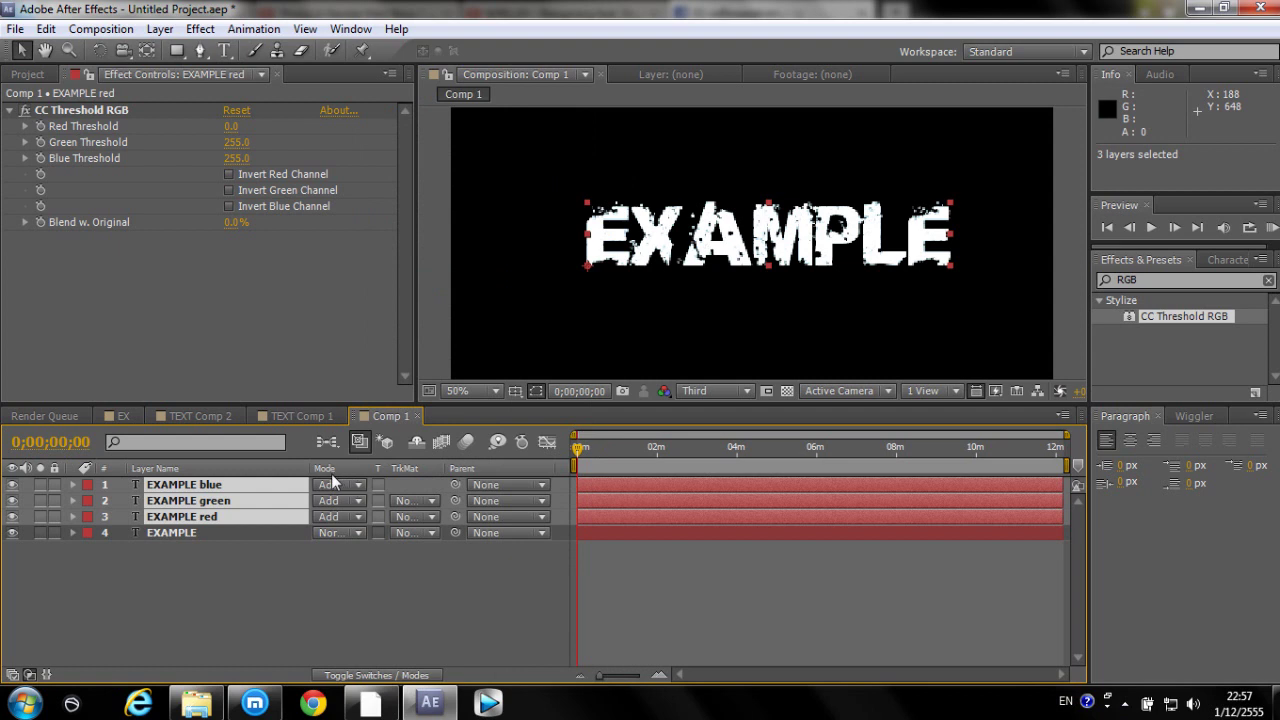
{"action": "left_click", "coordinate": [345, 503]}
{"action": "left_click", "coordinate": [421, 307]}
{"action": "left_click", "coordinate": [357, 486]}
{"action": "left_click", "coordinate": [411, 289]}
{"action": "left_click", "coordinate": [326, 516]}
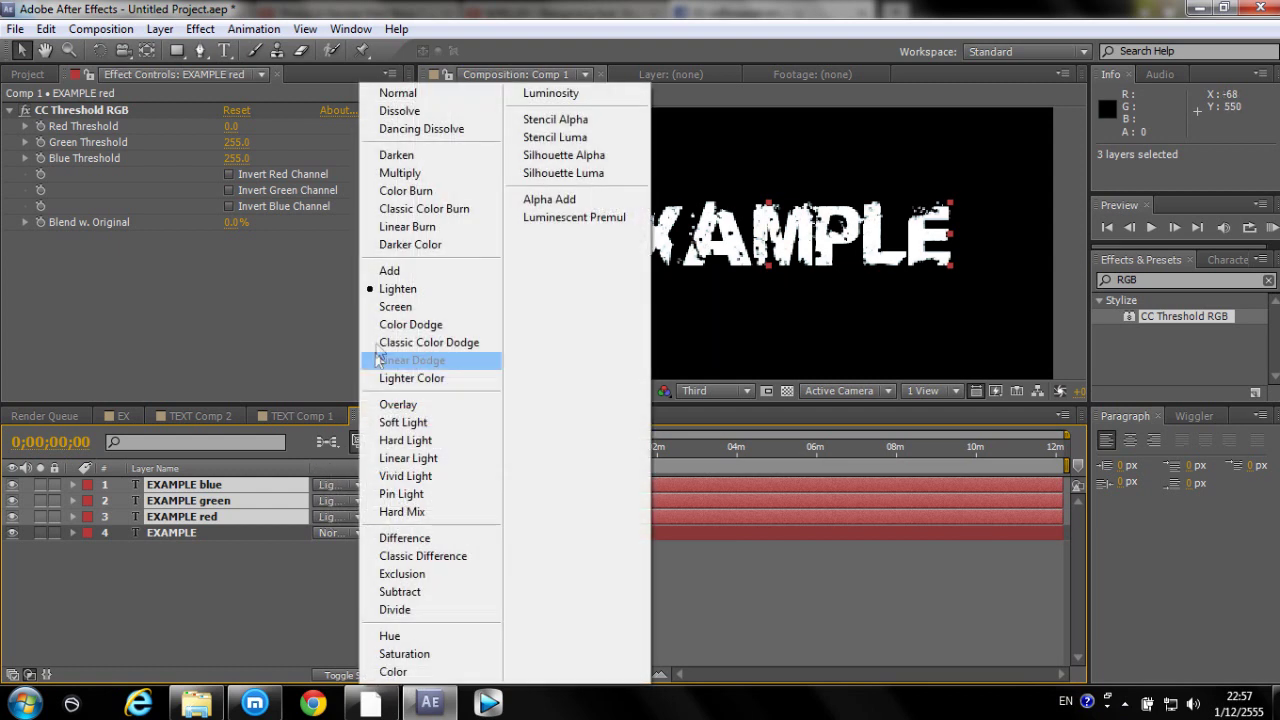
{"action": "left_click", "coordinate": [412, 308]}
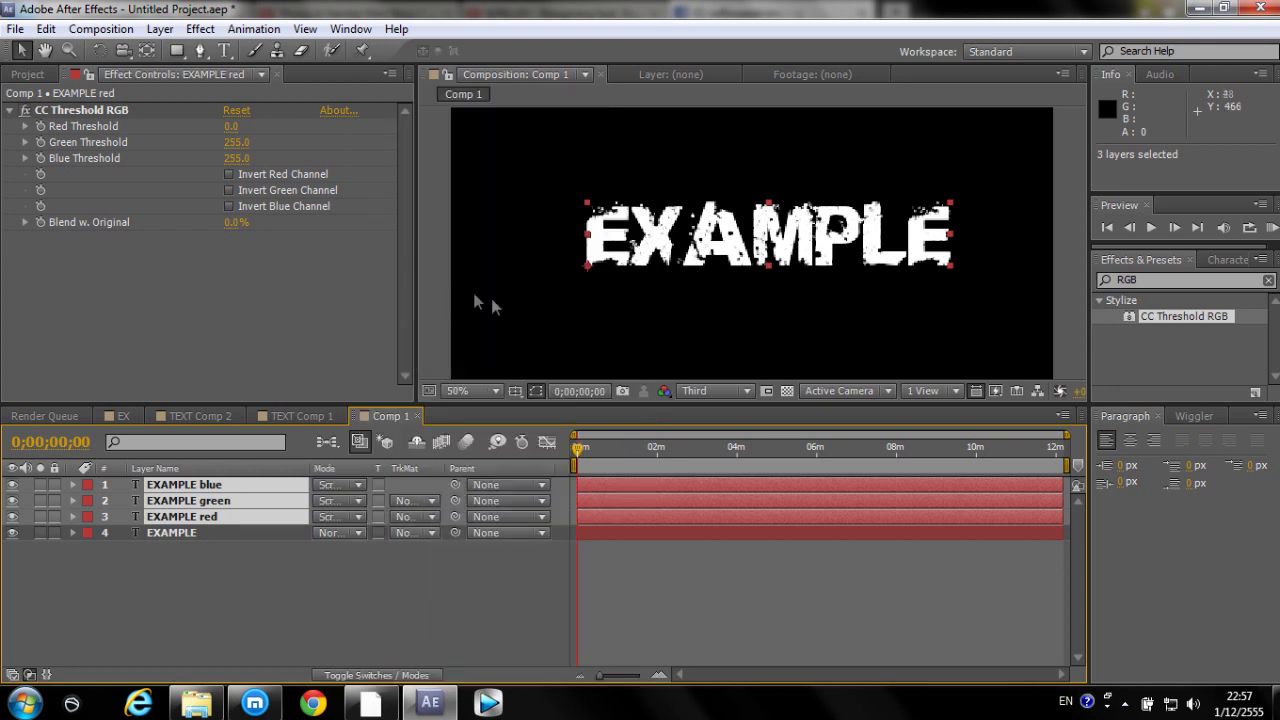
Lower the composition's preview resolution to Quarter, dismiss the custom resolution settings and deselect the layers
{"action": "left_click", "coordinate": [745, 391]}
{"action": "left_click", "coordinate": [715, 432]}
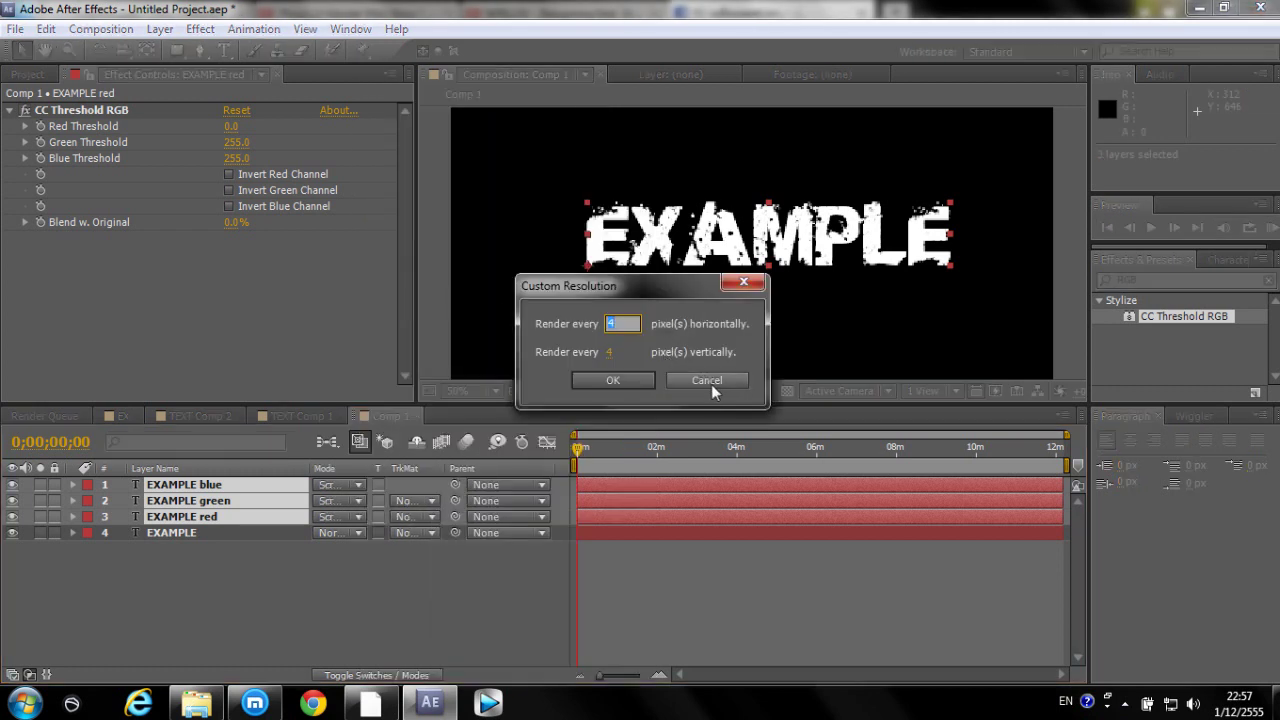
{"action": "left_click", "coordinate": [707, 381]}
{"action": "scroll", "coordinate": [790, 295], "scroll_direction": "down", "scroll_amount": 1}
{"action": "scroll", "coordinate": [830, 285], "scroll_direction": "up", "scroll_amount": 1}
{"action": "scroll", "coordinate": [915, 285], "scroll_direction": "down", "scroll_amount": 1}
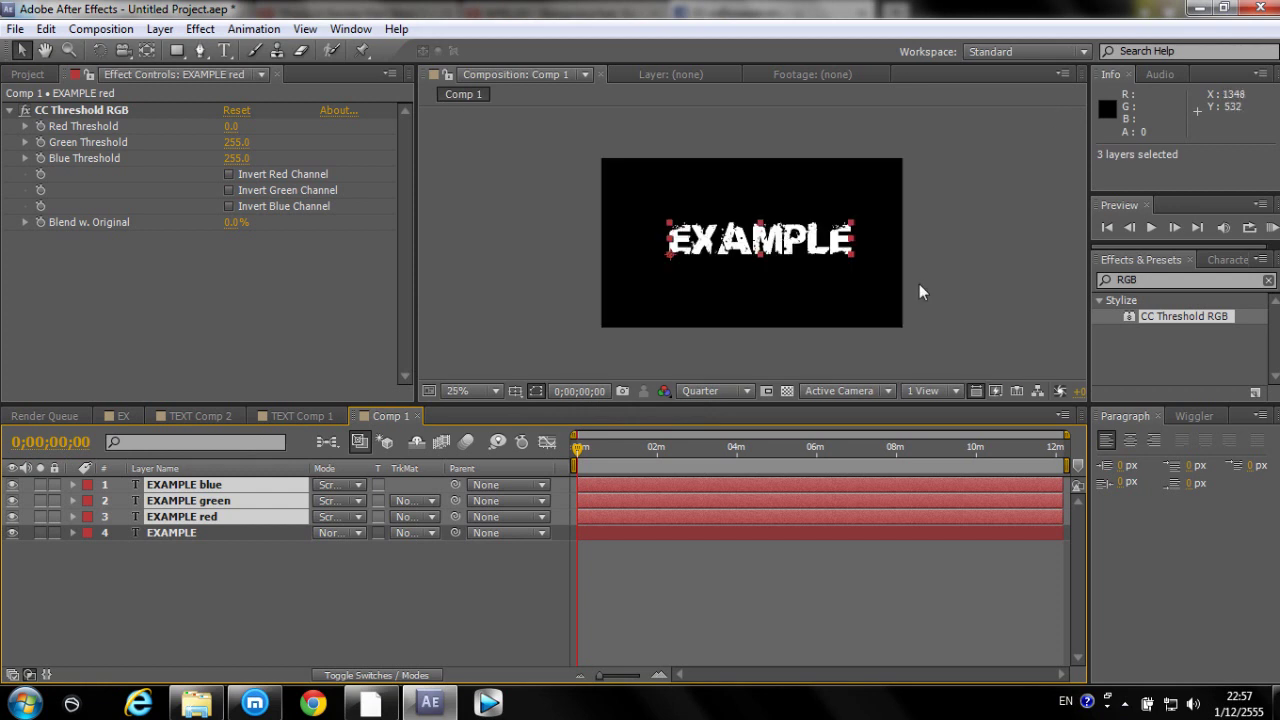
{"action": "left_click", "coordinate": [925, 281]}
{"action": "scroll", "coordinate": [930, 279], "scroll_direction": "up", "scroll_amount": 1}
{"action": "scroll", "coordinate": [929, 279], "scroll_direction": "down", "scroll_amount": 1}
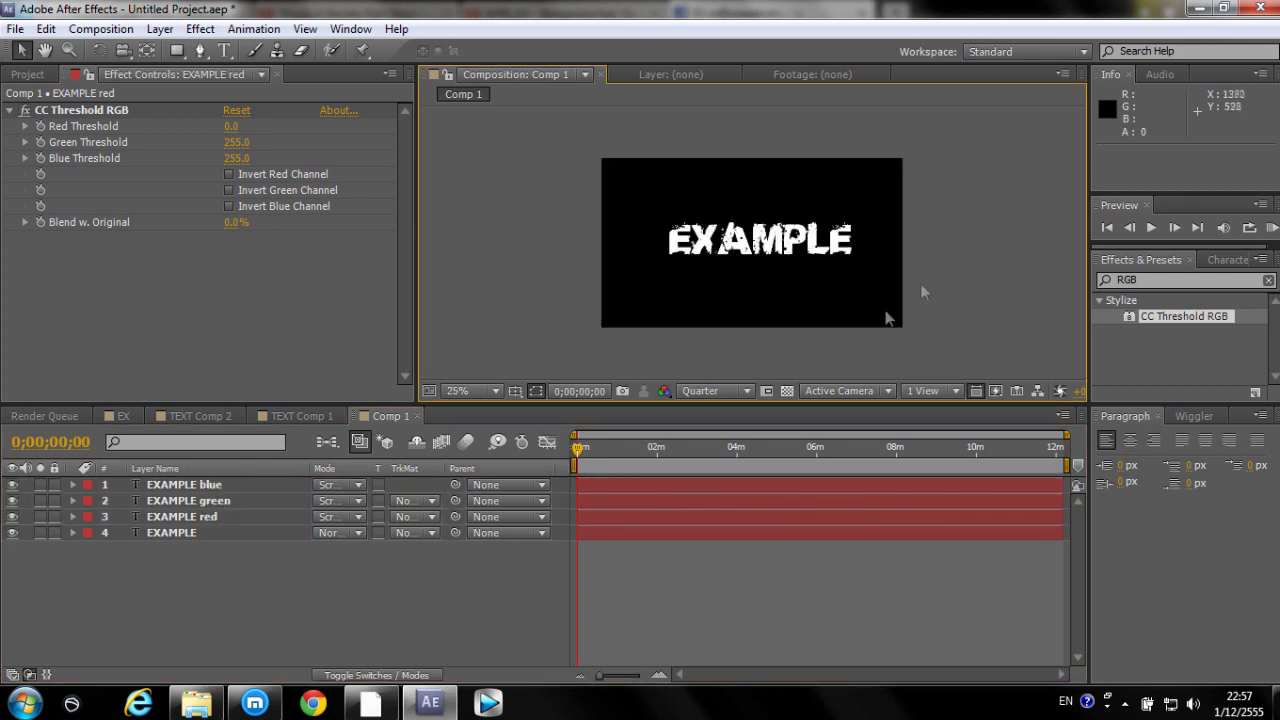
{"action": "left_click", "coordinate": [218, 516]}
{"action": "left_click", "coordinate": [214, 487], "text": "shift"}
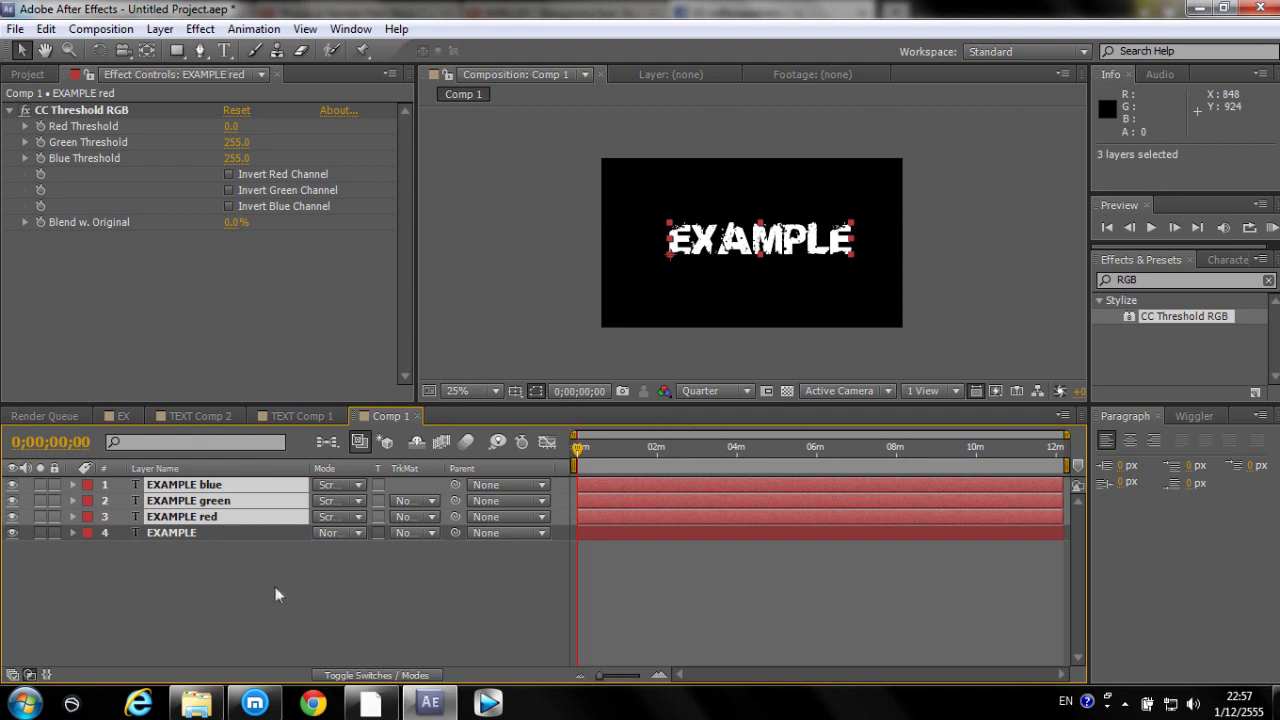
{"action": "left_click", "coordinate": [291, 613]}
{"action": "left_click", "coordinate": [583, 450]}
{"action": "left_click_drag", "start_coordinate": [583, 452], "coordinate": [561, 444]}
{"action": "left_click_drag", "start_coordinate": [171, 563], "coordinate": [190, 458]}
{"action": "left_click", "coordinate": [240, 562]}
{"action": "key", "text": "period"}
{"action": "key", "text": "comma"}
{"action": "key", "text": "period"}
Try moving the blue, green and red text layers apart in the composition, and undo the moves
{"action": "left_click", "coordinate": [259, 478]}
{"action": "key", "text": "comma"}
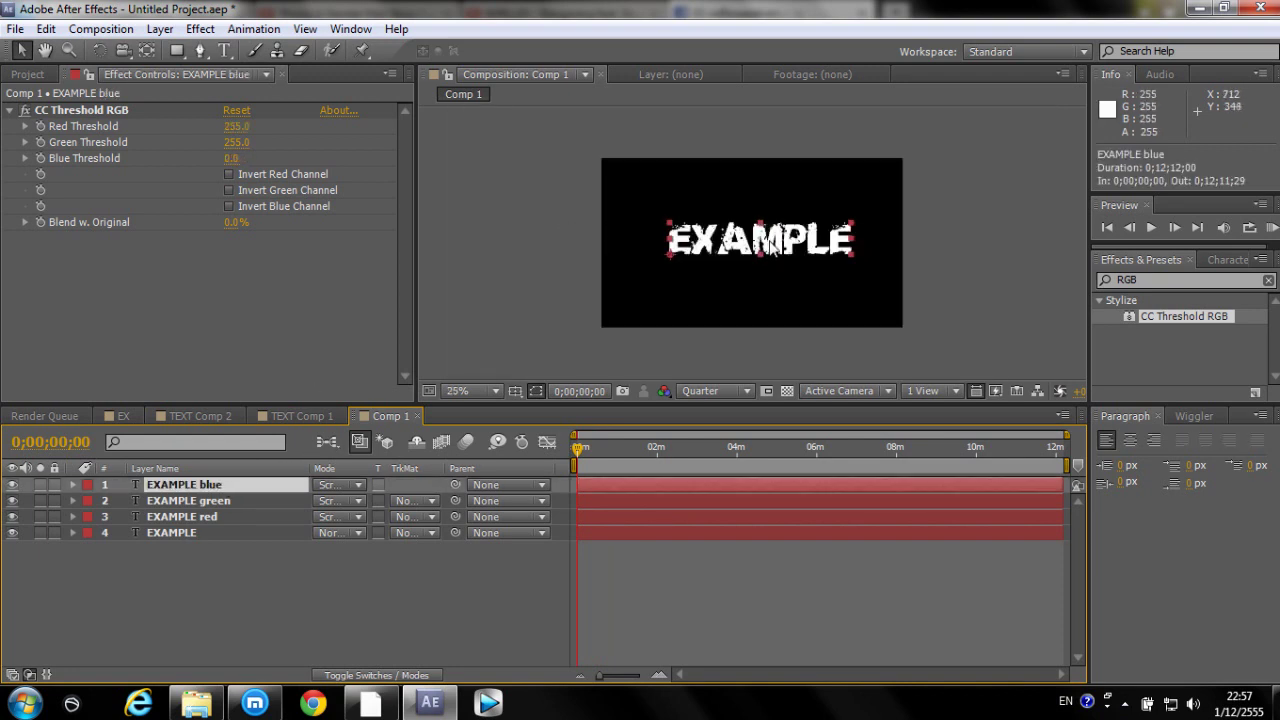
{"action": "left_click_drag", "start_coordinate": [768, 242], "coordinate": [892, 250]}
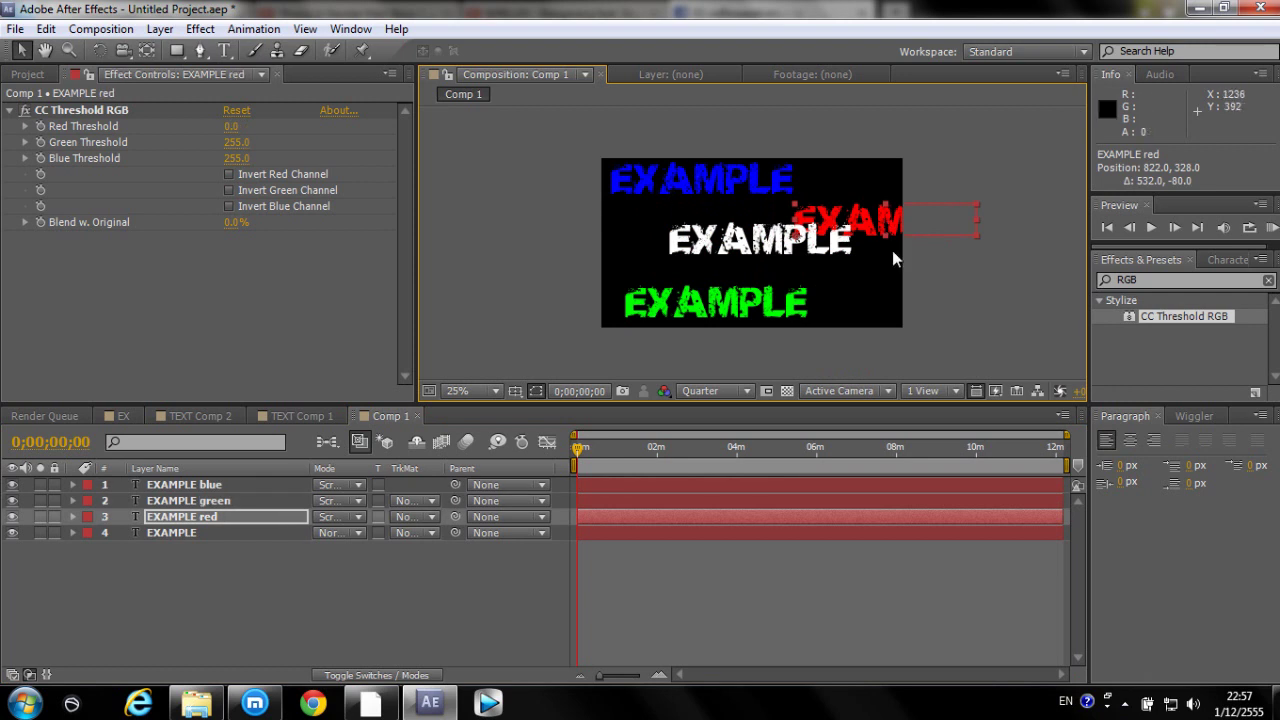
{"action": "key", "text": "ctrl+z"}
{"action": "key", "text": "ctrl+z"}
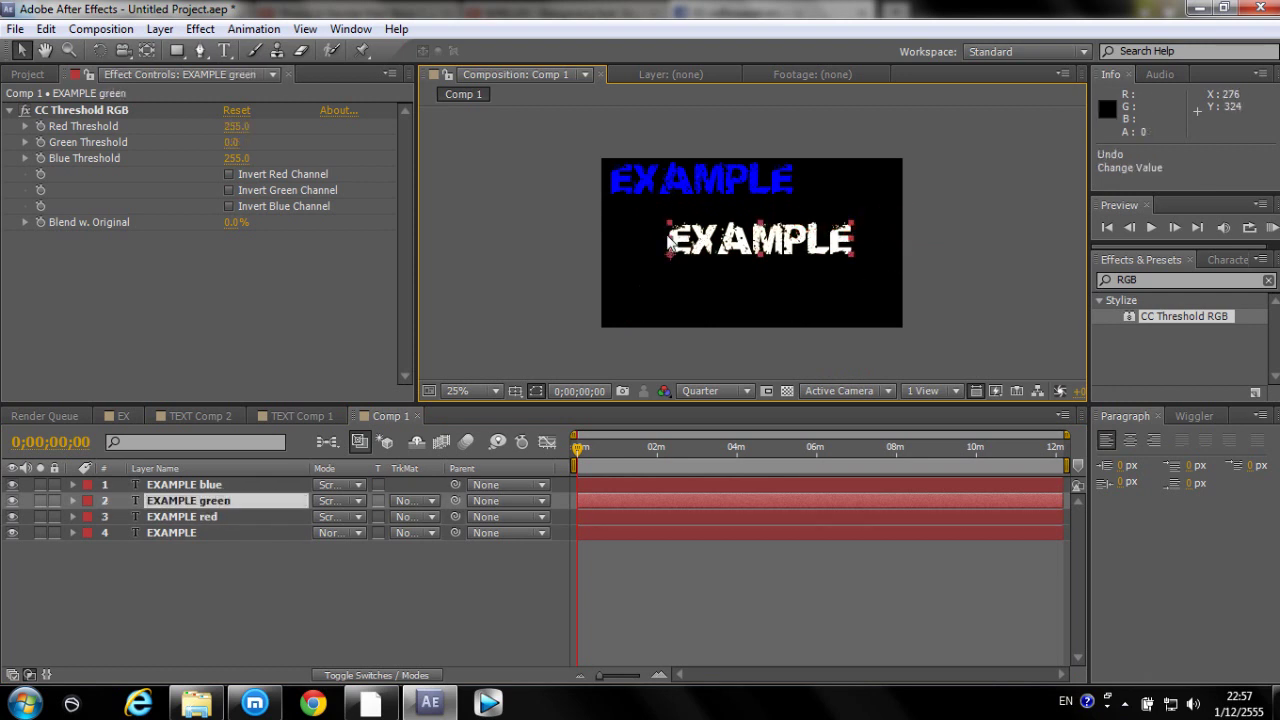
{"action": "key", "text": "ctrl+z"}
{"action": "left_click", "coordinate": [918, 260]}
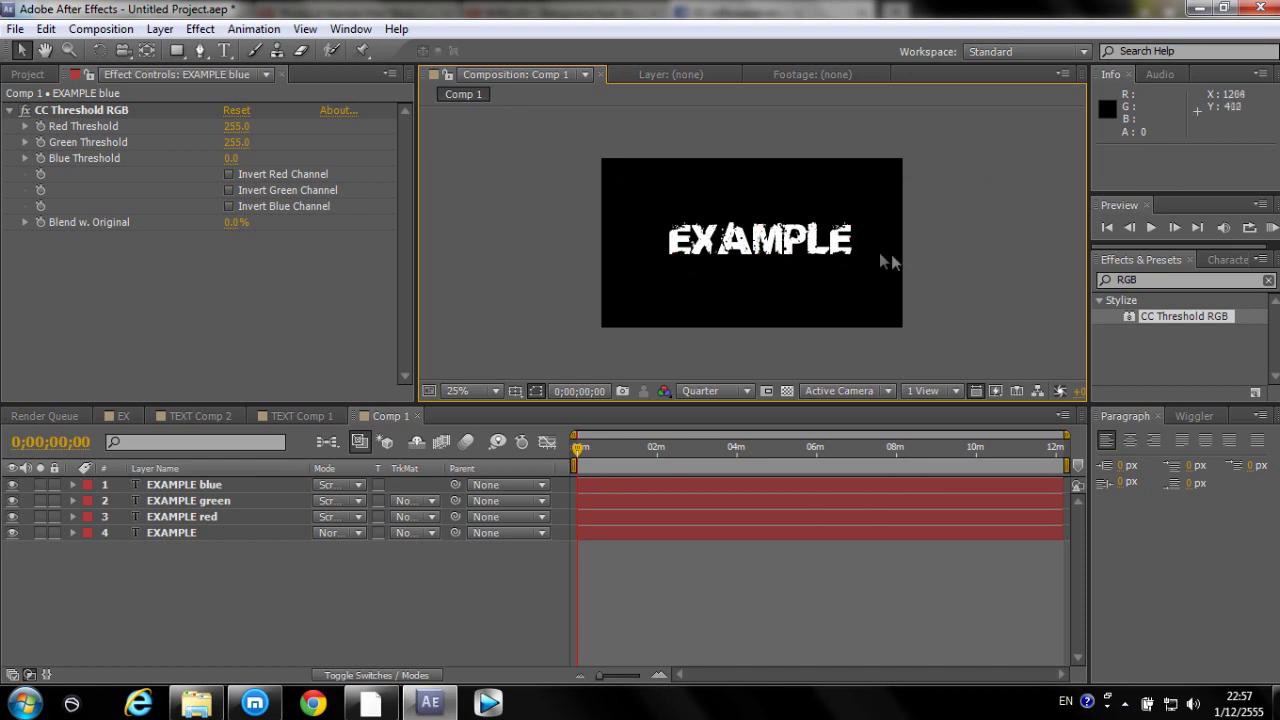
Select all four EXAMPLE text layers and display only their Position properties in the timeline
{"action": "key", "text": "period"}
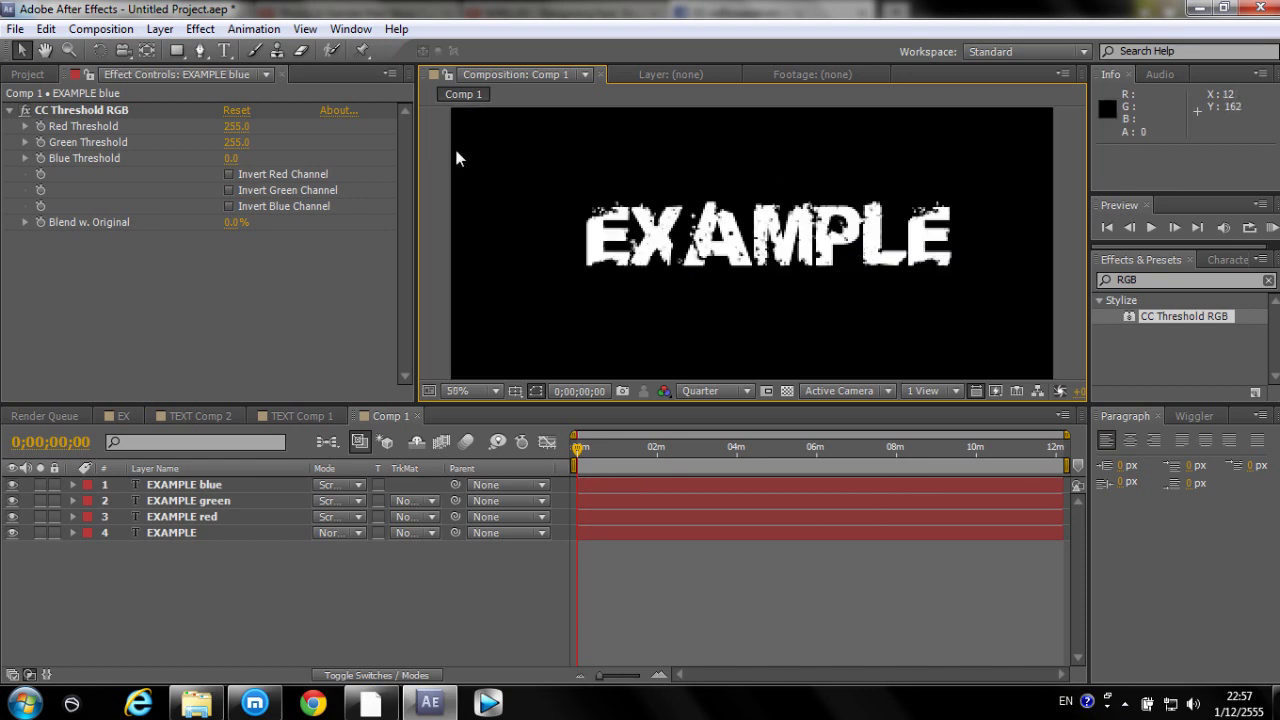
{"action": "left_click", "coordinate": [204, 485]}
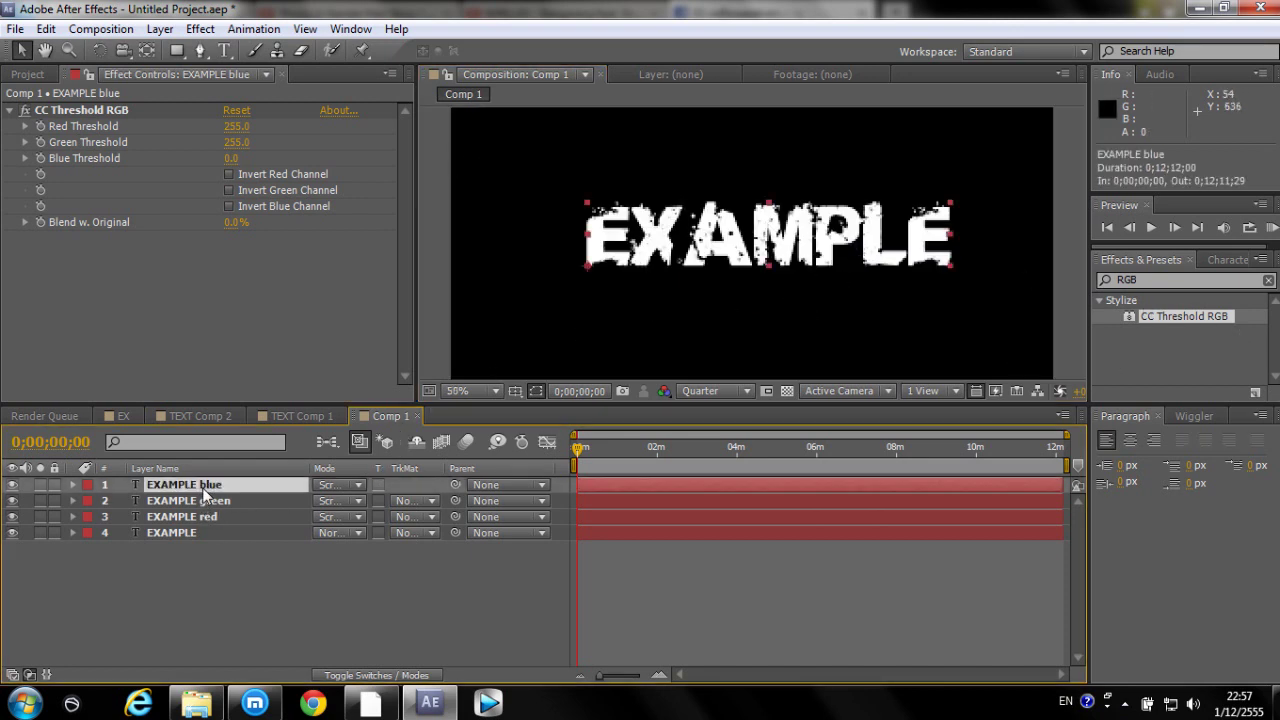
{"action": "key", "text": "ctrl+a"}
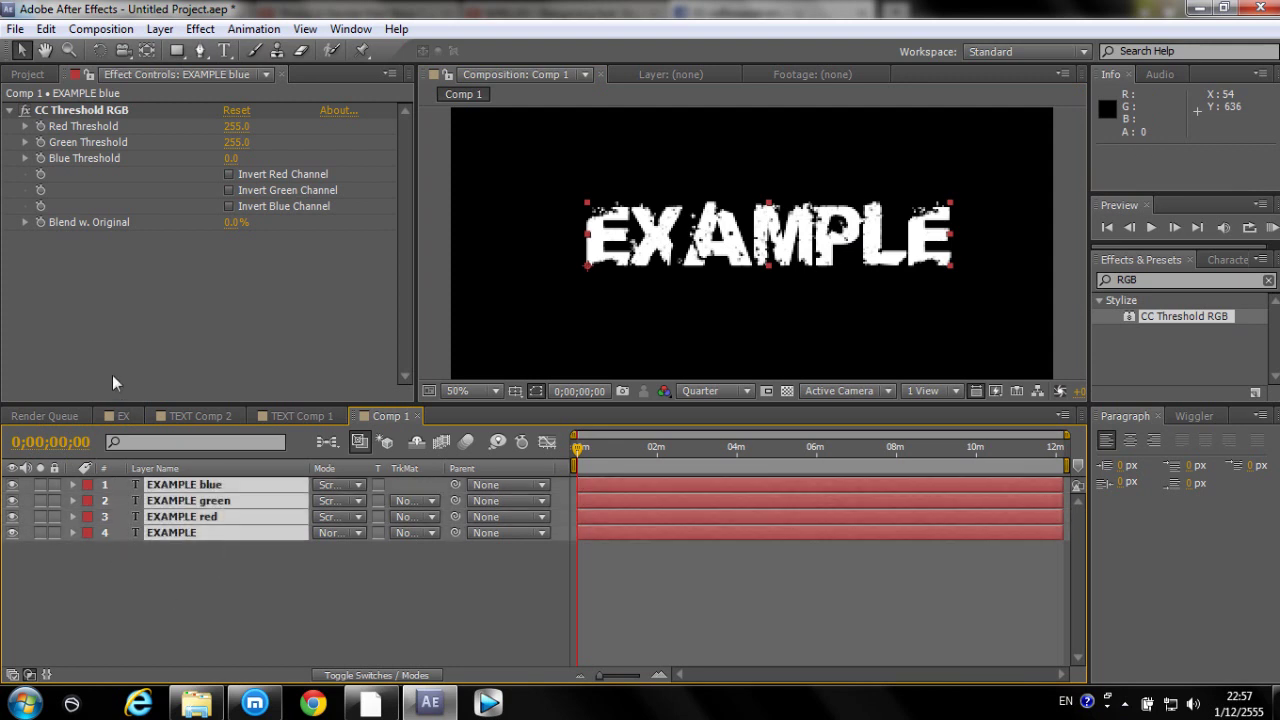
{"action": "key", "text": "p"}
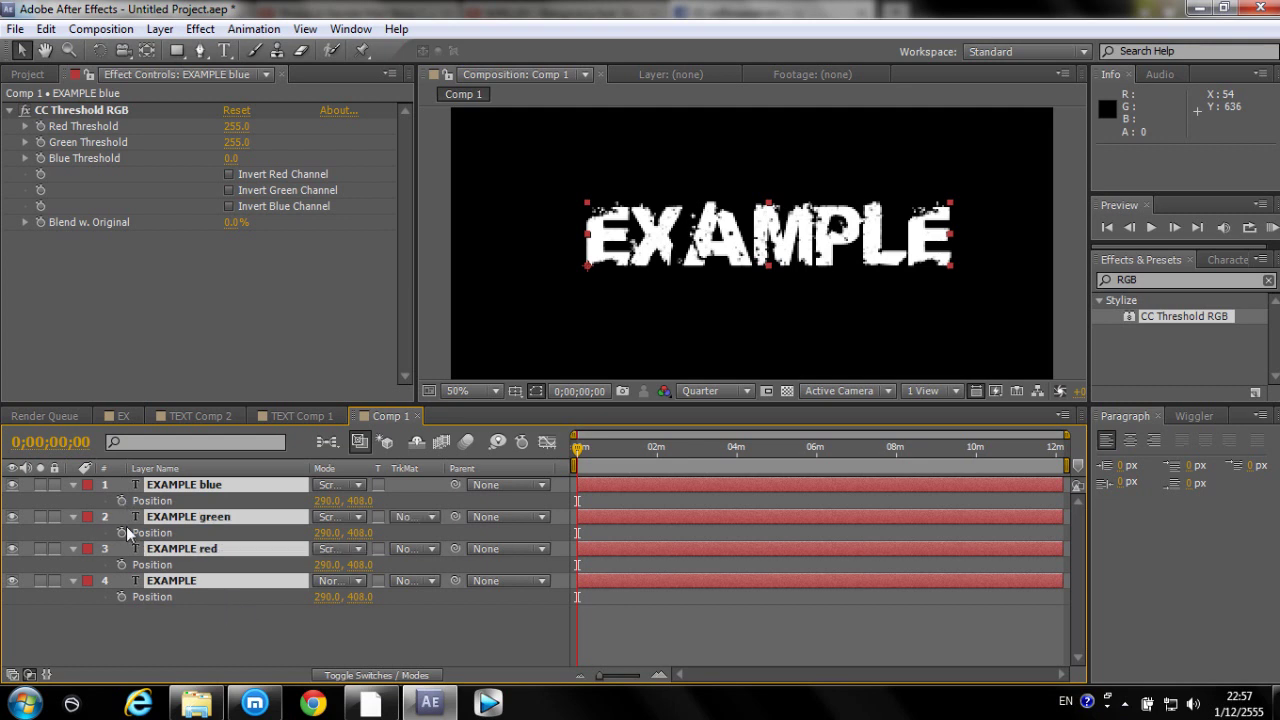
{"action": "left_click", "coordinate": [74, 485]}
{"action": "left_click", "coordinate": [74, 485]}
{"action": "scroll", "coordinate": [120, 540], "scroll_direction": "down", "scroll_amount": 2}
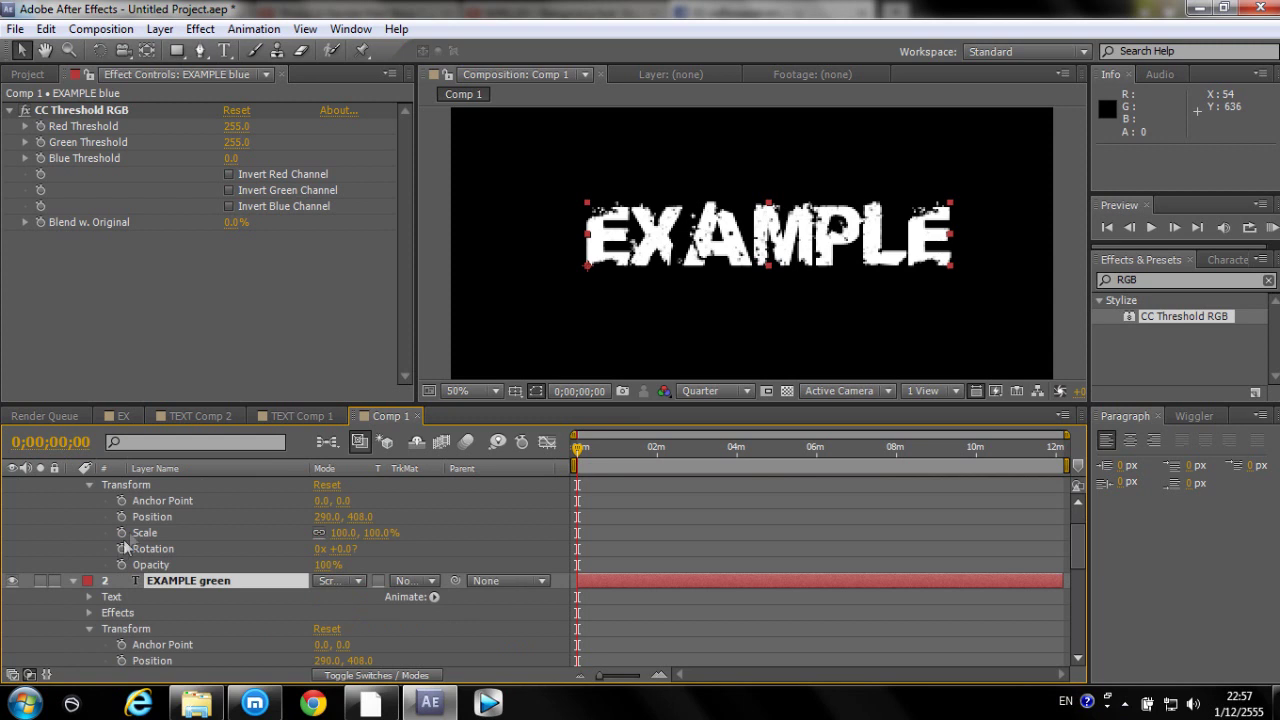
{"action": "scroll", "coordinate": [121, 517], "scroll_direction": "up", "scroll_amount": 2}
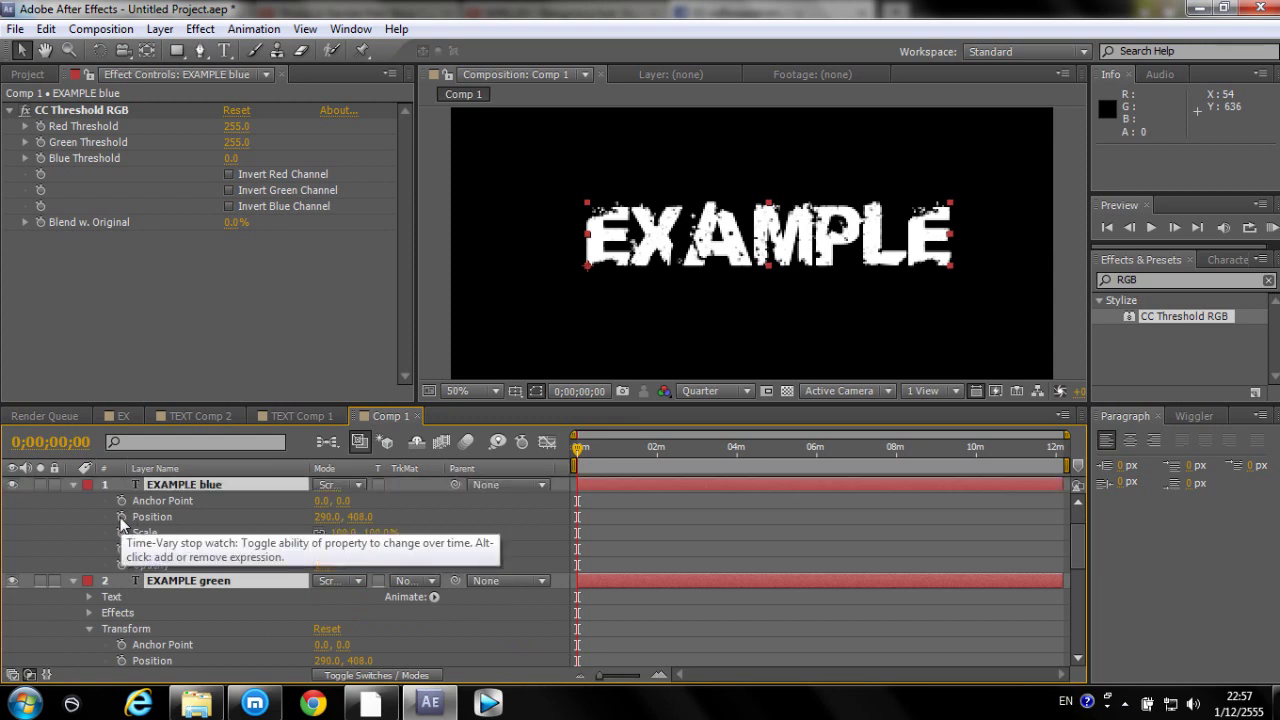
{"action": "left_click", "coordinate": [74, 485]}
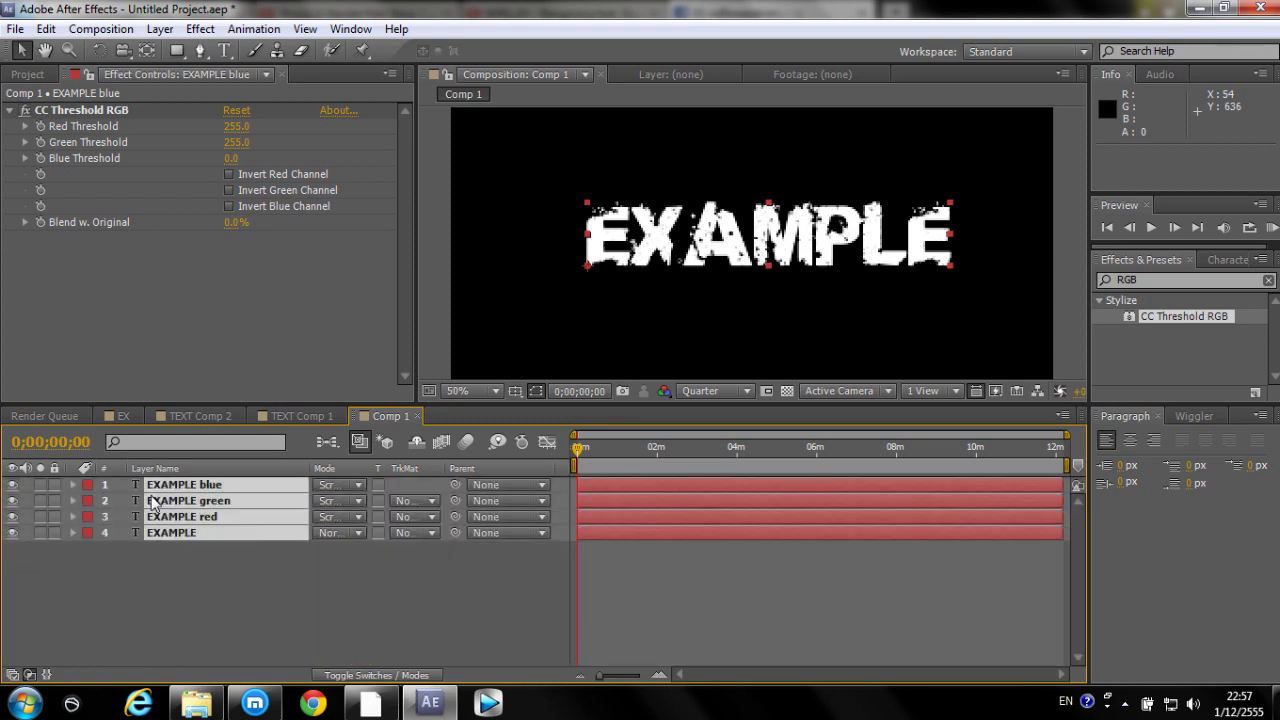
{"action": "key", "text": "p"}
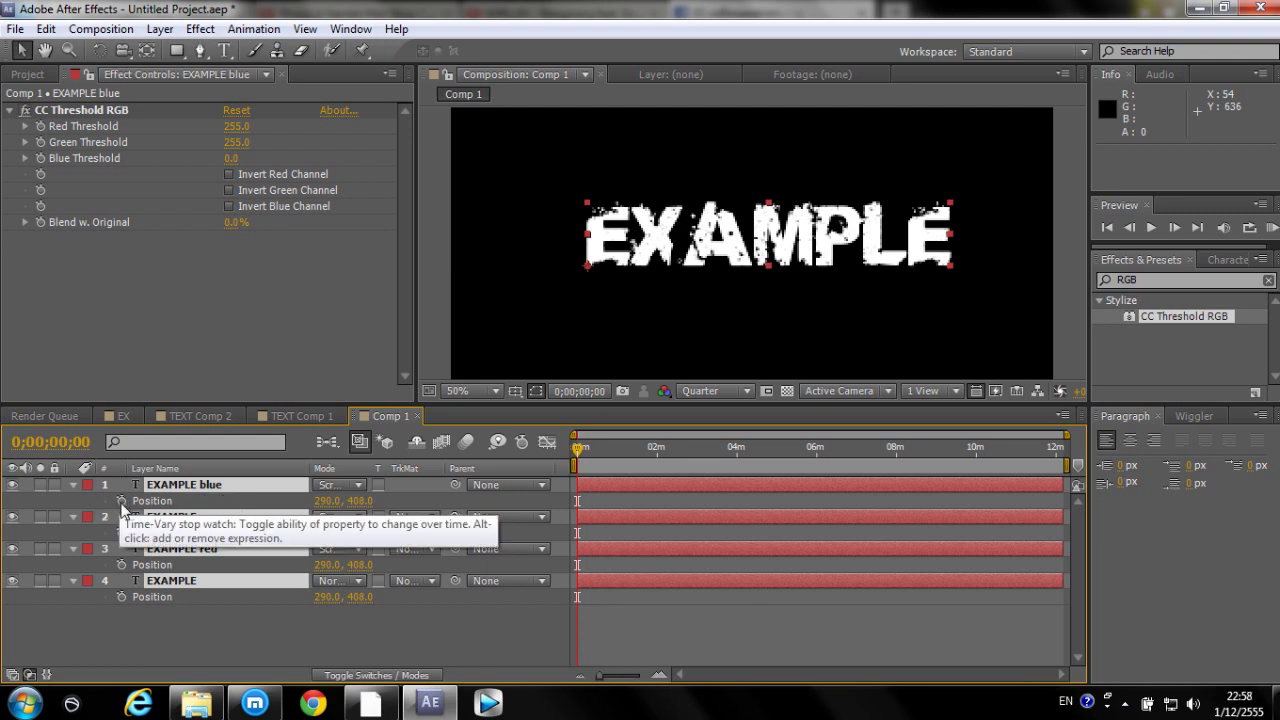
Add a Position keyframe at 0;00;00;00 to all four EXAMPLE layers
{"action": "left_click", "coordinate": [121, 500]}
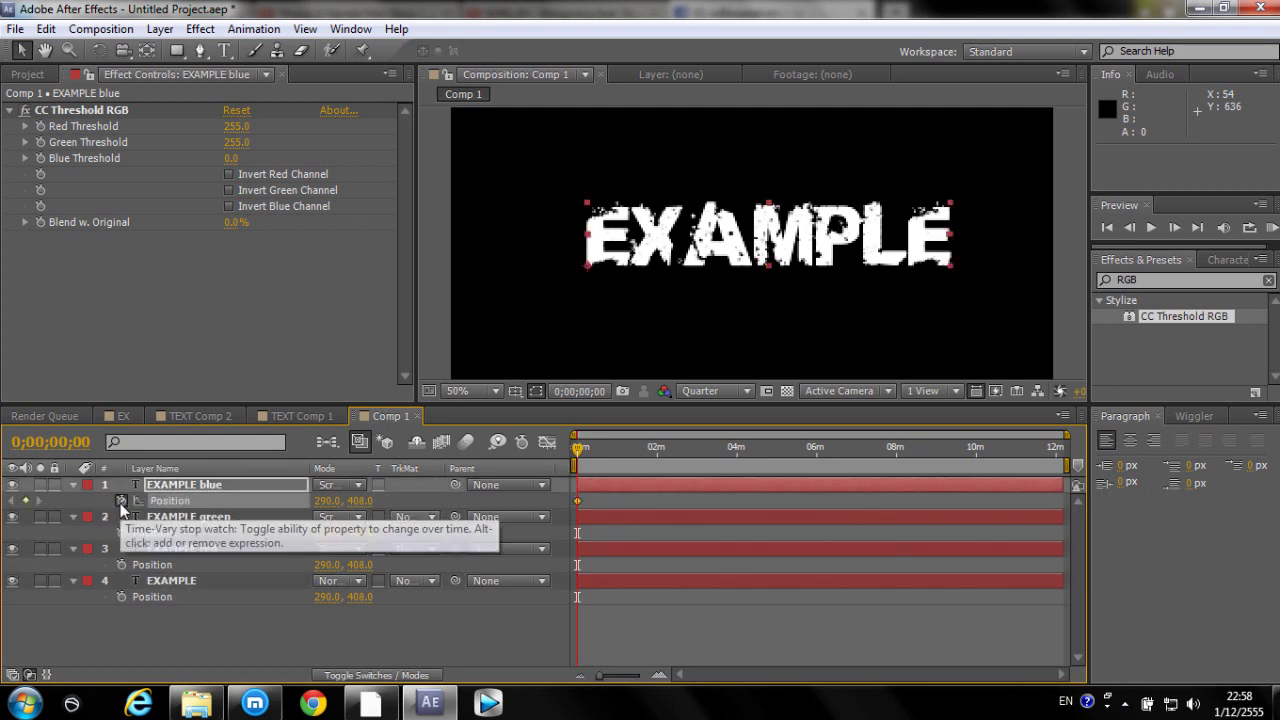
{"action": "left_click_drag", "start_coordinate": [203, 627], "coordinate": [147, 442]}
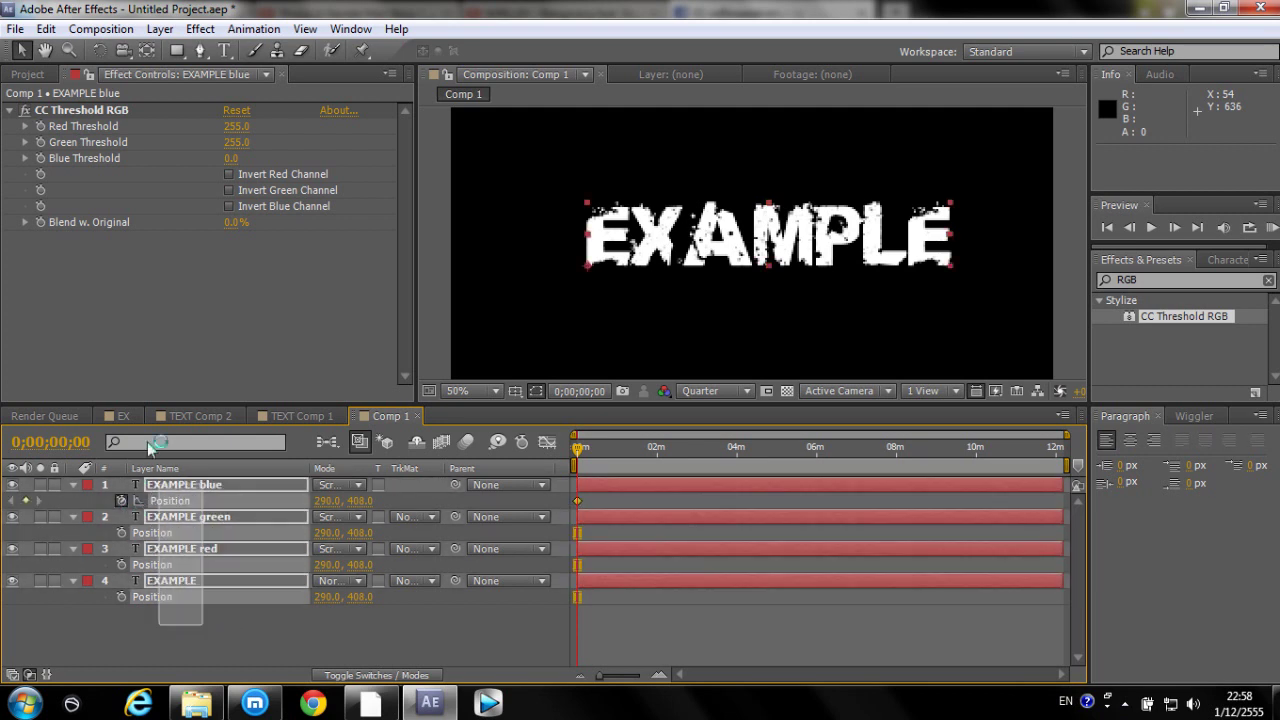
{"action": "left_click", "coordinate": [121, 500]}
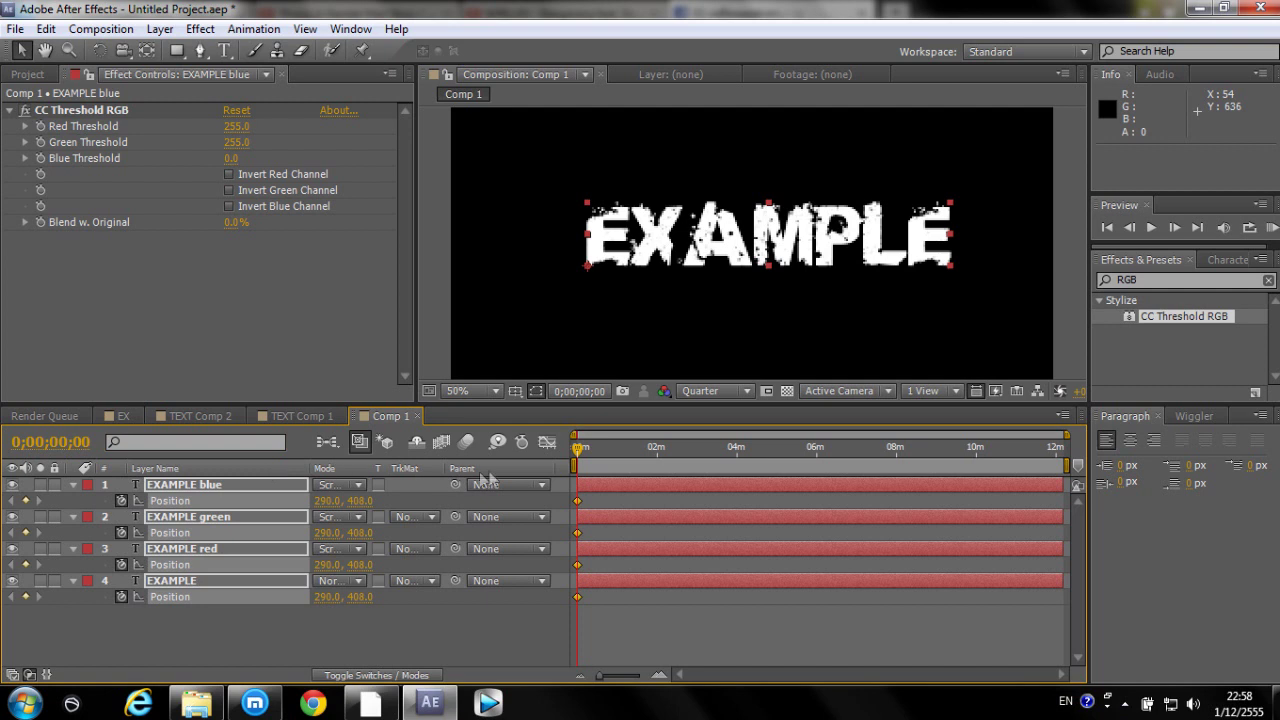
Add a second Position keyframe to all four EXAMPLE layers at 0;02;00;11
{"action": "left_click_drag", "start_coordinate": [586, 461], "coordinate": [1140, 483]}
{"action": "left_click_drag", "start_coordinate": [918, 463], "coordinate": [660, 465]}
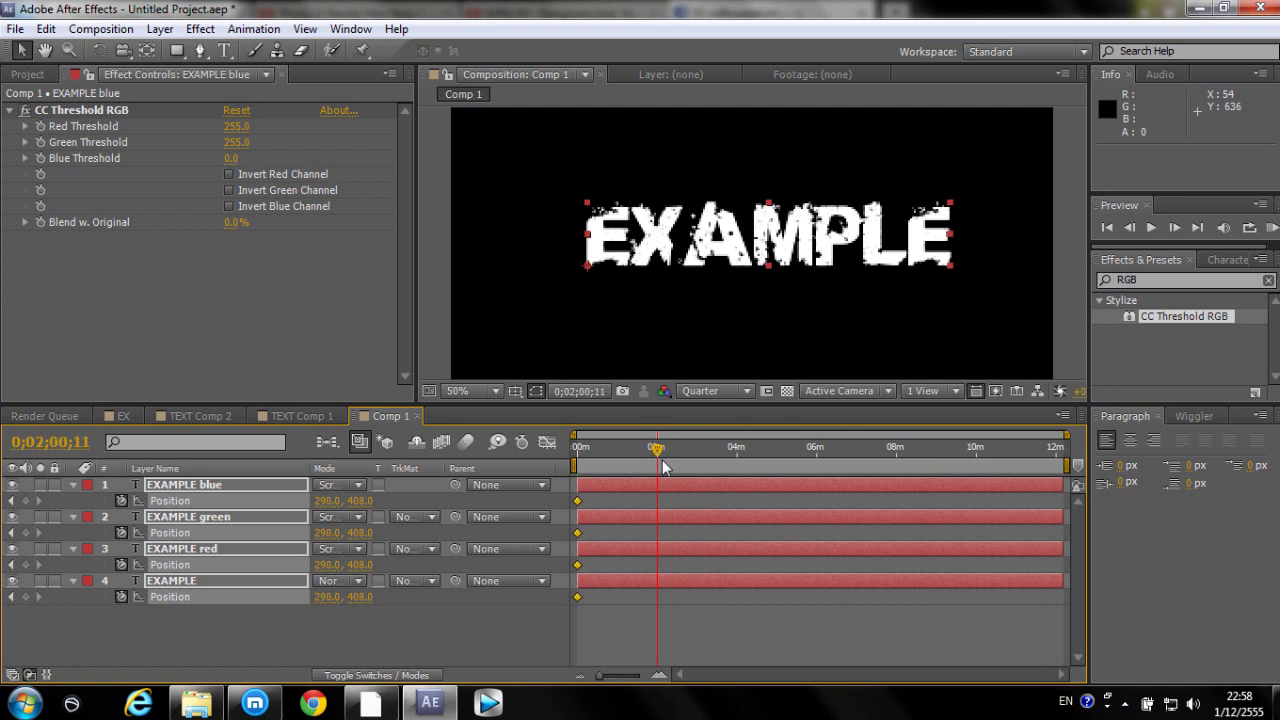
{"action": "left_click", "coordinate": [26, 500]}
{"action": "left_click", "coordinate": [203, 640]}
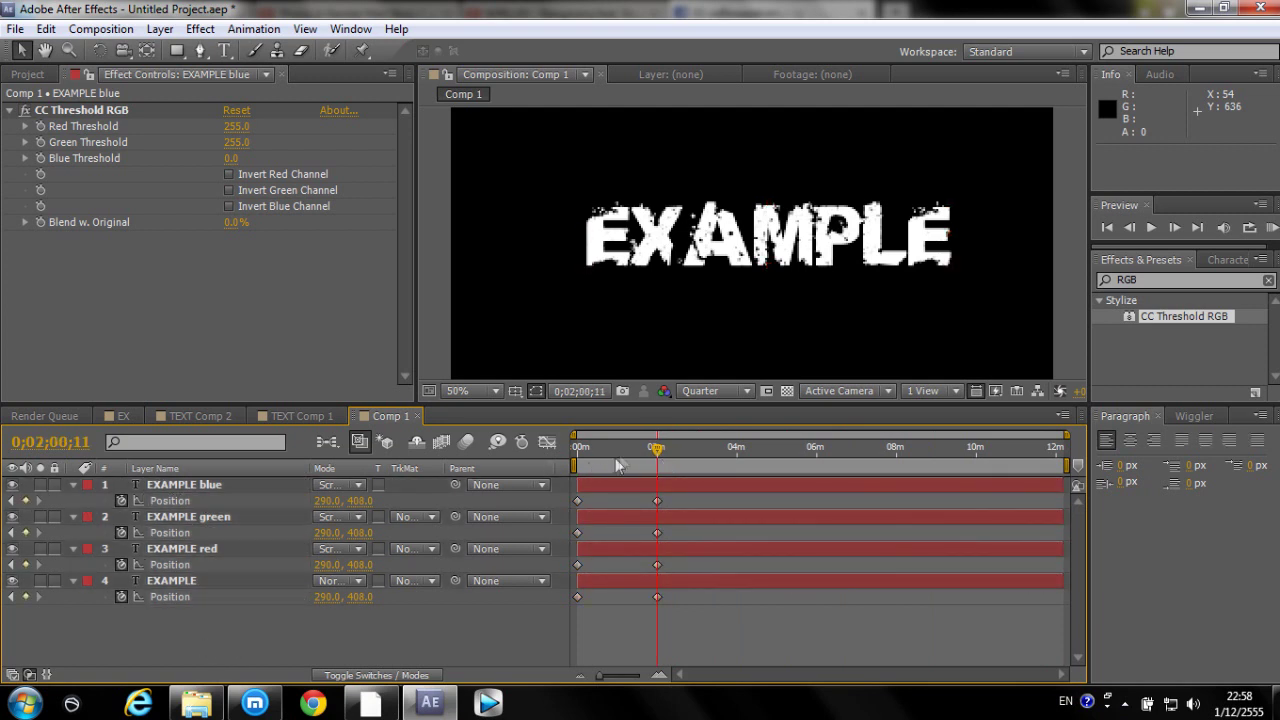
End the work area at 0;02;06;01, trim the comp to it and briefly preview from the start
{"action": "left_click_drag", "start_coordinate": [657, 449], "coordinate": [661, 449]}
{"action": "key", "text": "n"}
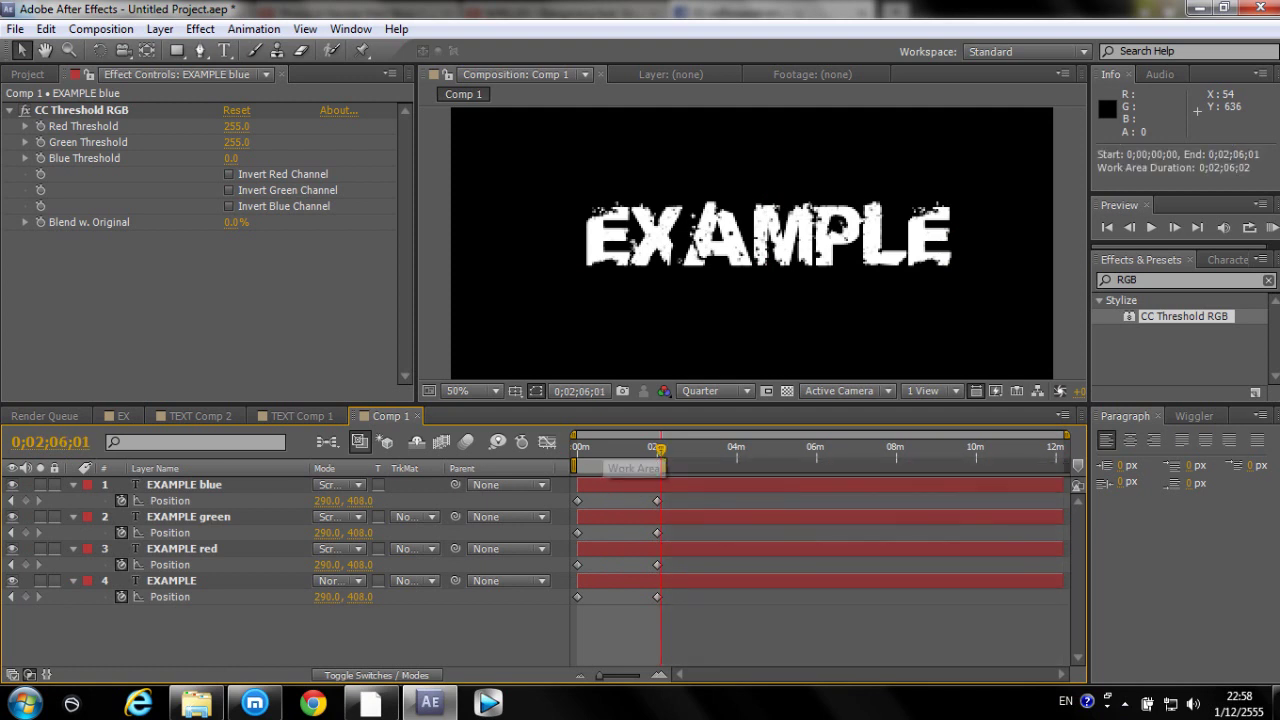
{"action": "right_click", "coordinate": [672, 468]}
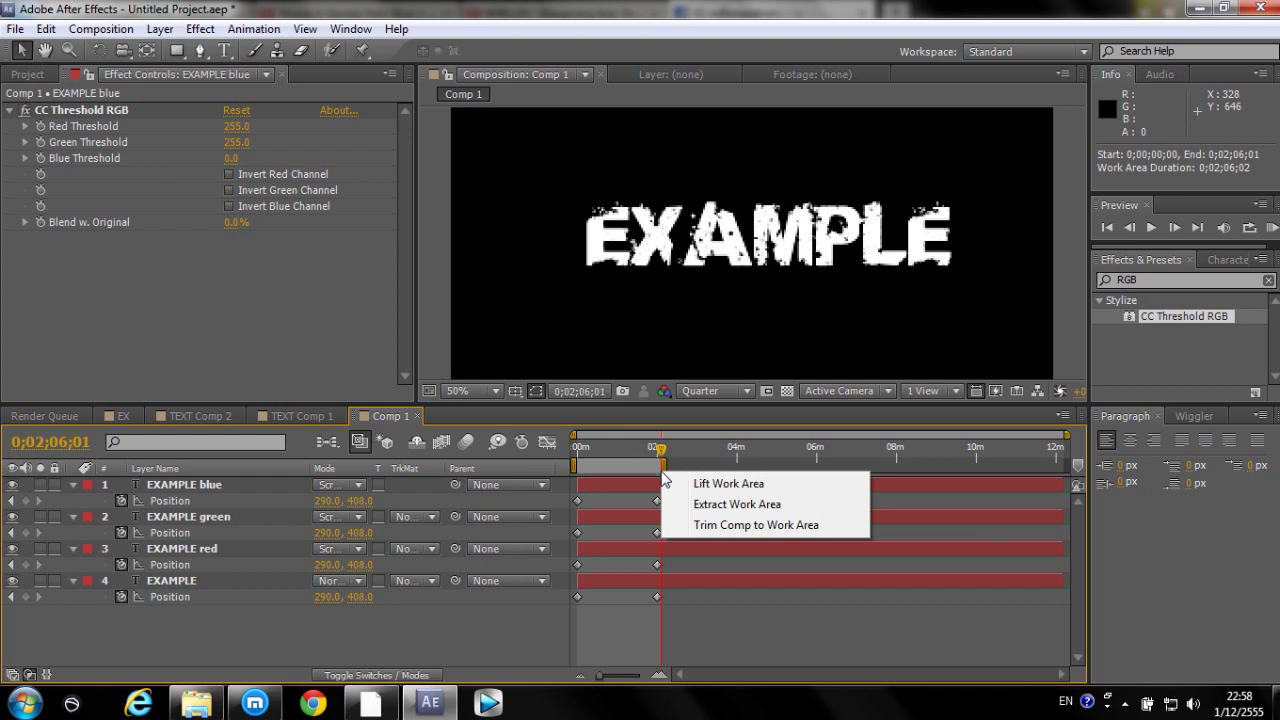
{"action": "left_click", "coordinate": [690, 524]}
{"action": "mouse_move", "coordinate": [576, 449]}
{"action": "left_mouse_down"}
{"action": "mouse_move", "coordinate": [1062, 452]}
{"action": "mouse_move", "coordinate": [567, 466]}
{"action": "left_mouse_up"}
{"action": "key", "text": "space"}
{"action": "key", "text": "space"}
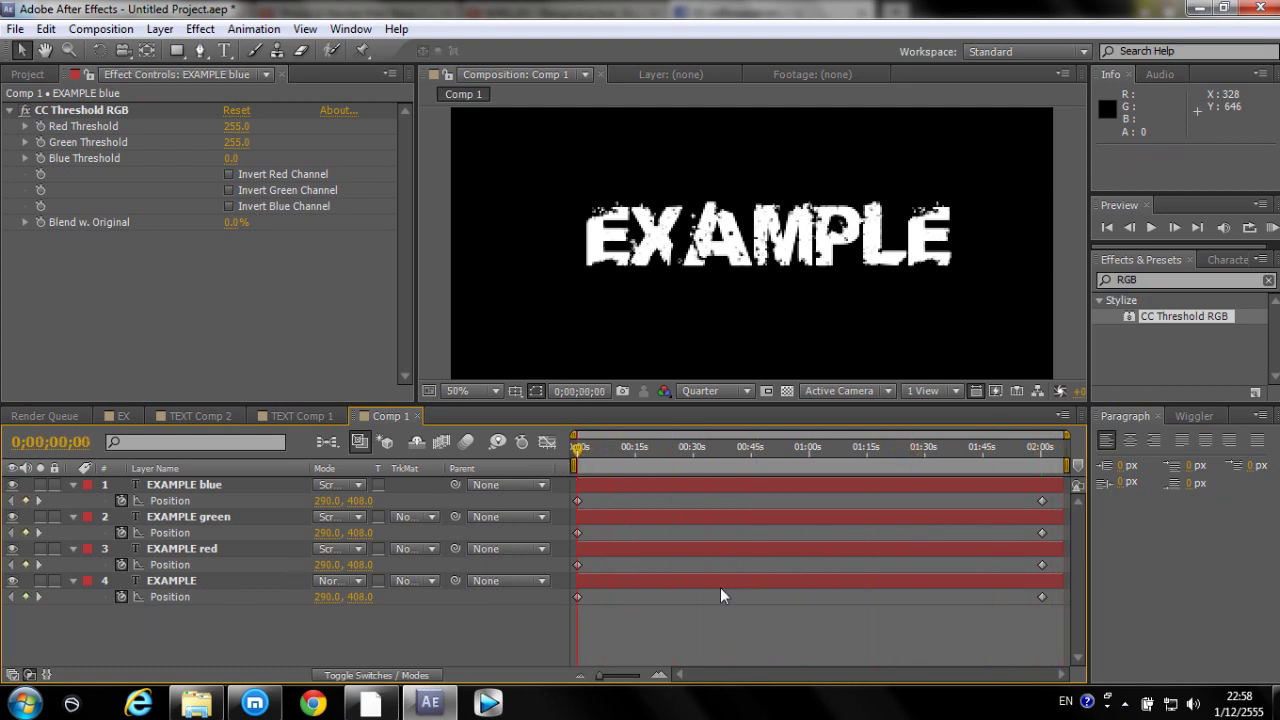
Select both Position keyframes of the base EXAMPLE layer and move the current time to 0;02;00;21
{"action": "left_click_drag", "start_coordinate": [1058, 633], "coordinate": [534, 603]}
{"action": "left_click", "coordinate": [1025, 450]}
{"action": "left_click_drag", "start_coordinate": [1025, 450], "coordinate": [1043, 450]}
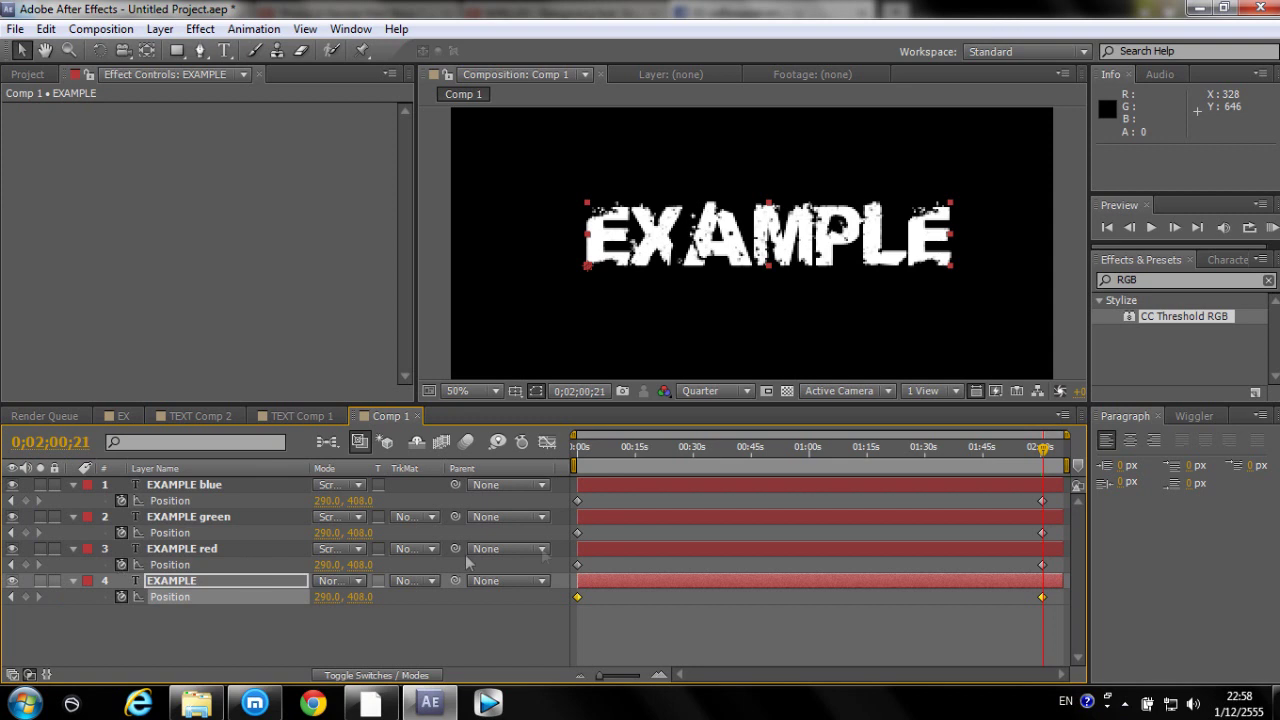
Return to 0;00;00;00, deselect the base EXAMPLE layer and show the Wiggler
{"action": "left_click_drag", "start_coordinate": [1045, 448], "coordinate": [515, 497]}
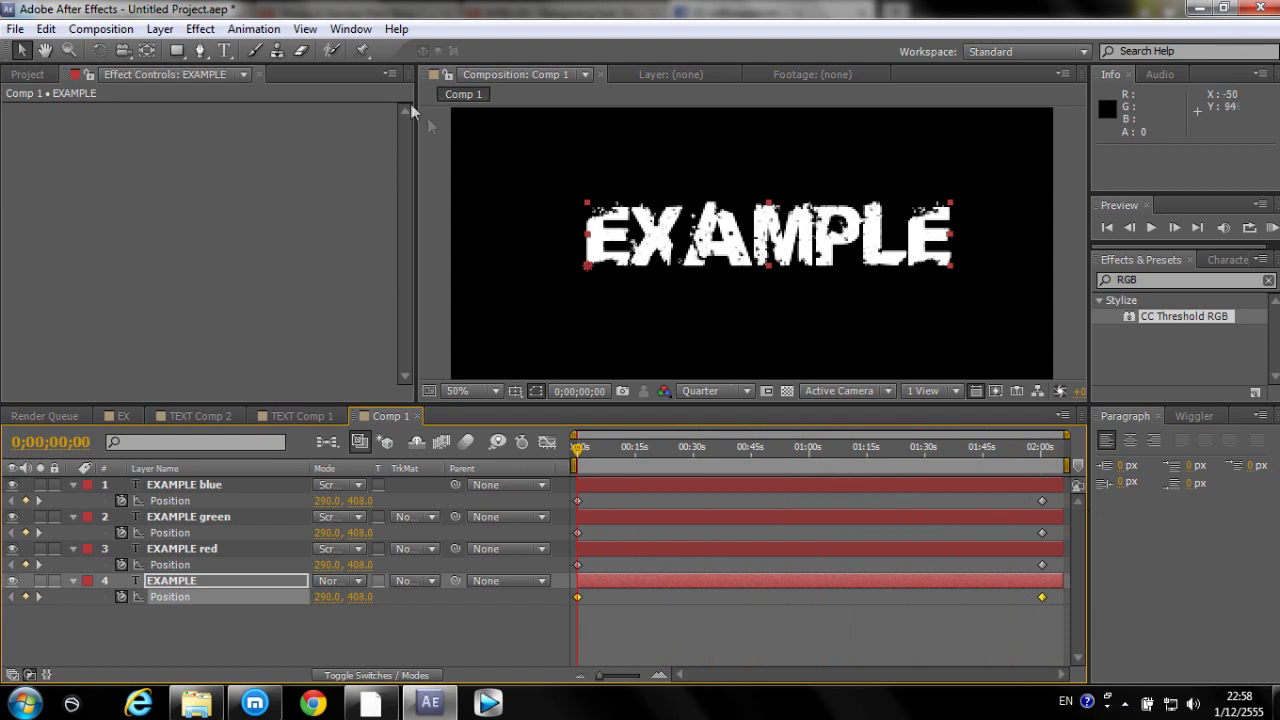
{"action": "left_click", "coordinate": [336, 608]}
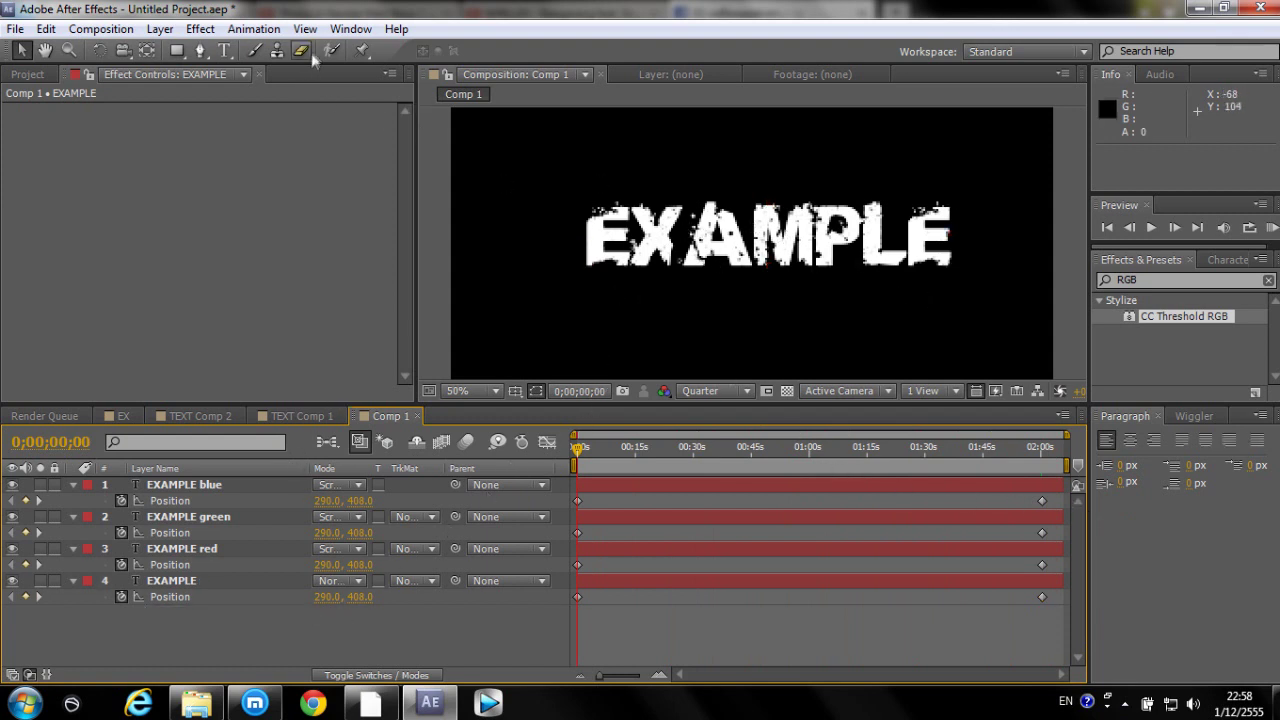
{"action": "left_click", "coordinate": [350, 29]}
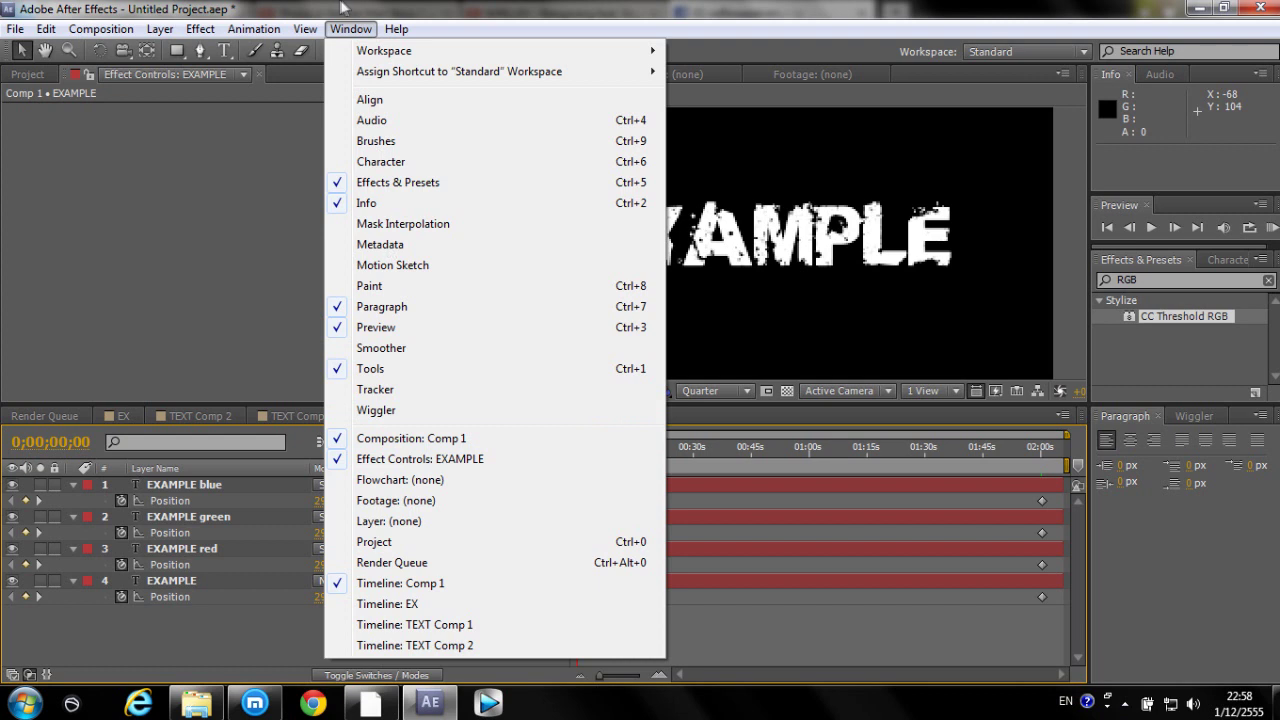
{"action": "double_click", "coordinate": [351, 30]}
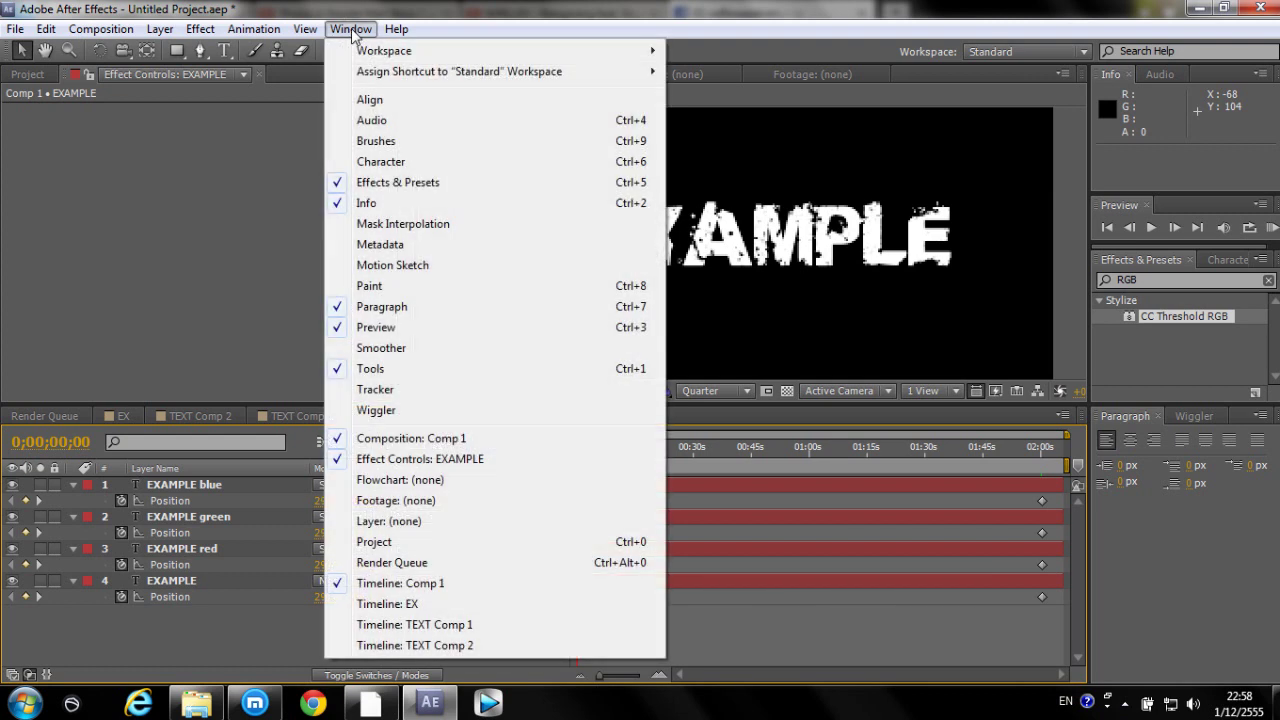
{"action": "left_click", "coordinate": [358, 412]}
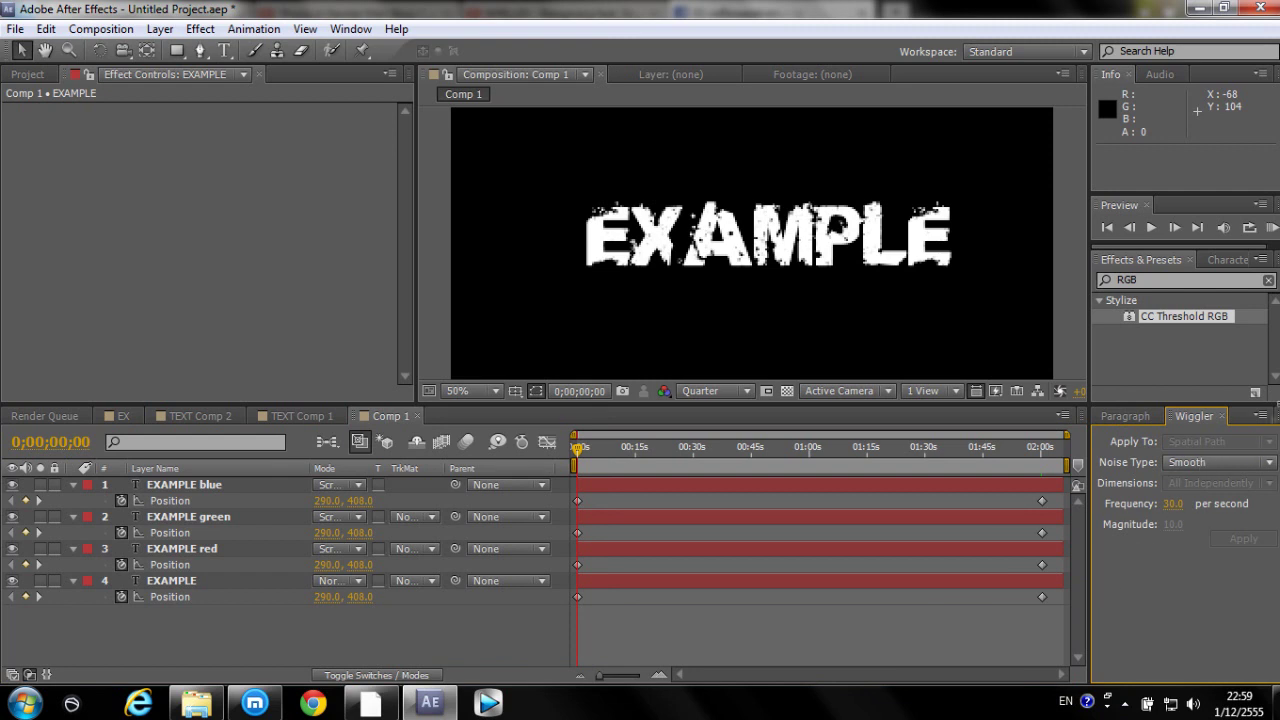
Wiggle both Position keyframes of the base EXAMPLE layer with frequency 30 per second and magnitude 15
{"action": "left_click_drag", "start_coordinate": [1027, 628], "coordinate": [954, 611]}
{"action": "left_click_drag", "start_coordinate": [1056, 626], "coordinate": [572, 599]}
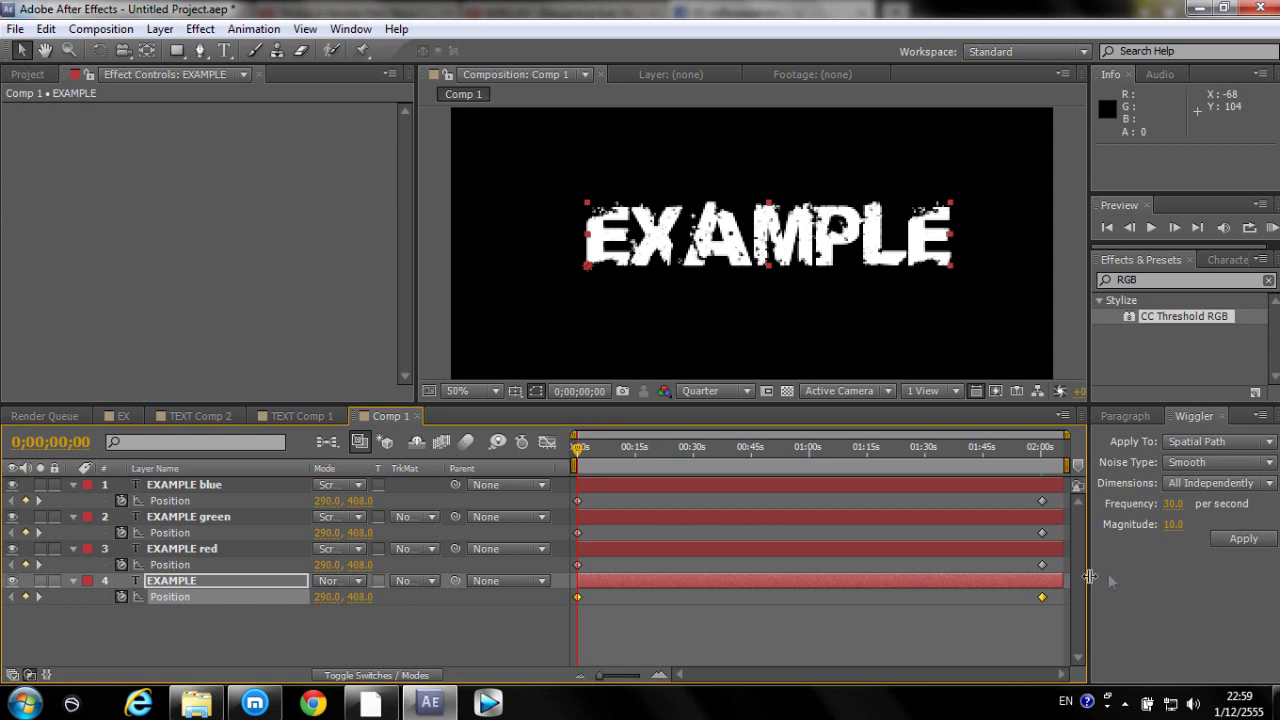
{"action": "left_click", "coordinate": [1173, 504]}
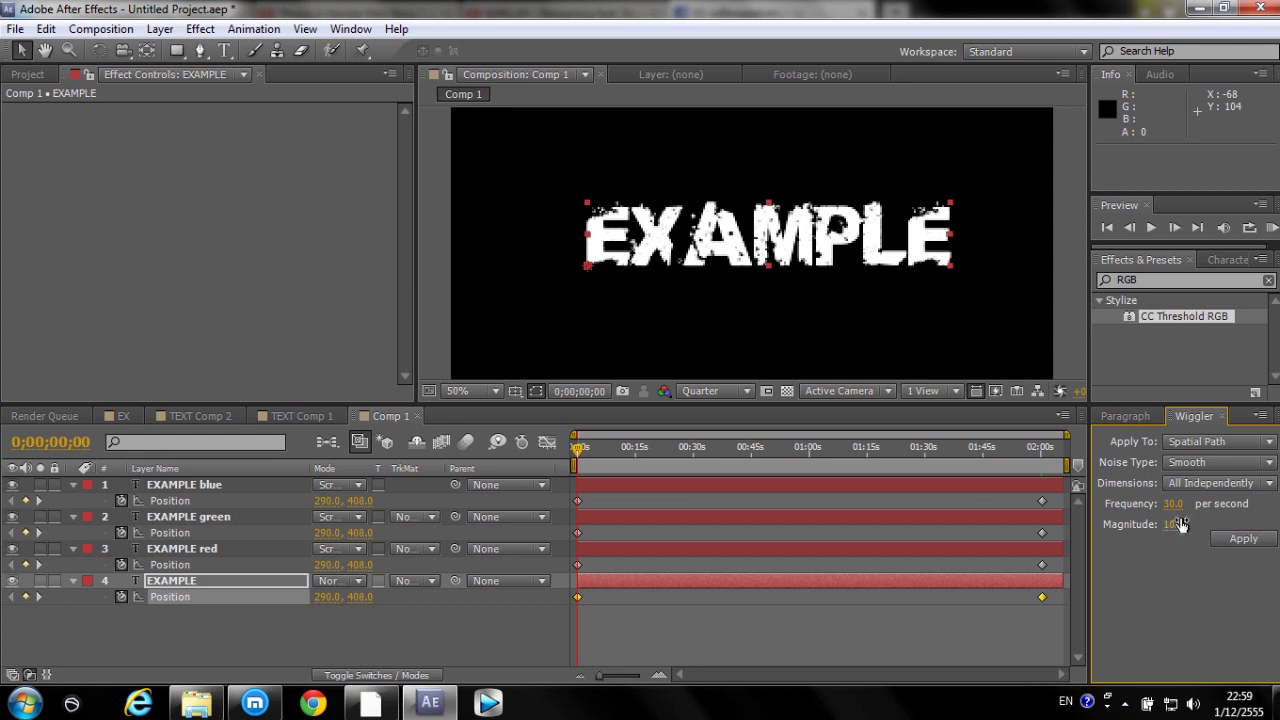
{"action": "type", "text": "2"}
{"action": "type", "text": "5"}
{"action": "key", "text": "Return"}
{"action": "left_click", "coordinate": [1172, 503]}
{"action": "key", "text": "Return"}
{"action": "left_click", "coordinate": [1231, 544]}
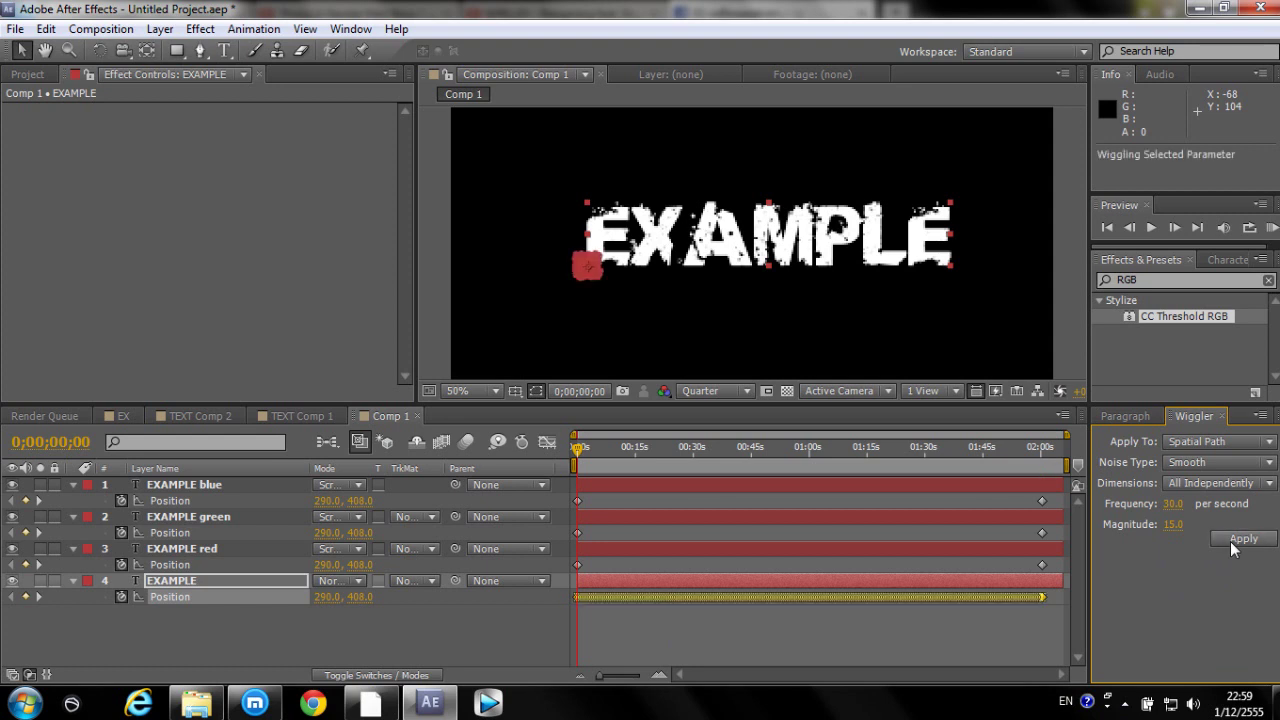
Apply the same wiggle settings to the Position keyframes of the EXAMPLE red, green and blue layers, one layer at a time
{"action": "left_click", "coordinate": [485, 566]}
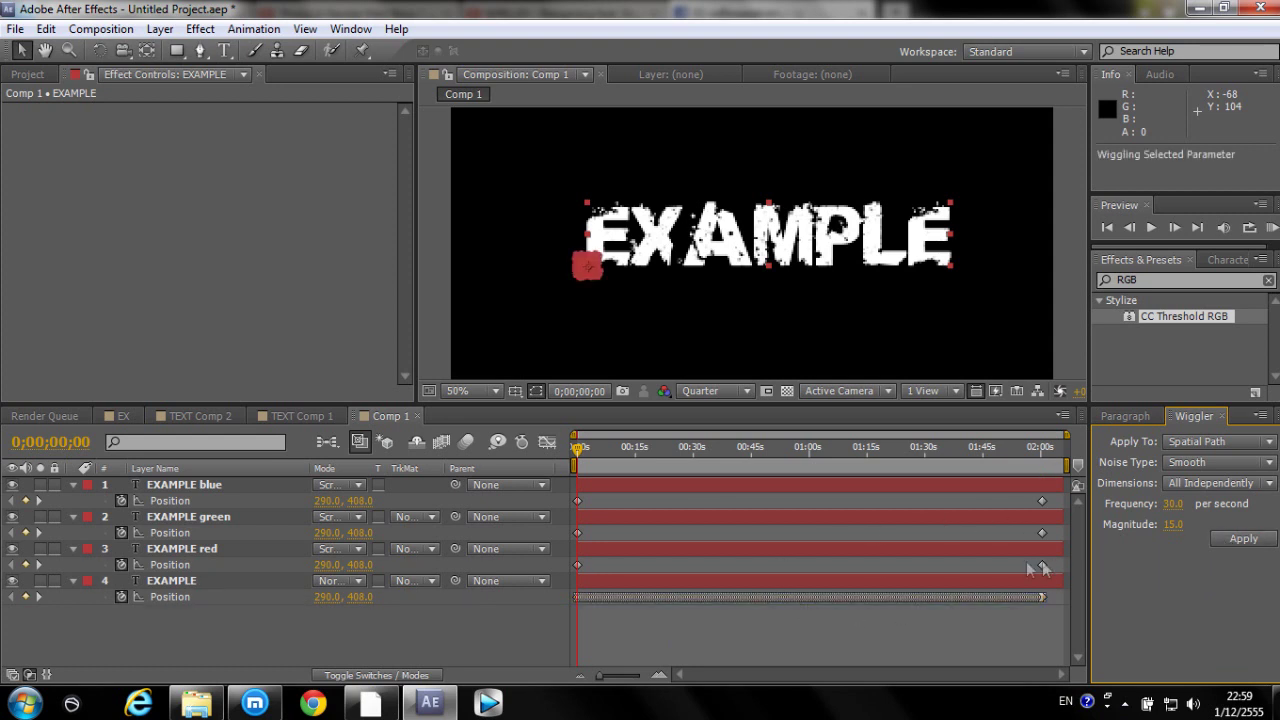
{"action": "left_click_drag", "start_coordinate": [485, 568], "coordinate": [485, 568]}
{"action": "left_click", "coordinate": [1243, 538]}
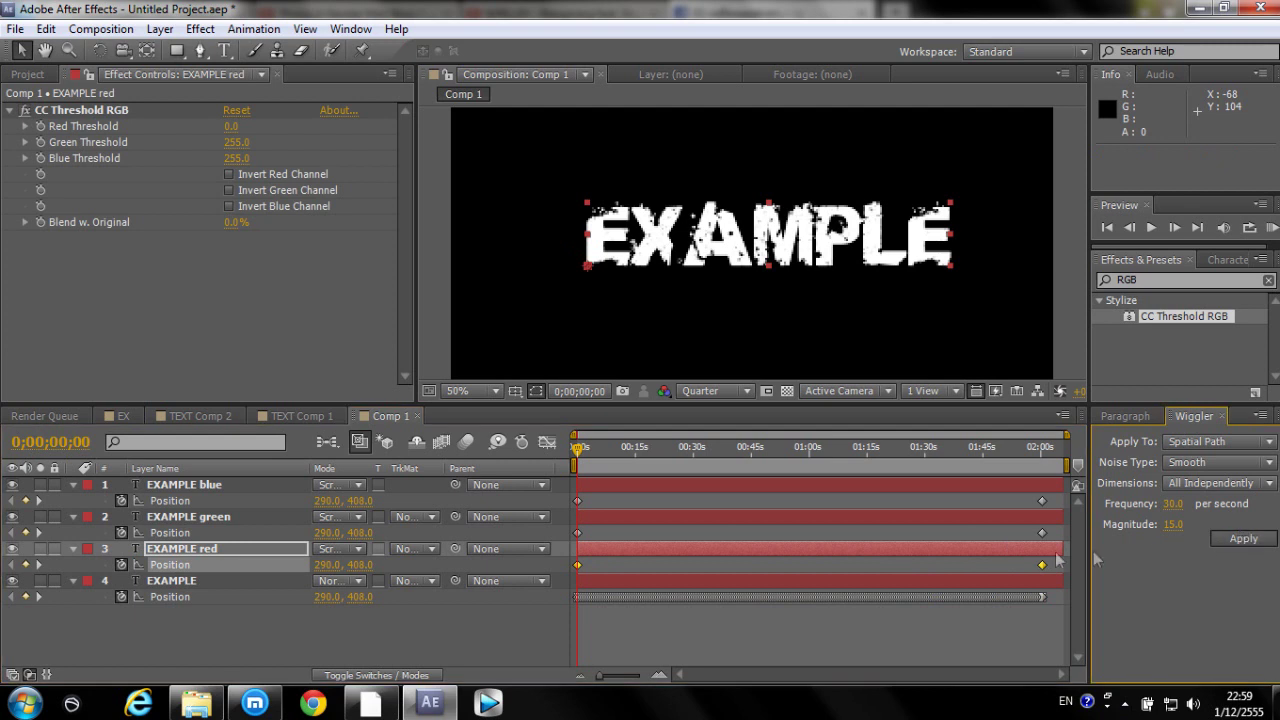
{"action": "left_click_drag", "start_coordinate": [1056, 546], "coordinate": [512, 520]}
{"action": "left_click", "coordinate": [1256, 537]}
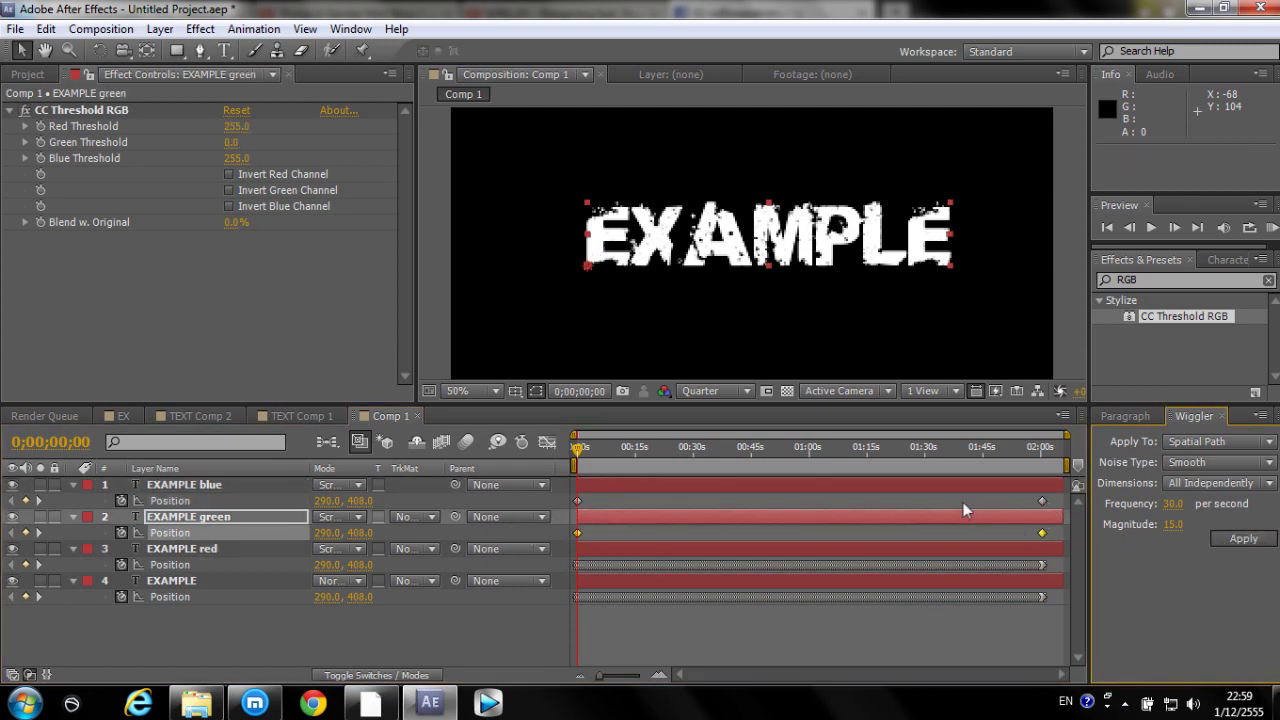
{"action": "left_click_drag", "start_coordinate": [1043, 510], "coordinate": [520, 496]}
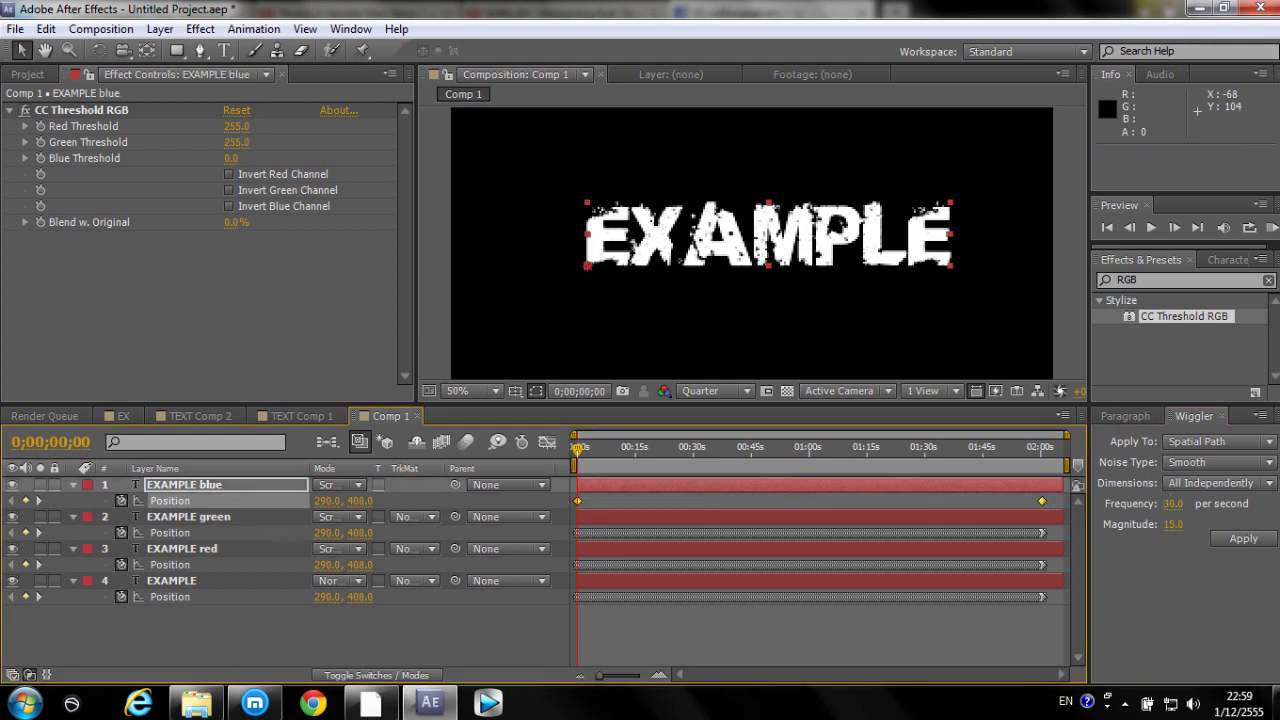
{"action": "left_click", "coordinate": [1237, 540]}
{"action": "left_click", "coordinate": [1237, 540]}
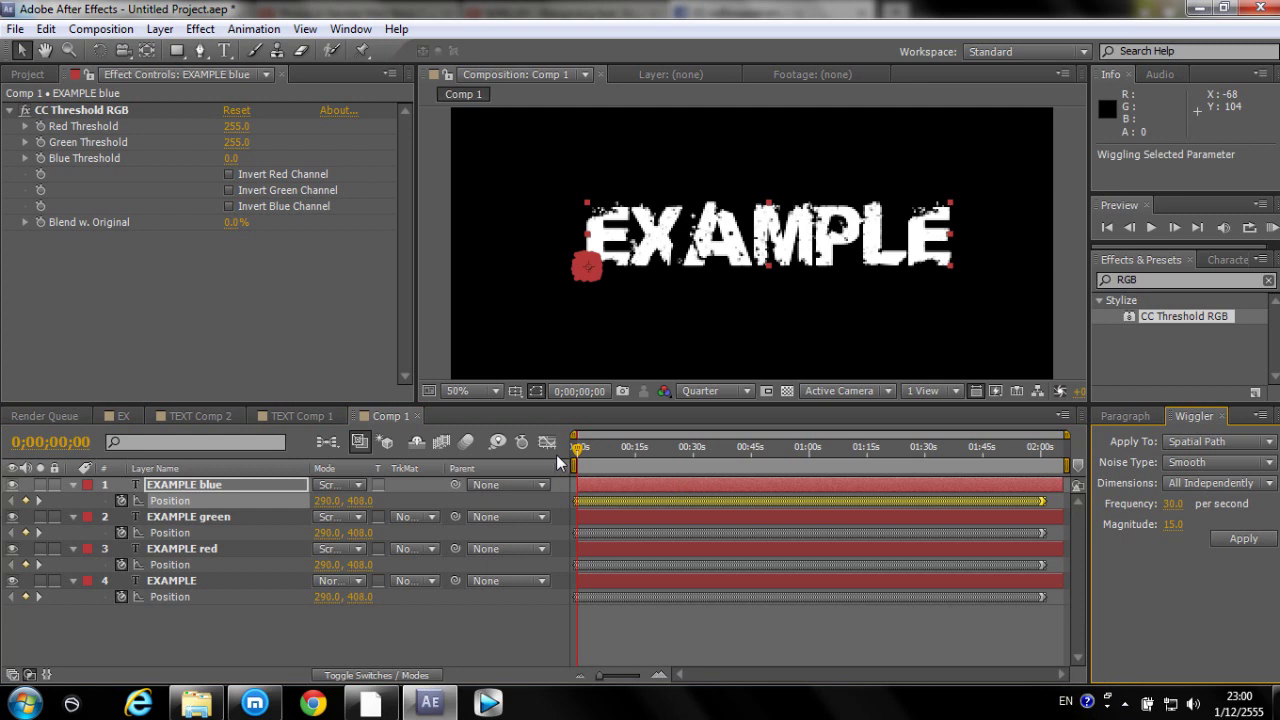
Play back Comp 1 and examine the wiggling RGB split on the EXAMPLE text
{"action": "key", "text": "space"}
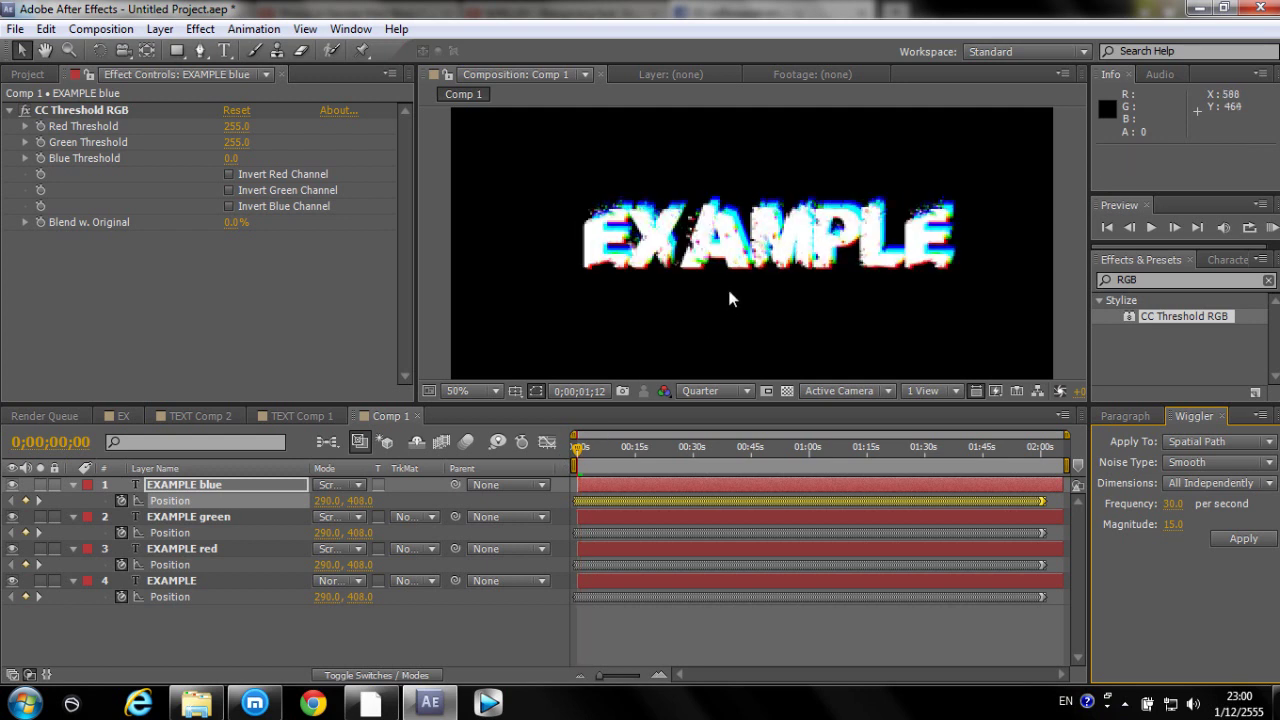
{"action": "scroll", "coordinate": [729, 291], "scroll_direction": "down", "scroll_amount": 2}
{"action": "scroll", "coordinate": [826, 302], "scroll_direction": "up", "scroll_amount": 2}
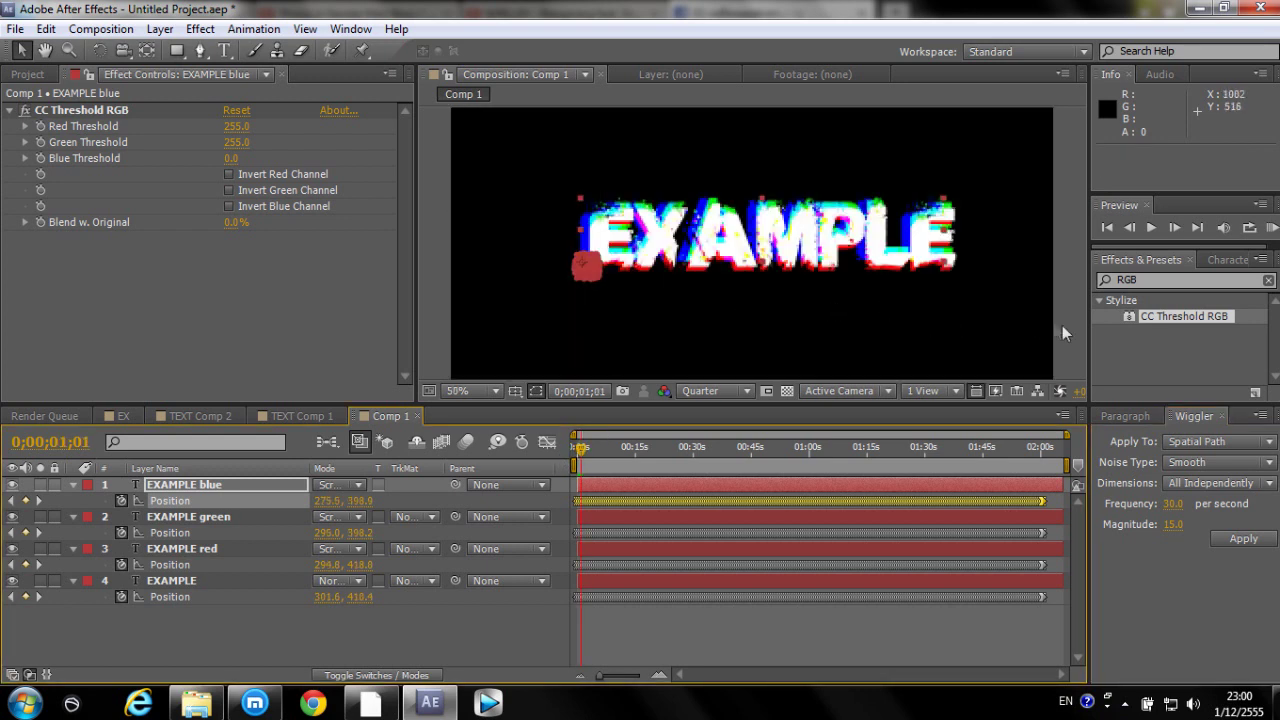
{"action": "scroll", "coordinate": [934, 308], "scroll_direction": "down", "scroll_amount": 2}
{"action": "scroll", "coordinate": [935, 310], "scroll_direction": "up", "scroll_amount": 2}
{"action": "scroll", "coordinate": [900, 306], "scroll_direction": "down", "scroll_amount": 2}
{"action": "scroll", "coordinate": [864, 318], "scroll_direction": "up", "scroll_amount": 4}
{"action": "scroll", "coordinate": [862, 316], "scroll_direction": "down", "scroll_amount": 4}
{"action": "scroll", "coordinate": [862, 318], "scroll_direction": "up", "scroll_amount": 2}
{"action": "scroll", "coordinate": [862, 316], "scroll_direction": "down", "scroll_amount": 2}
{"action": "scroll", "coordinate": [847, 324], "scroll_direction": "up", "scroll_amount": 4}
{"action": "scroll", "coordinate": [781, 328], "scroll_direction": "down", "scroll_amount": 2}
In TEXT Comp 2, clear the effects search, list the Twitch animation presets and pick Bad Distortion
{"action": "left_click", "coordinate": [119, 416]}
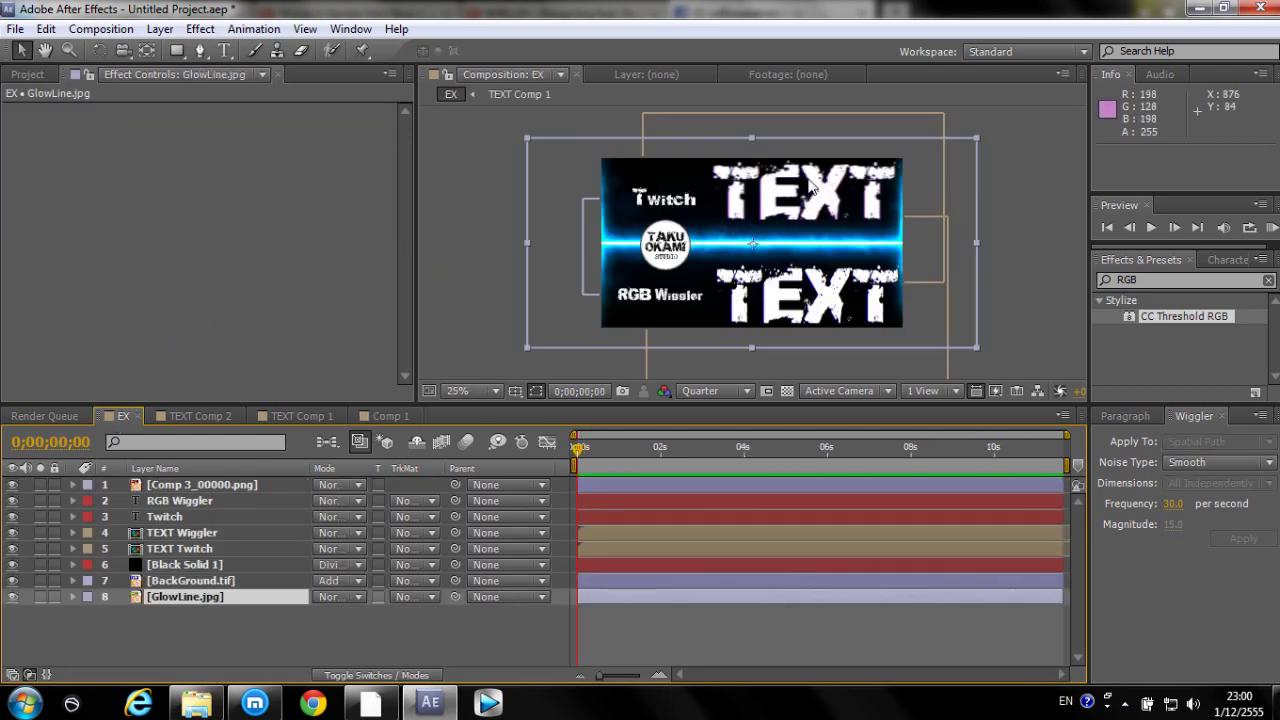
{"action": "left_click", "coordinate": [211, 419]}
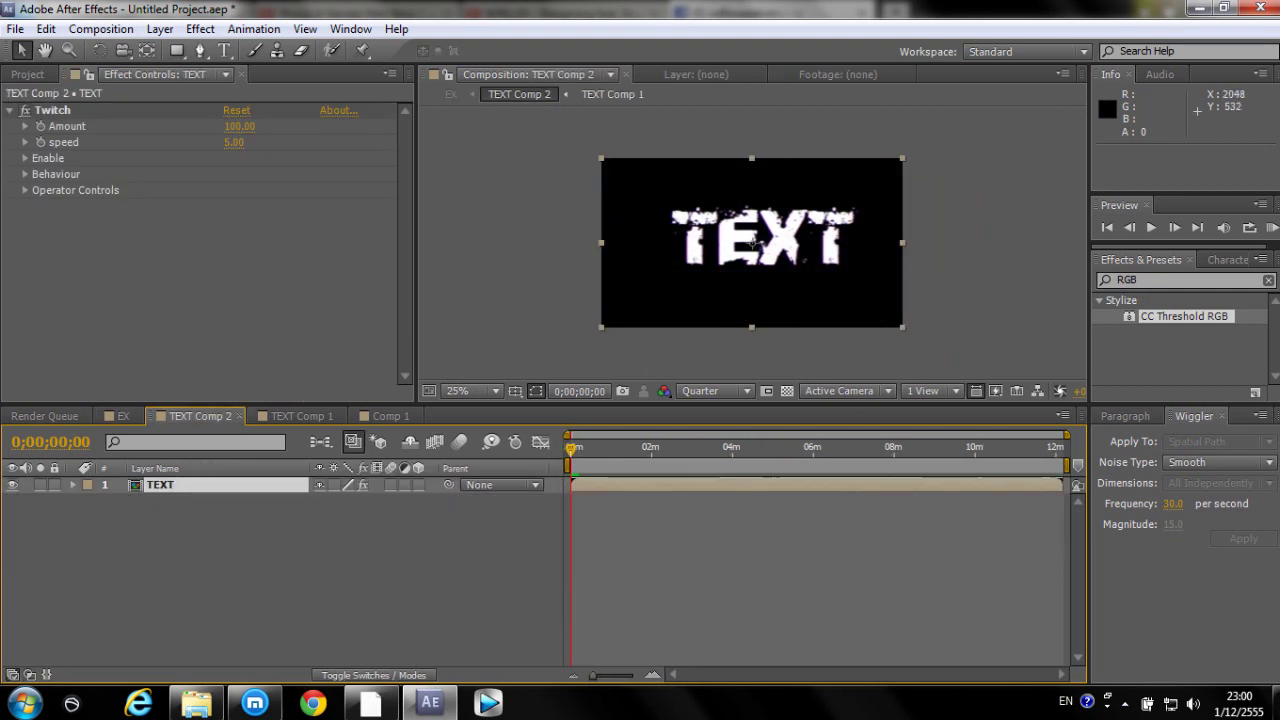
{"action": "key", "text": "BackSpace"}
{"action": "left_click", "coordinate": [1099, 301]}
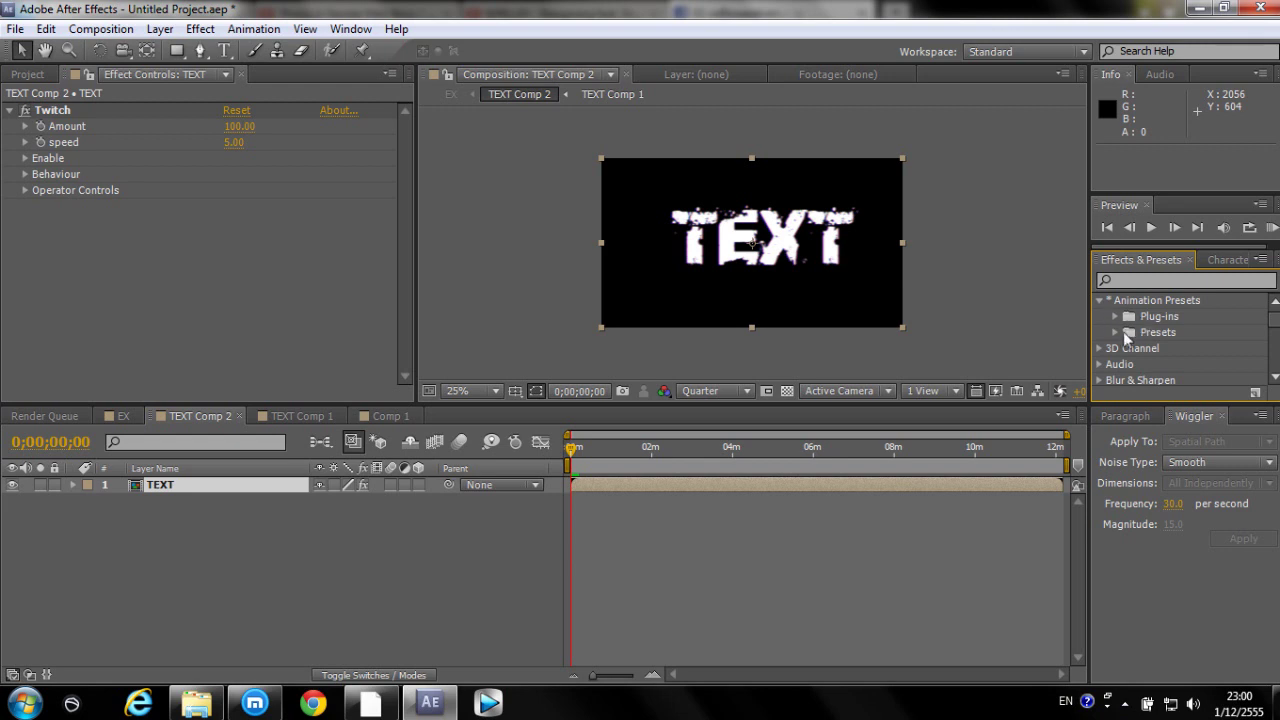
{"action": "left_click", "coordinate": [1116, 332]}
{"action": "left_click", "coordinate": [1132, 333]}
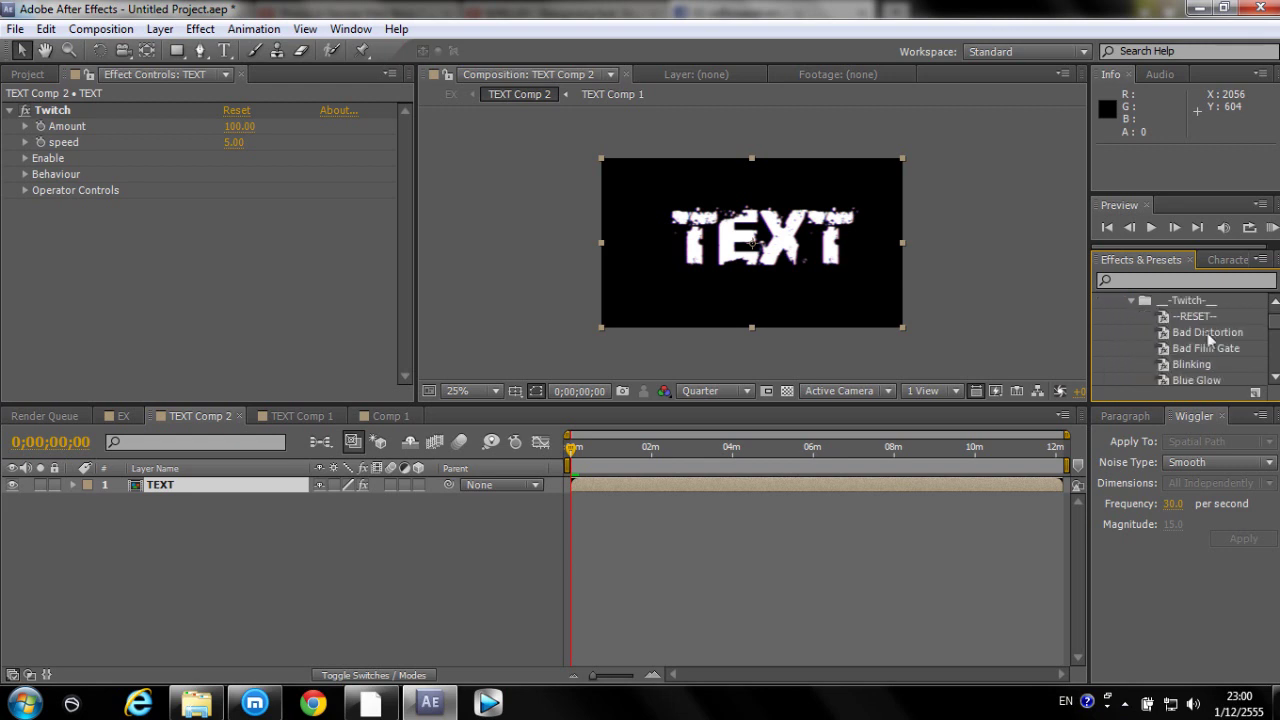
{"action": "left_click", "coordinate": [1203, 332]}
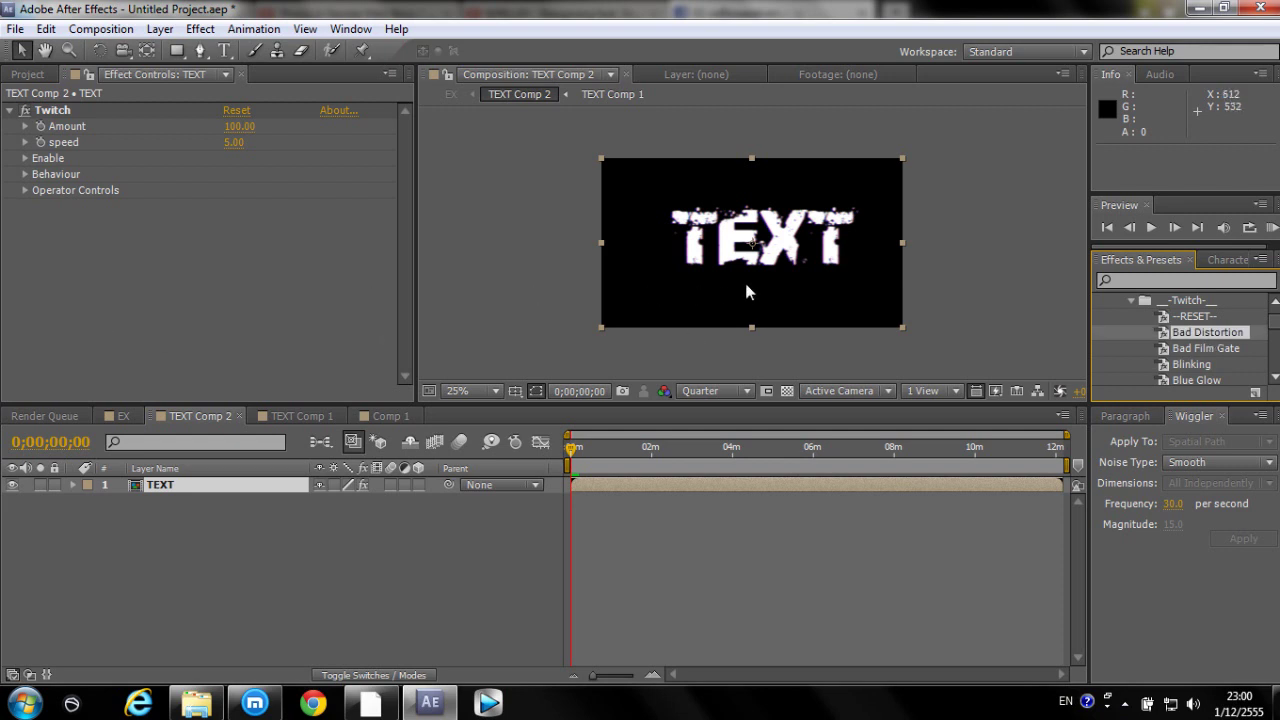
{"action": "left_click", "coordinate": [321, 601]}
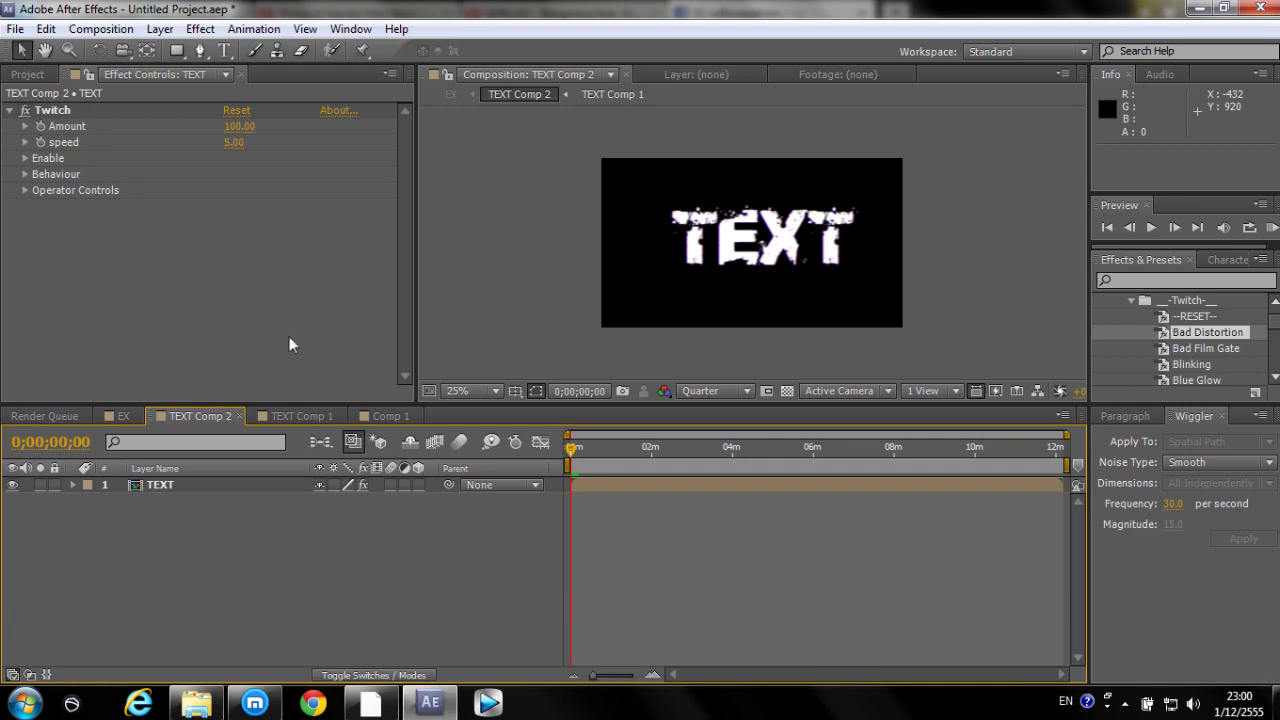
Return Comp 1 to 0;00;00;00, then open TEXT Comp 1 through the TEXT layer of TEXT Comp 2
{"action": "left_click", "coordinate": [371, 413]}
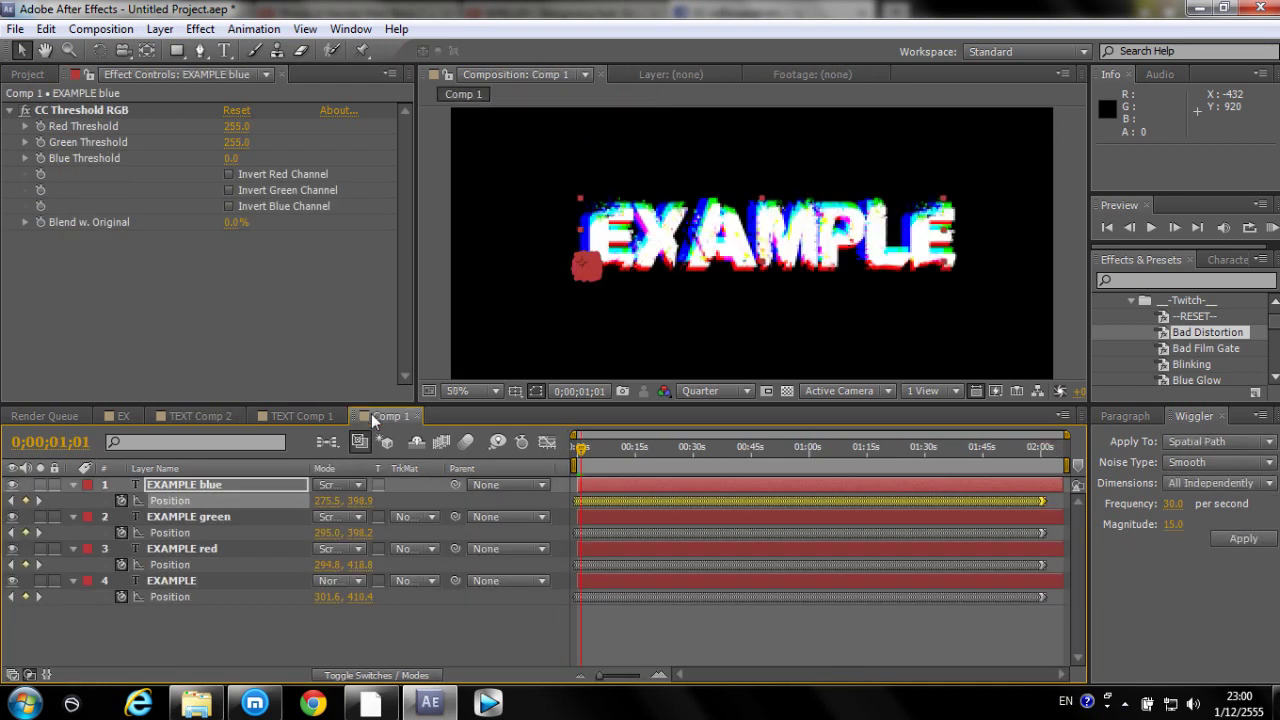
{"action": "mouse_move", "coordinate": [582, 458]}
{"action": "left_mouse_down"}
{"action": "mouse_move", "coordinate": [650, 462]}
{"action": "mouse_move", "coordinate": [578, 460]}
{"action": "left_mouse_up"}
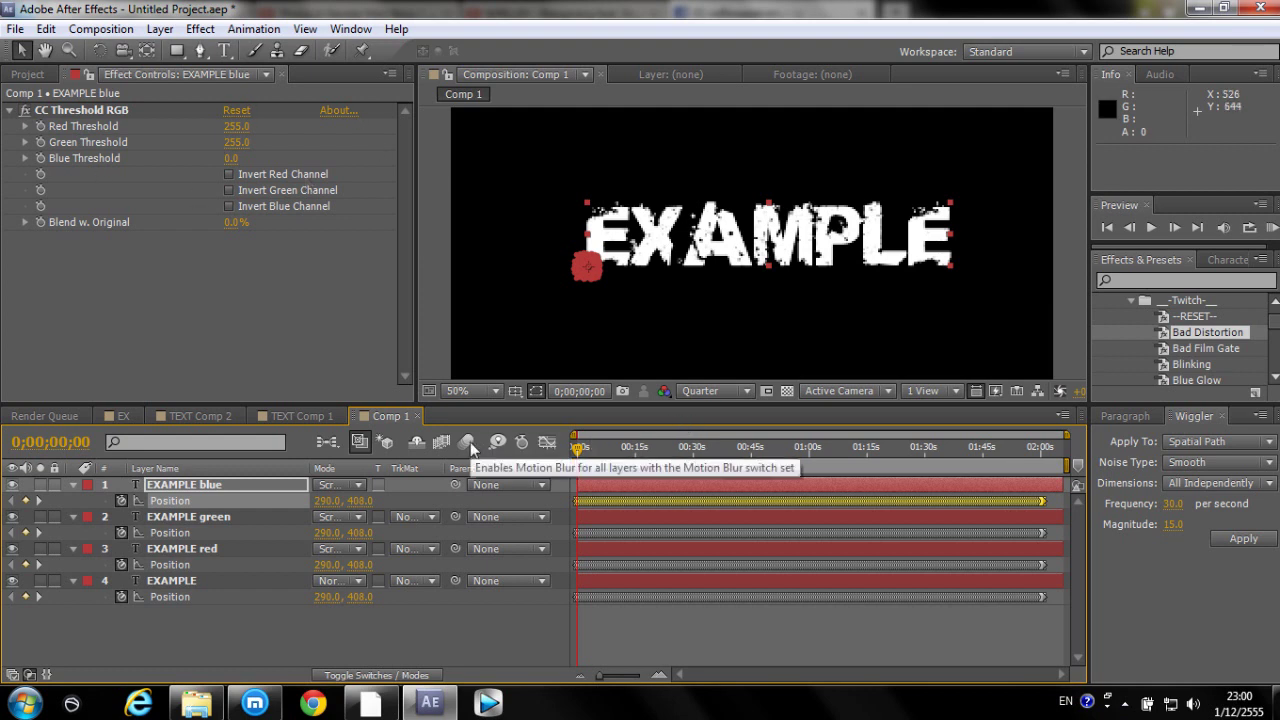
{"action": "left_click", "coordinate": [273, 414]}
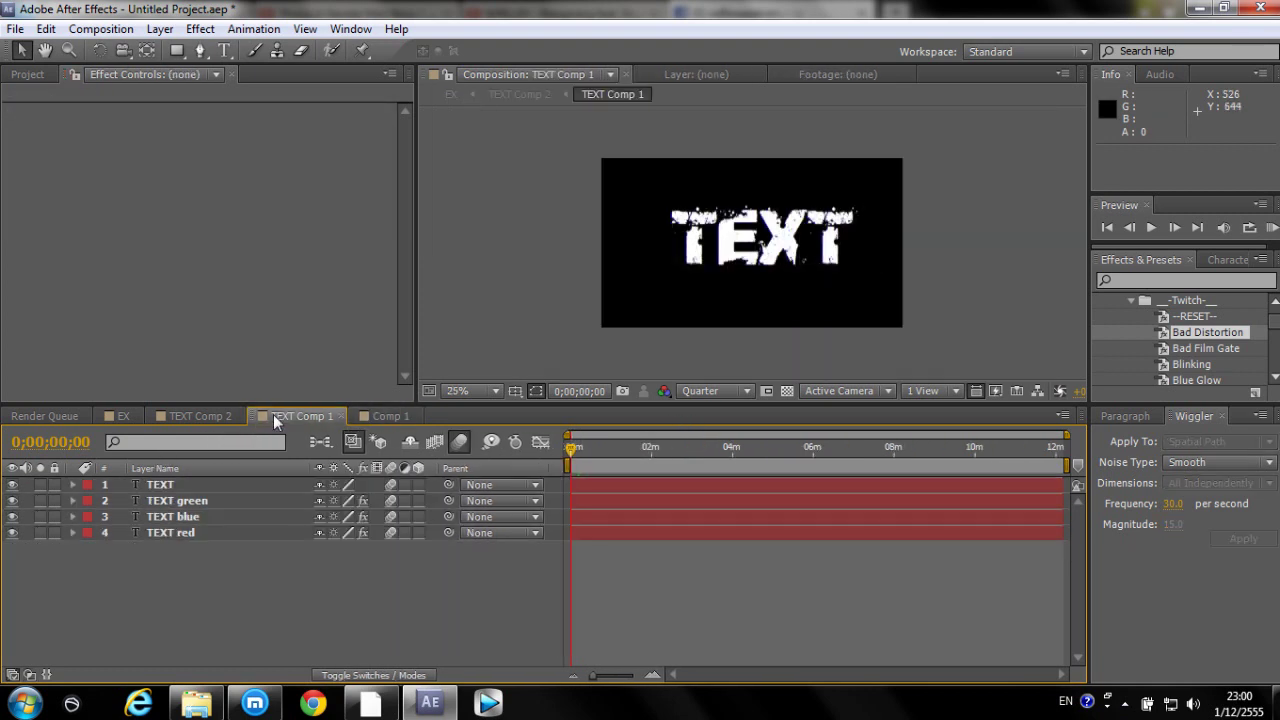
{"action": "left_click", "coordinate": [190, 415]}
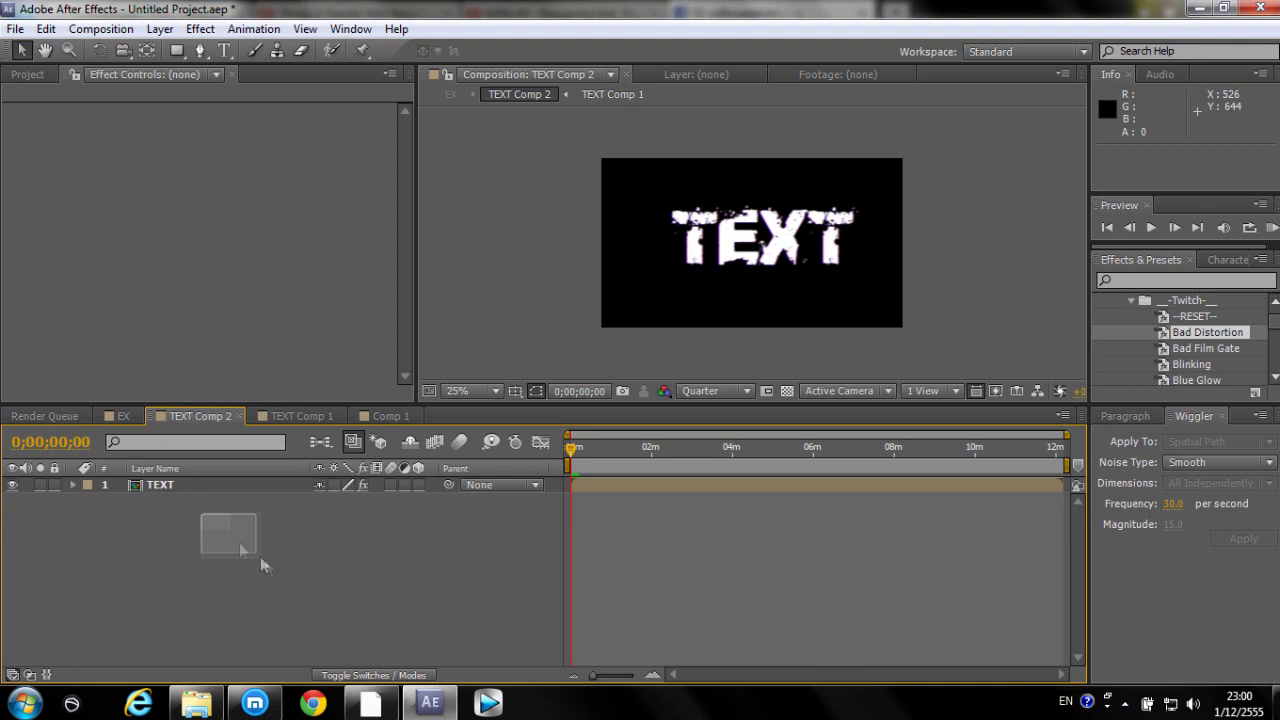
{"action": "left_click", "coordinate": [1195, 316]}
{"action": "left_click_drag", "start_coordinate": [1196, 316], "coordinate": [160, 485]}
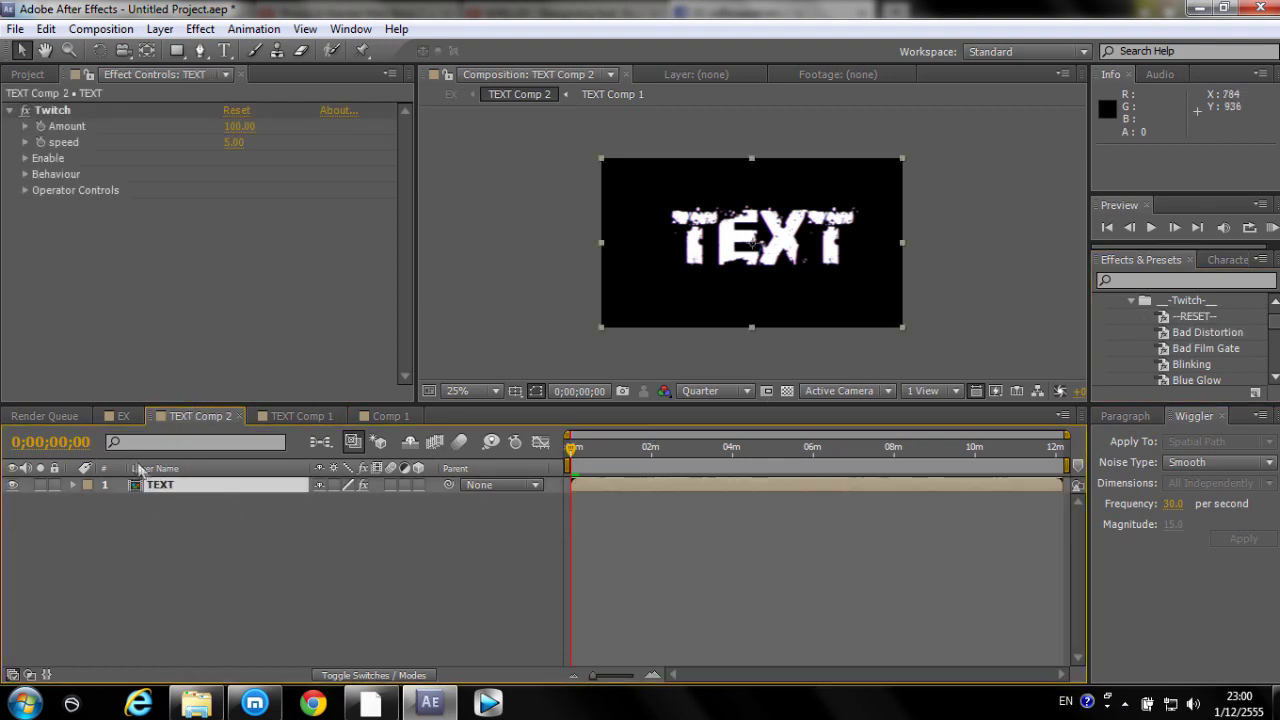
{"action": "double_click", "coordinate": [155, 486]}
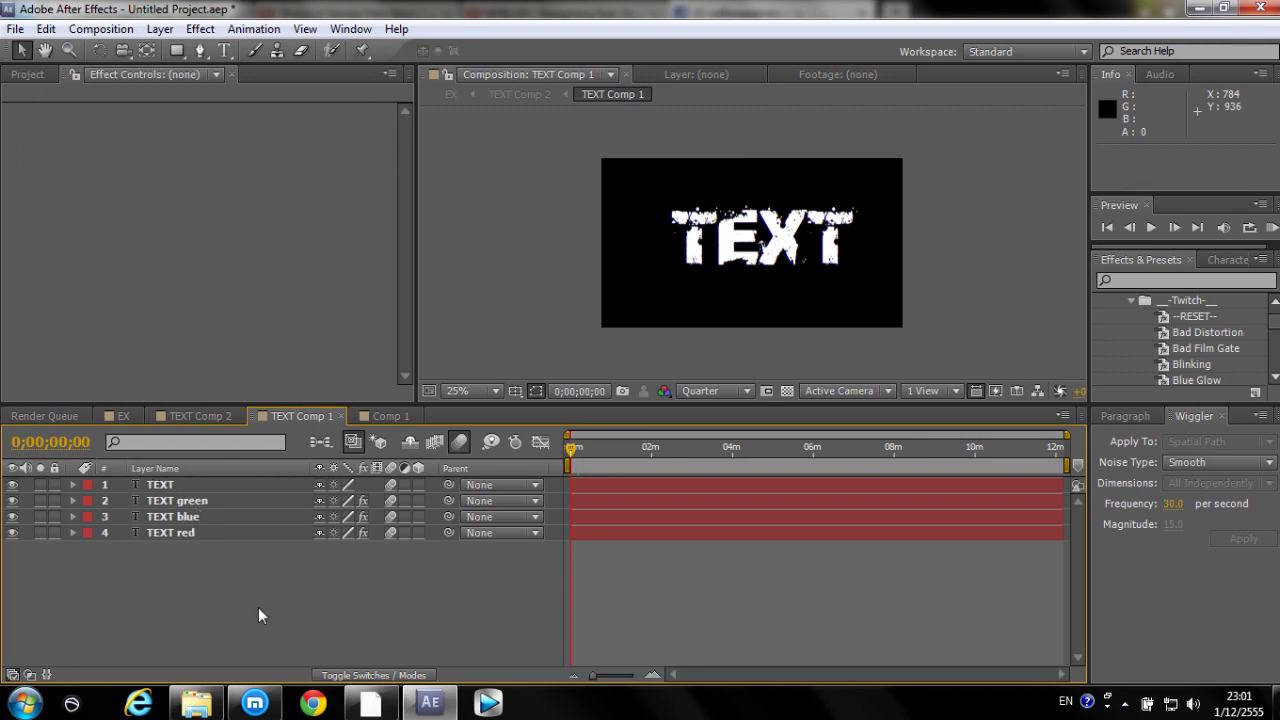
Remove the TEXT layer's Position keyframes and delete the TEXT green, TEXT blue and TEXT red layers
{"action": "left_click_drag", "start_coordinate": [258, 607], "coordinate": [180, 512]}
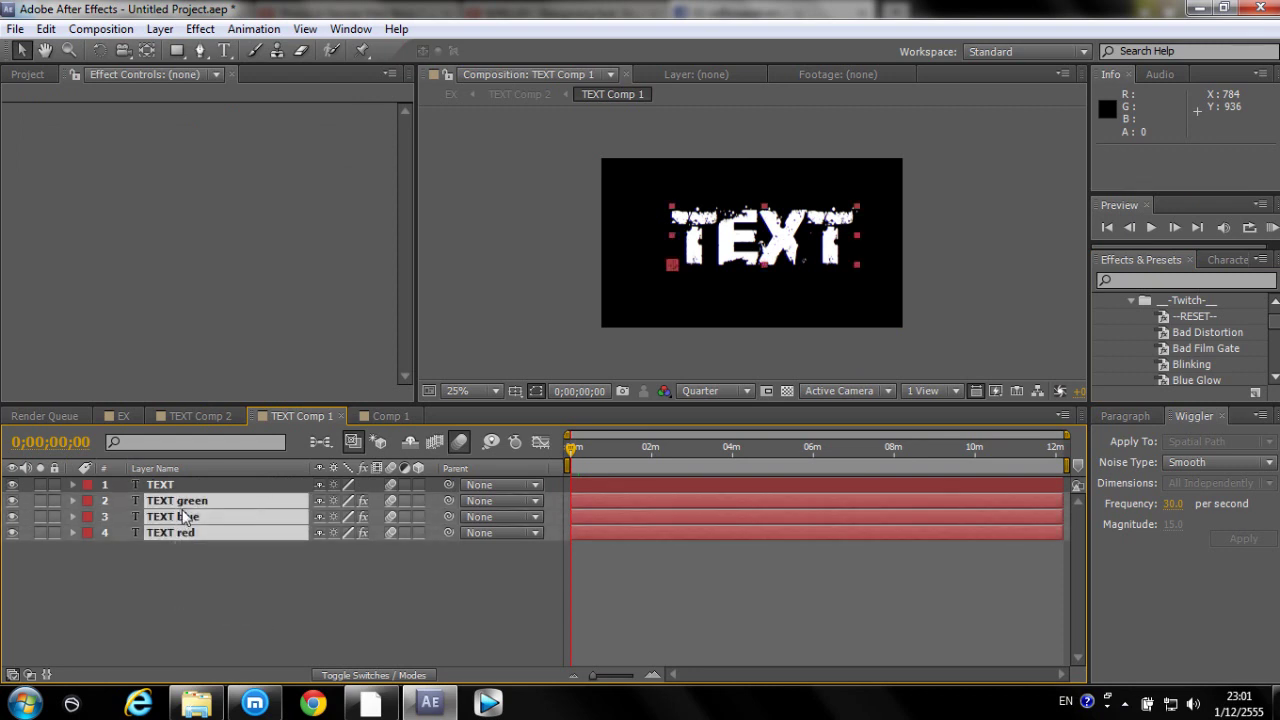
{"action": "left_click", "coordinate": [280, 600]}
{"action": "left_click_drag", "start_coordinate": [205, 547], "coordinate": [173, 486]}
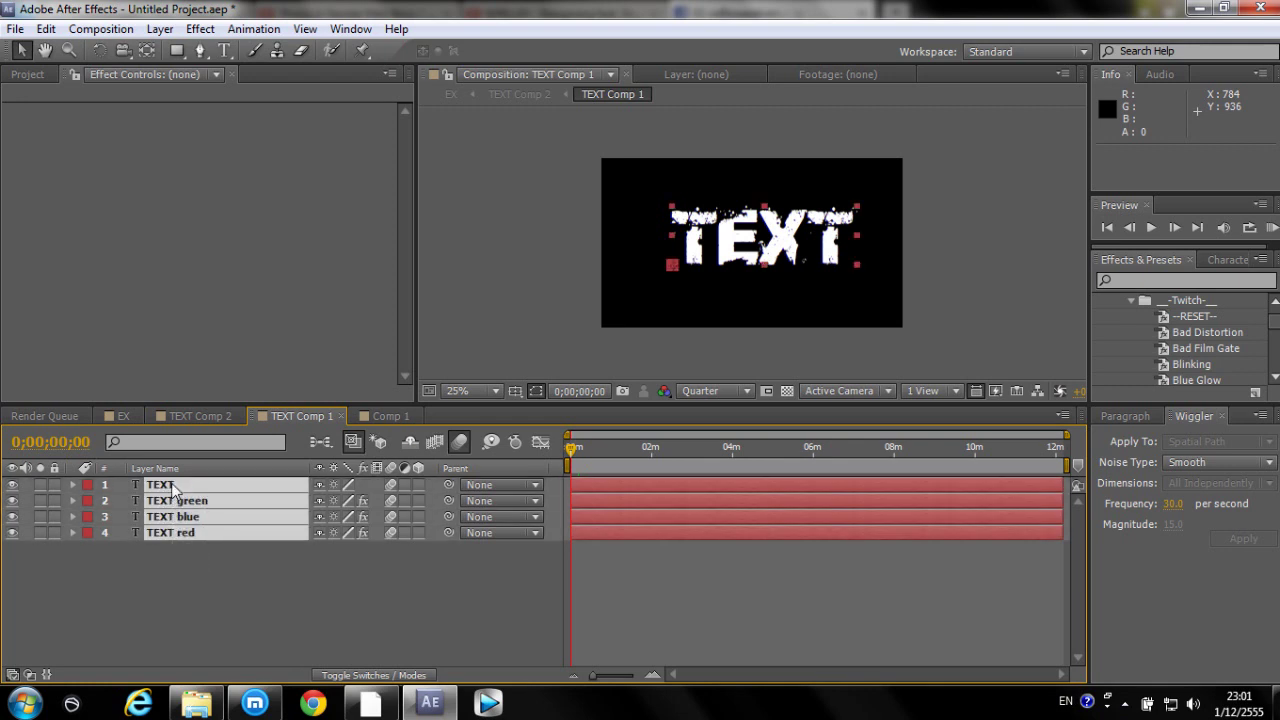
{"action": "key", "text": "p"}
{"action": "left_click", "coordinate": [121, 501]}
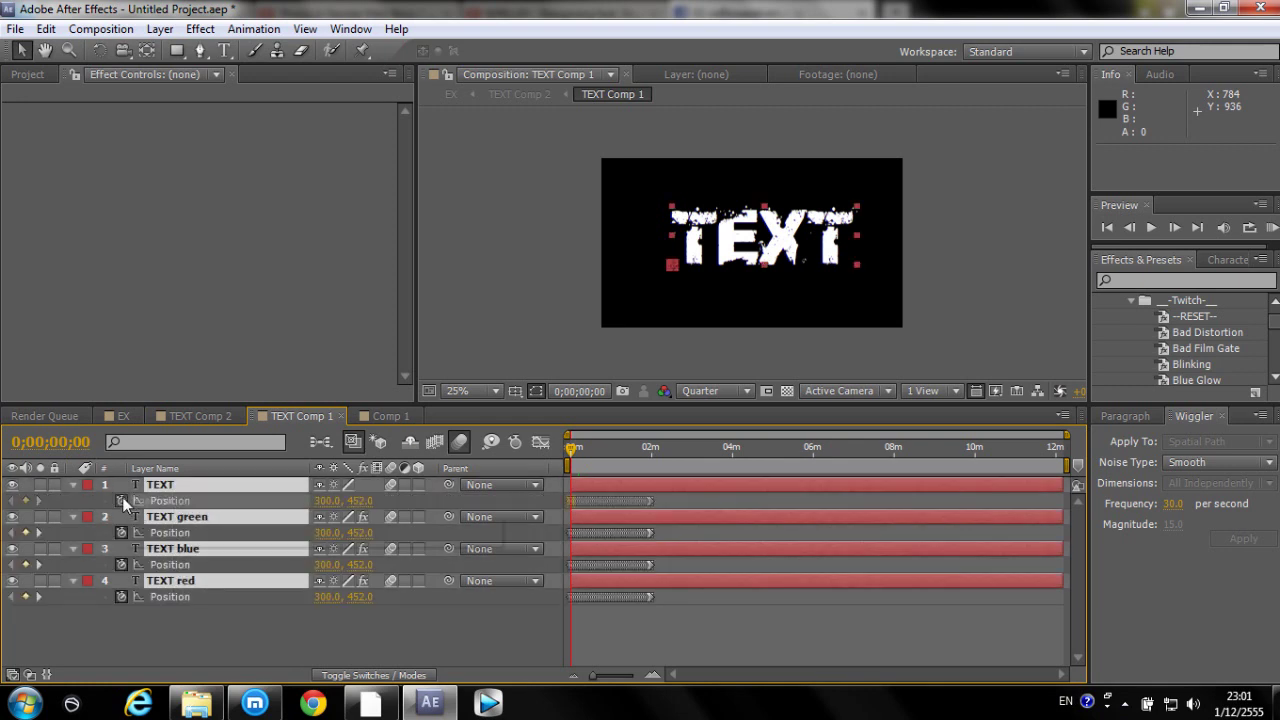
{"action": "left_click_drag", "start_coordinate": [237, 620], "coordinate": [177, 520]}
{"action": "key", "text": "Delete"}
{"action": "left_click", "coordinate": [73, 484]}
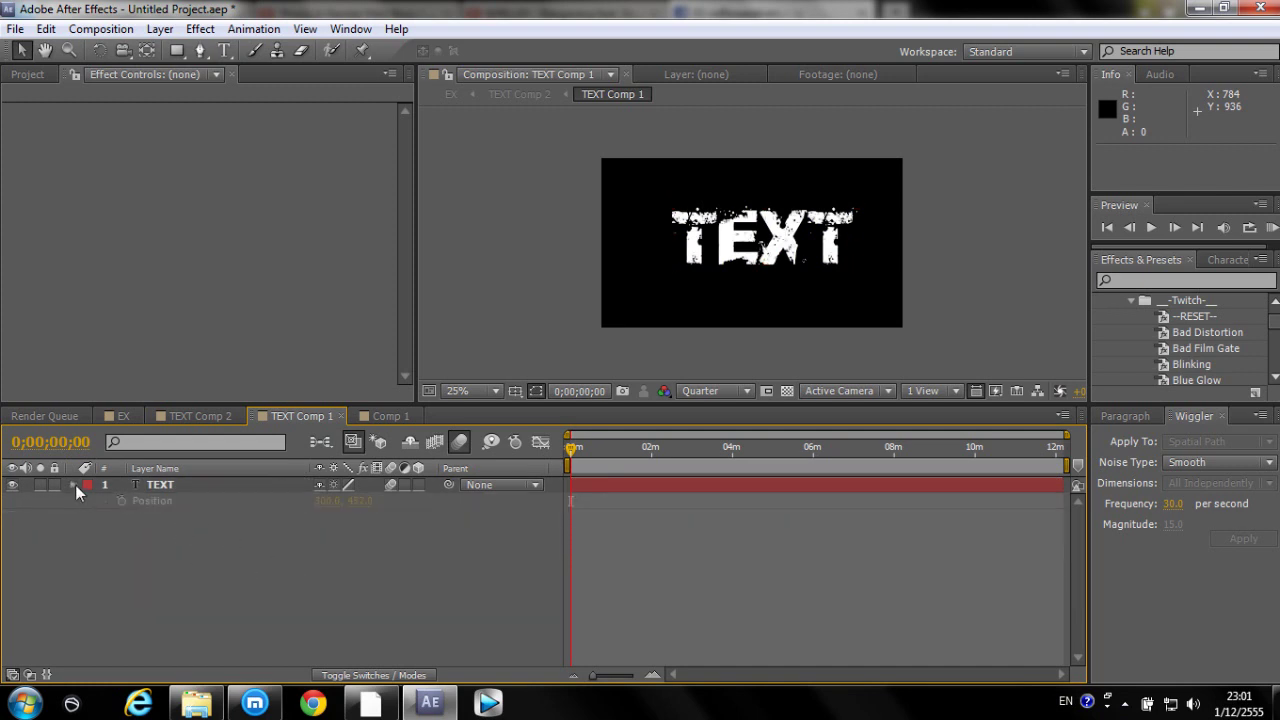
Try the Bad Distortion Twitch preset on the TEXT layer and scrub the current time to 0;00;30;21
{"action": "left_click", "coordinate": [174, 488]}
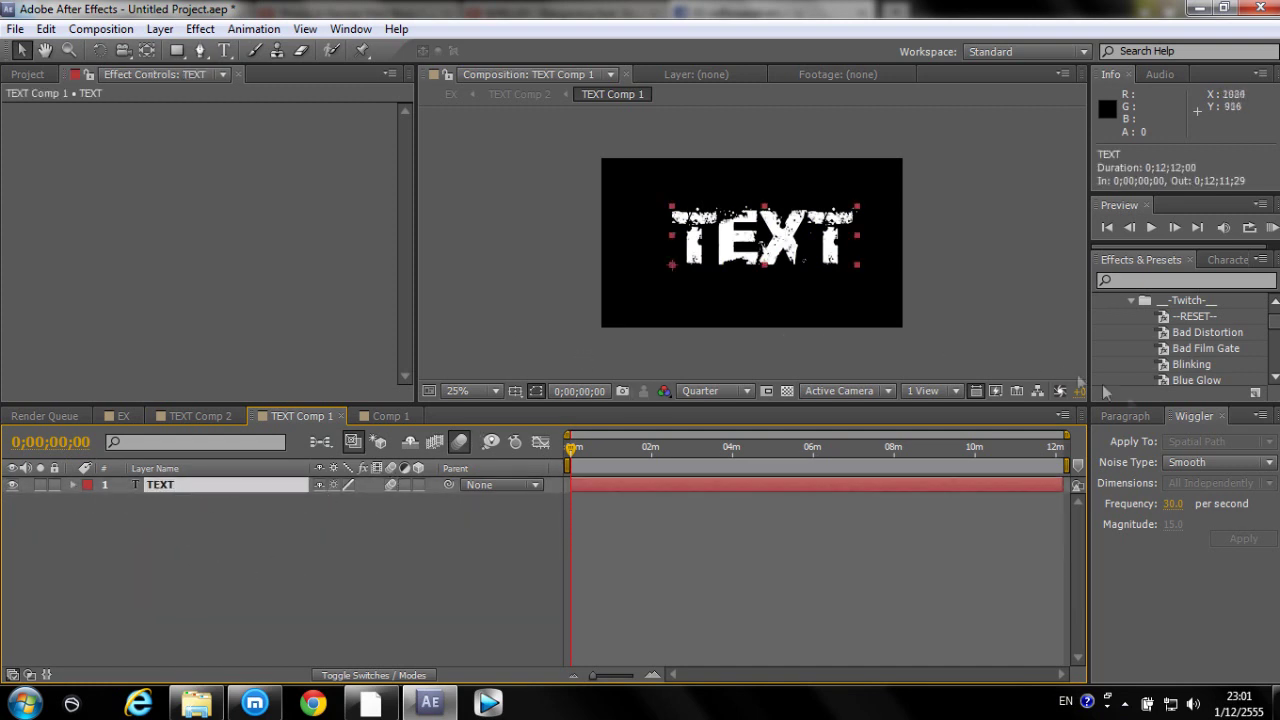
{"action": "left_click_drag", "start_coordinate": [1215, 336], "coordinate": [785, 273]}
{"action": "left_click_drag", "start_coordinate": [572, 455], "coordinate": [591, 455]}
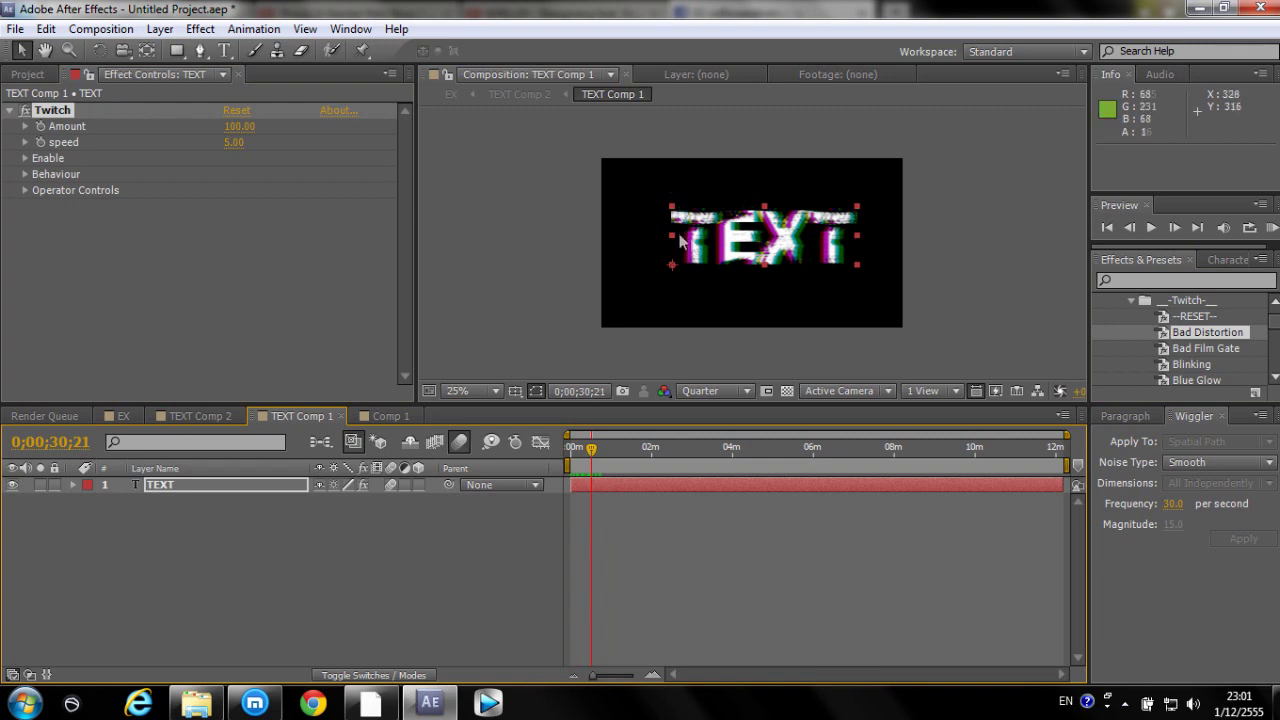
Remove all effects from the TEXT layer and return to 0;00;00;00
{"action": "left_click", "coordinate": [229, 489]}
{"action": "key", "text": "ctrl+shift+e"}
{"action": "key", "text": "Home"}
{"action": "left_click", "coordinate": [265, 554]}
Pre-compose the TEXT layer as TEXT Comp 3, moving all attributes into the new composition
{"action": "left_click", "coordinate": [200, 485]}
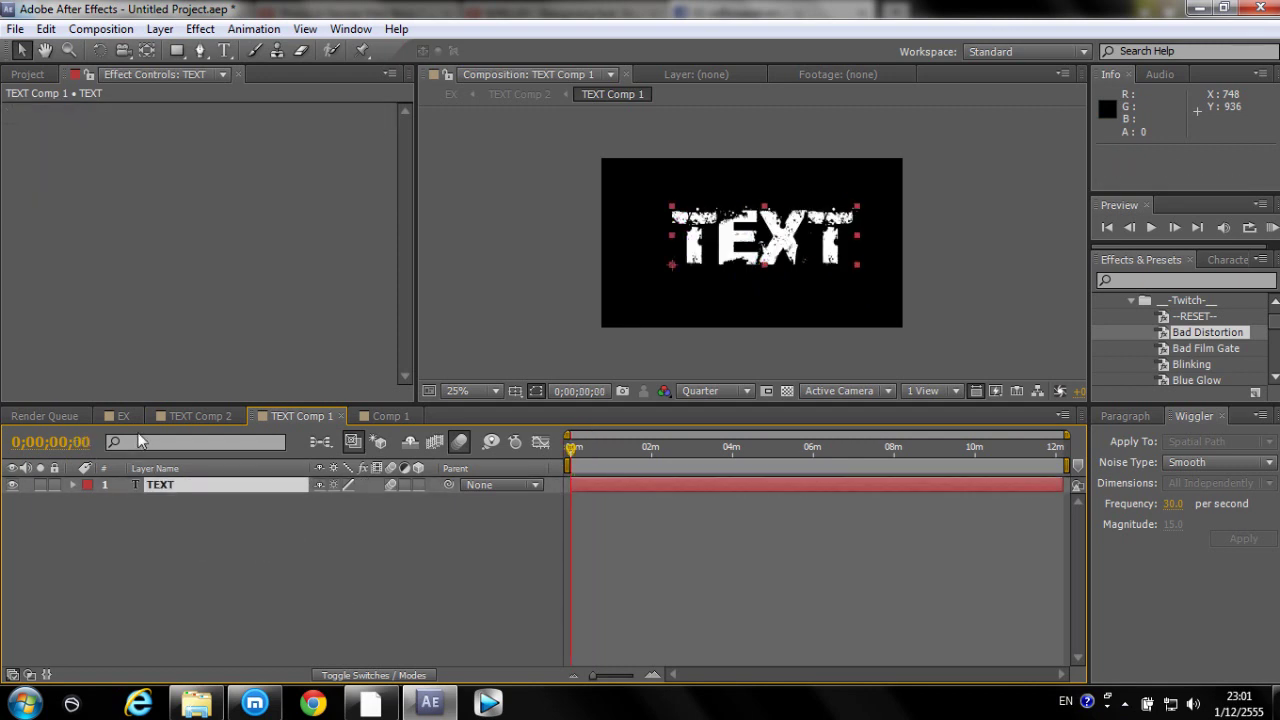
{"action": "key", "text": "ctrl+shift+c"}
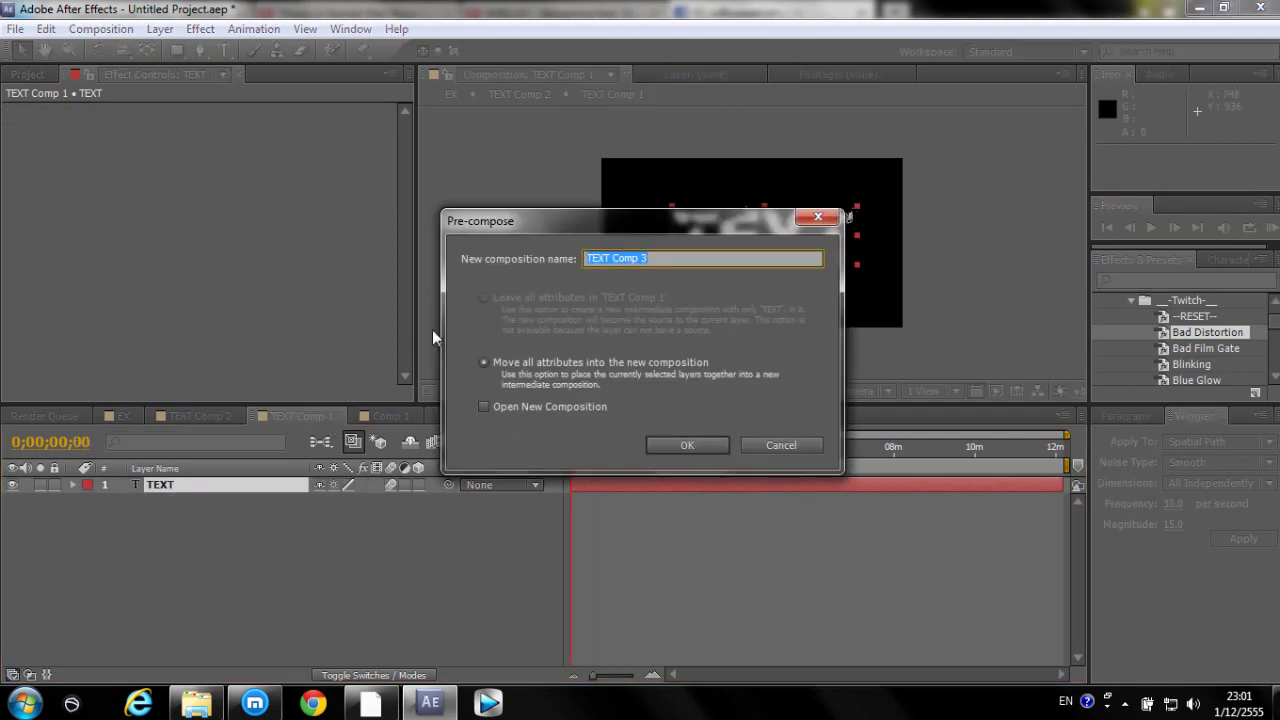
{"action": "left_click", "coordinate": [692, 441]}
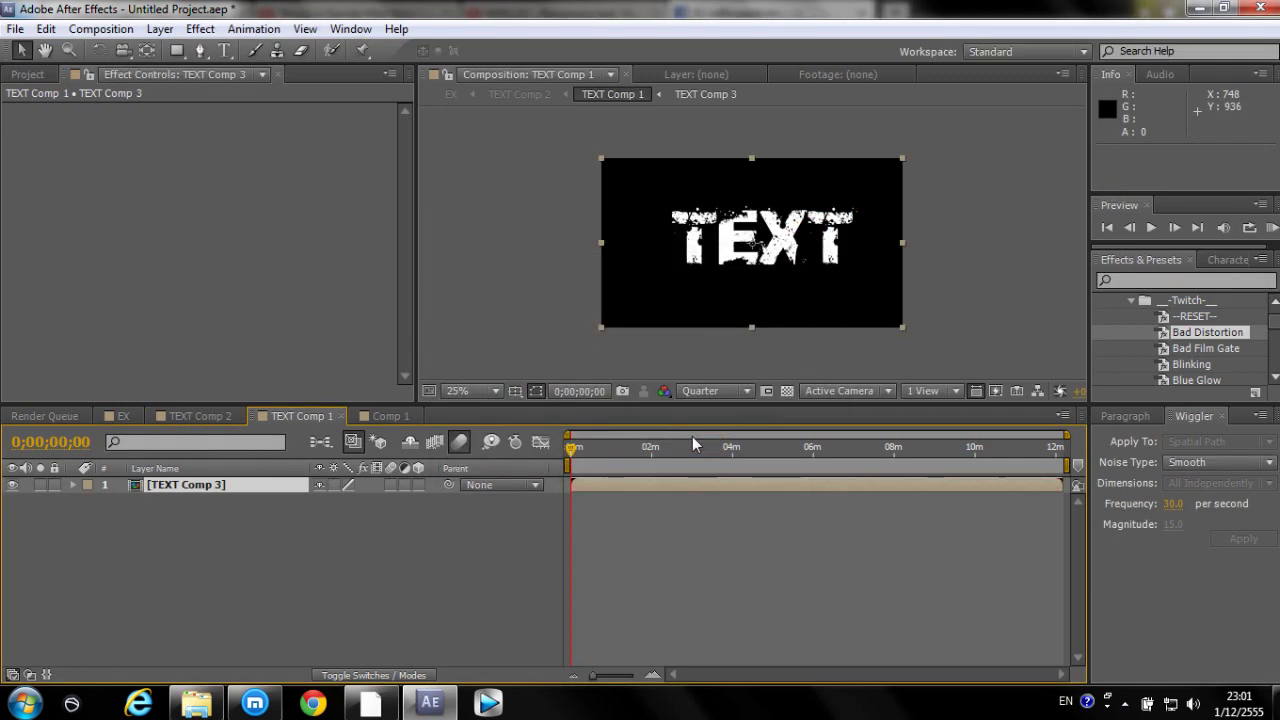
{"action": "left_click", "coordinate": [305, 500]}
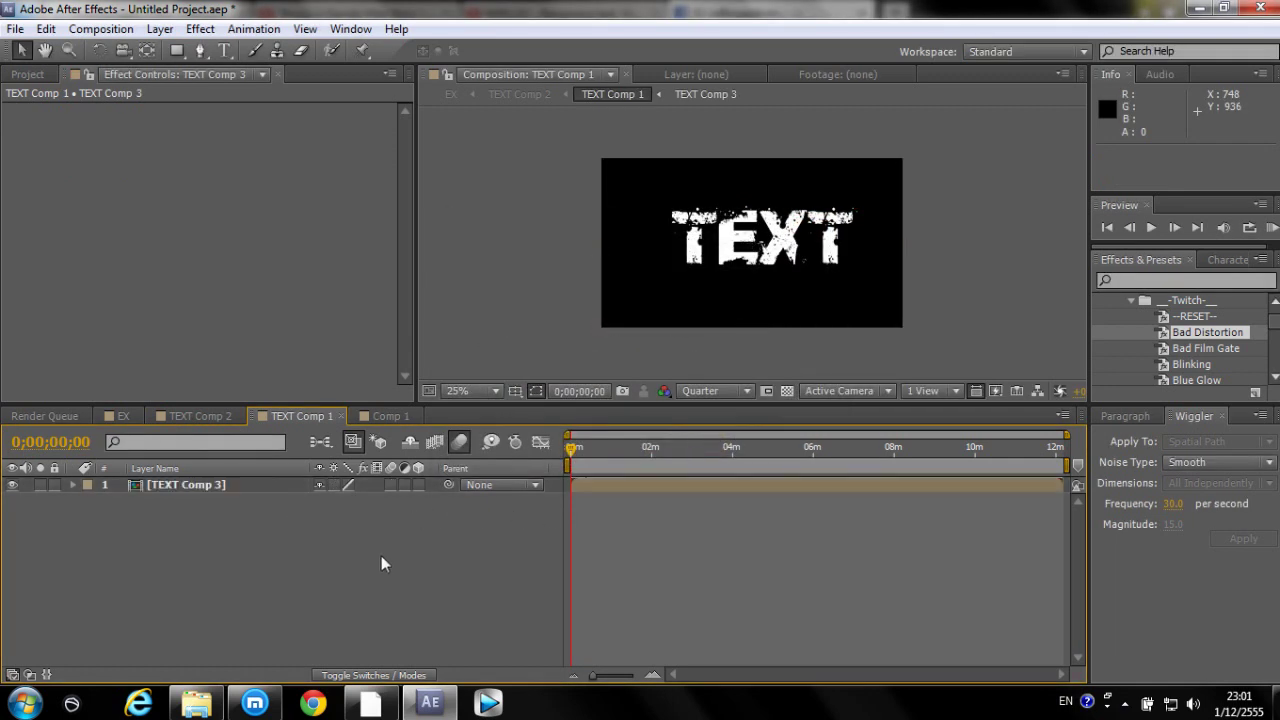
Apply the Bad Distortion preset to the TEXT Comp 3 layer, scrub the timeline to check it and return to the start
{"action": "left_click_drag", "start_coordinate": [1207, 332], "coordinate": [233, 487]}
{"action": "left_click_drag", "start_coordinate": [571, 448], "coordinate": [850, 470]}
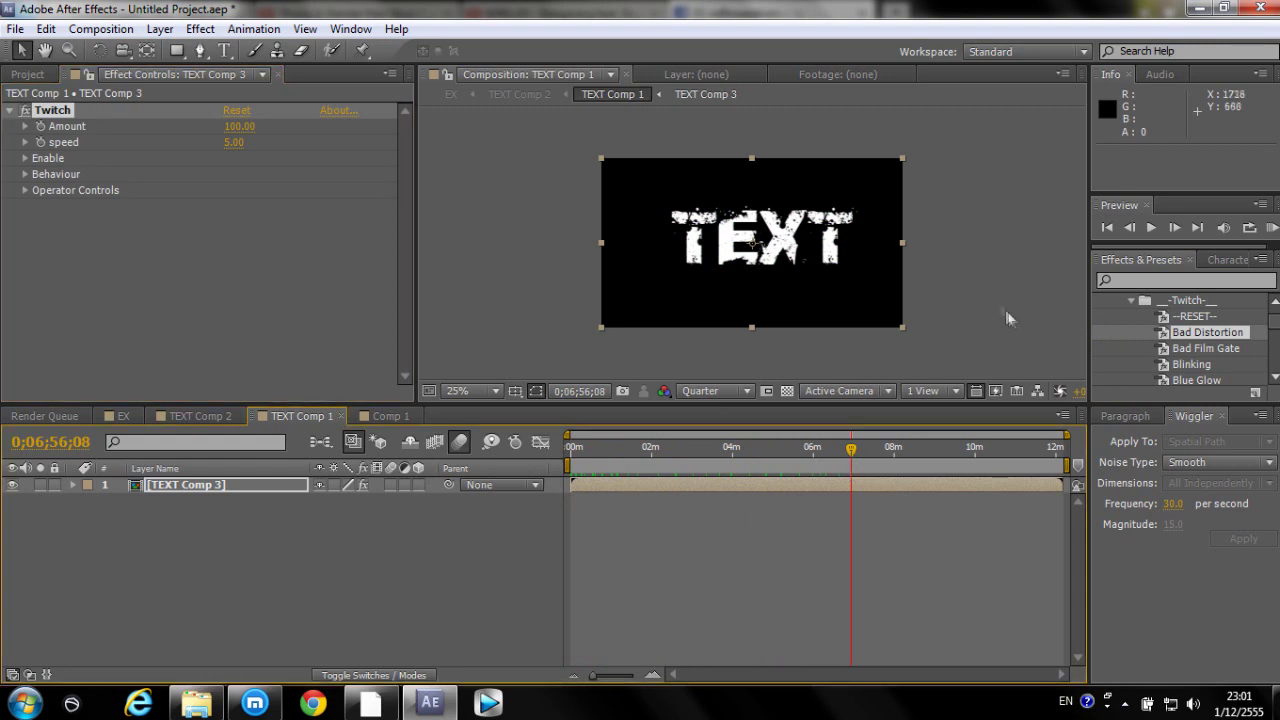
{"action": "left_click", "coordinate": [972, 278]}
{"action": "left_click_drag", "start_coordinate": [566, 445], "coordinate": [698, 450]}
{"action": "key", "text": "Home"}
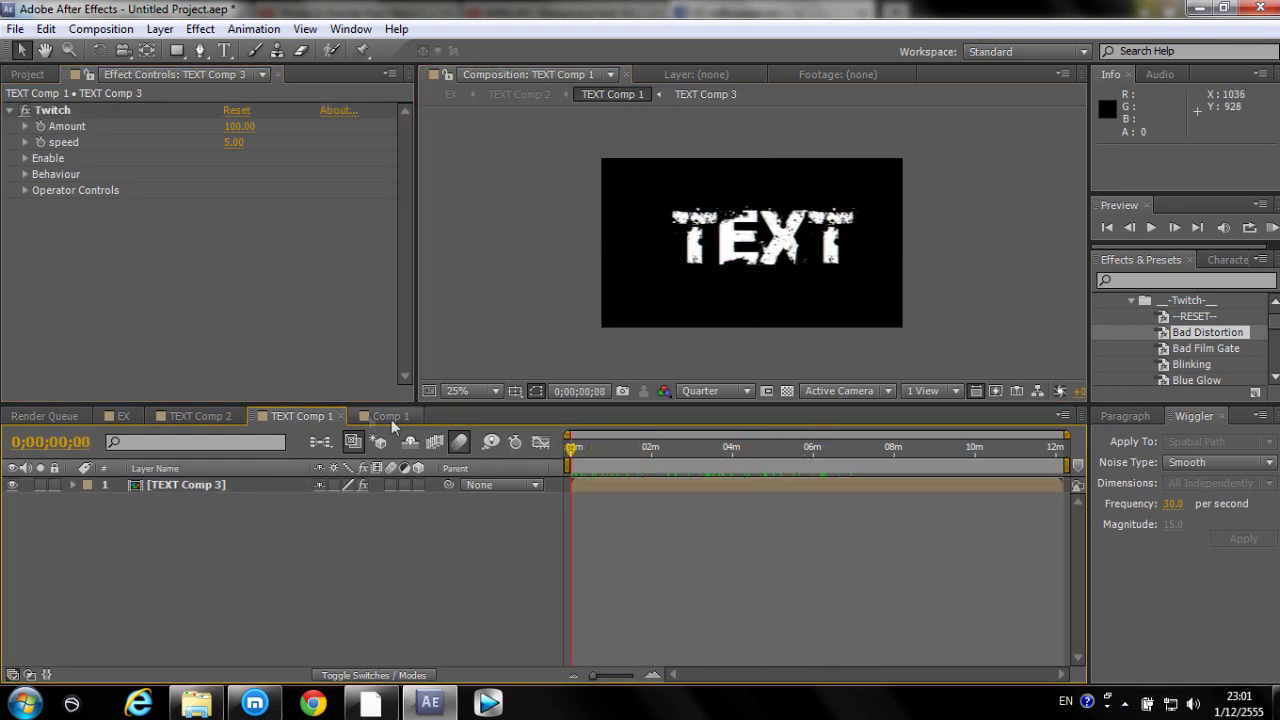